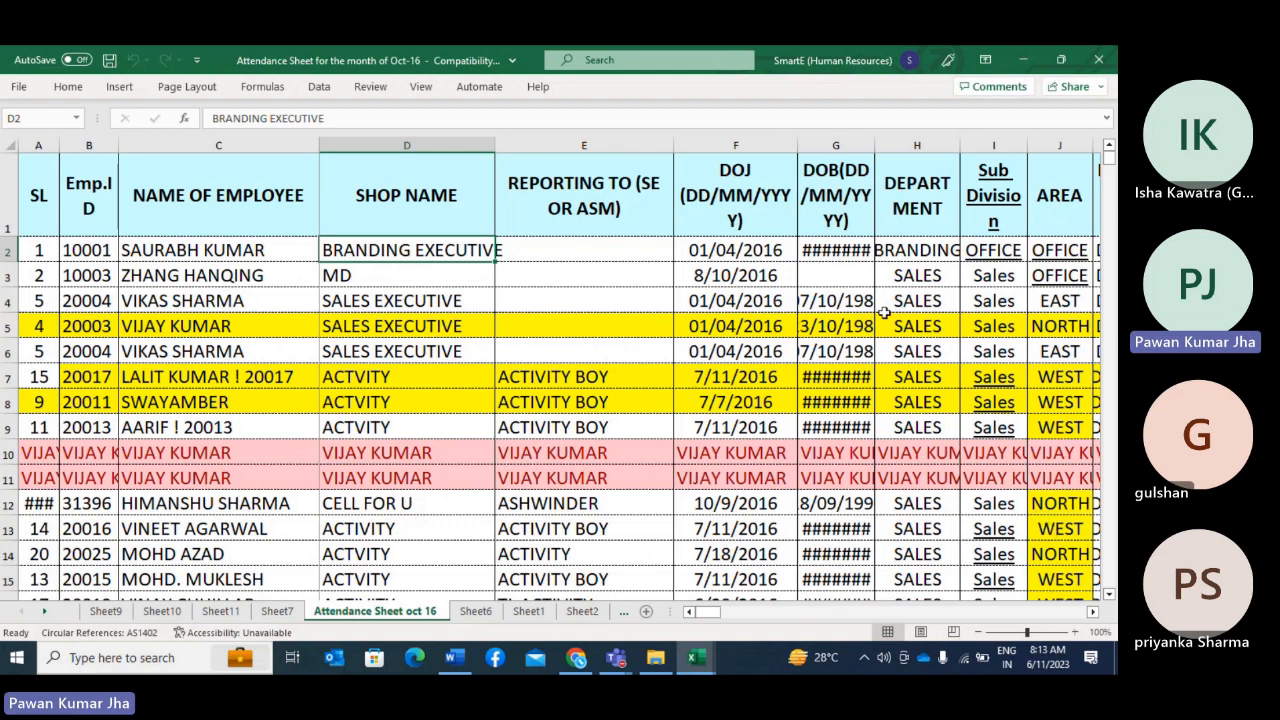
# Step: Look through the employee records on the Attendance Sheet oct 16 sheet and return to the header row
pyautogui.scroll(-19, 509, 443)
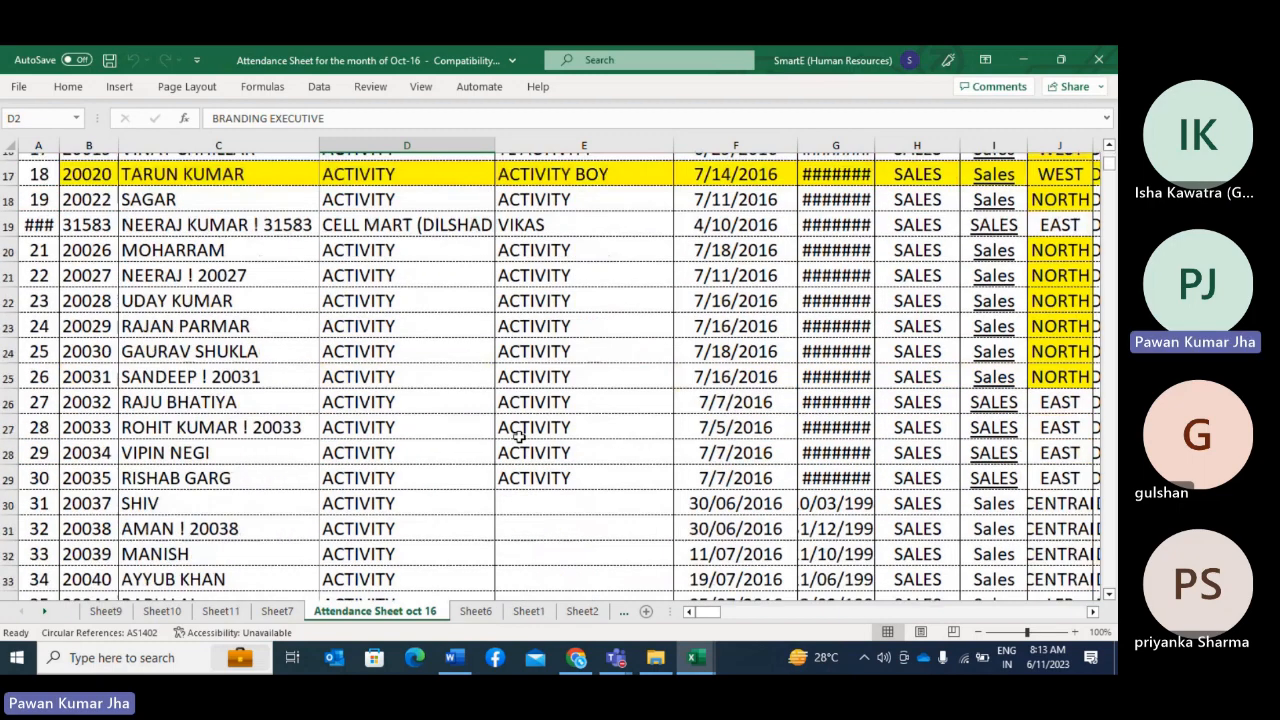
pyautogui.scroll(-12, 519, 437)
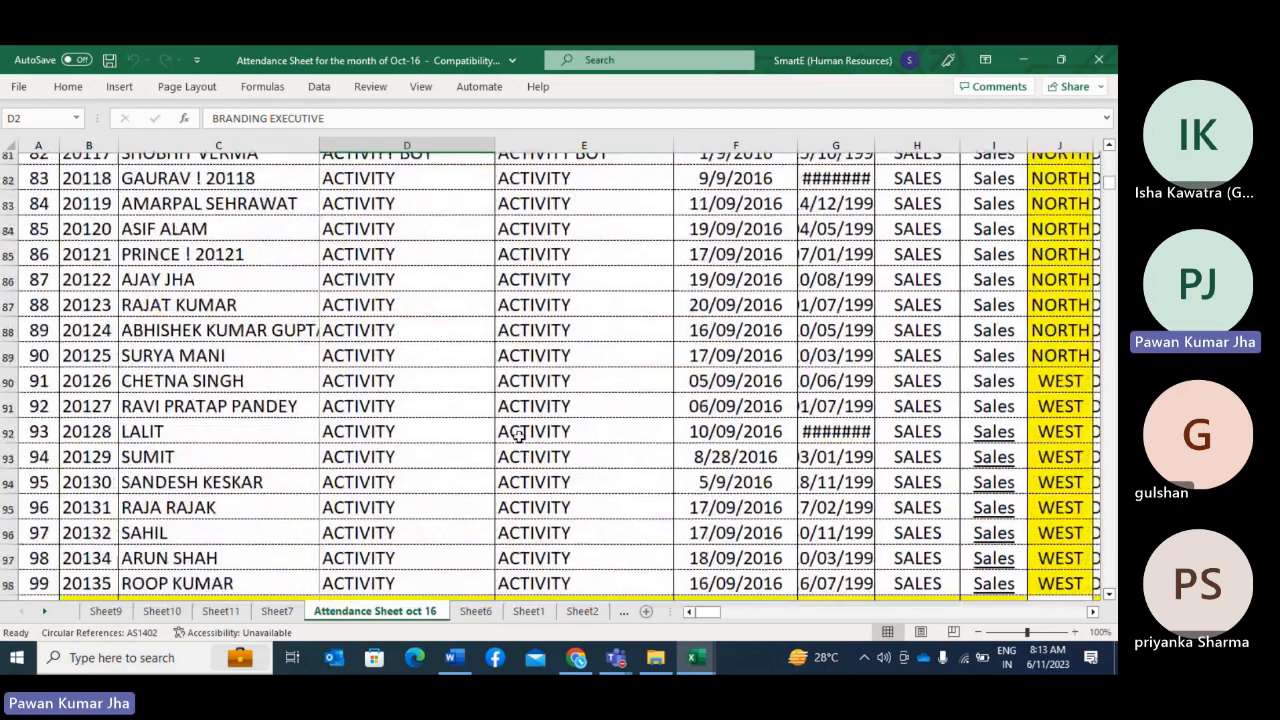
pyautogui.scroll(-20, 519, 437)
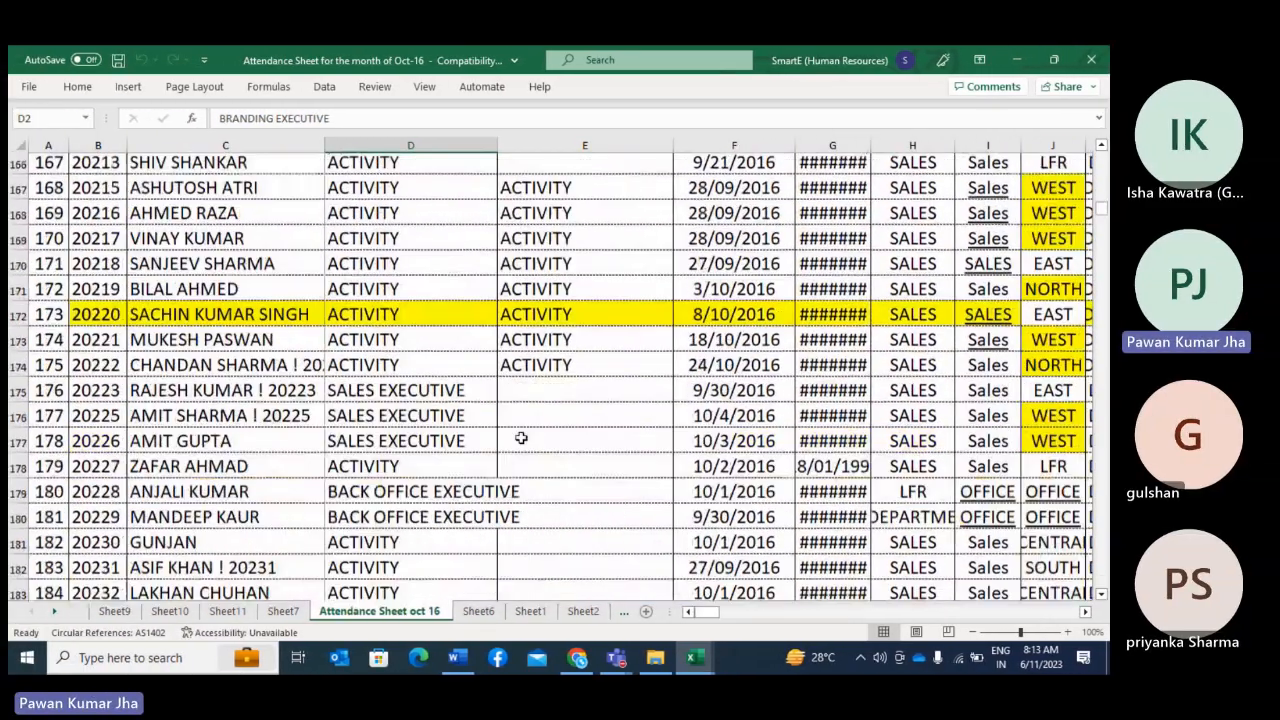
pyautogui.scroll(-7, 521, 437)
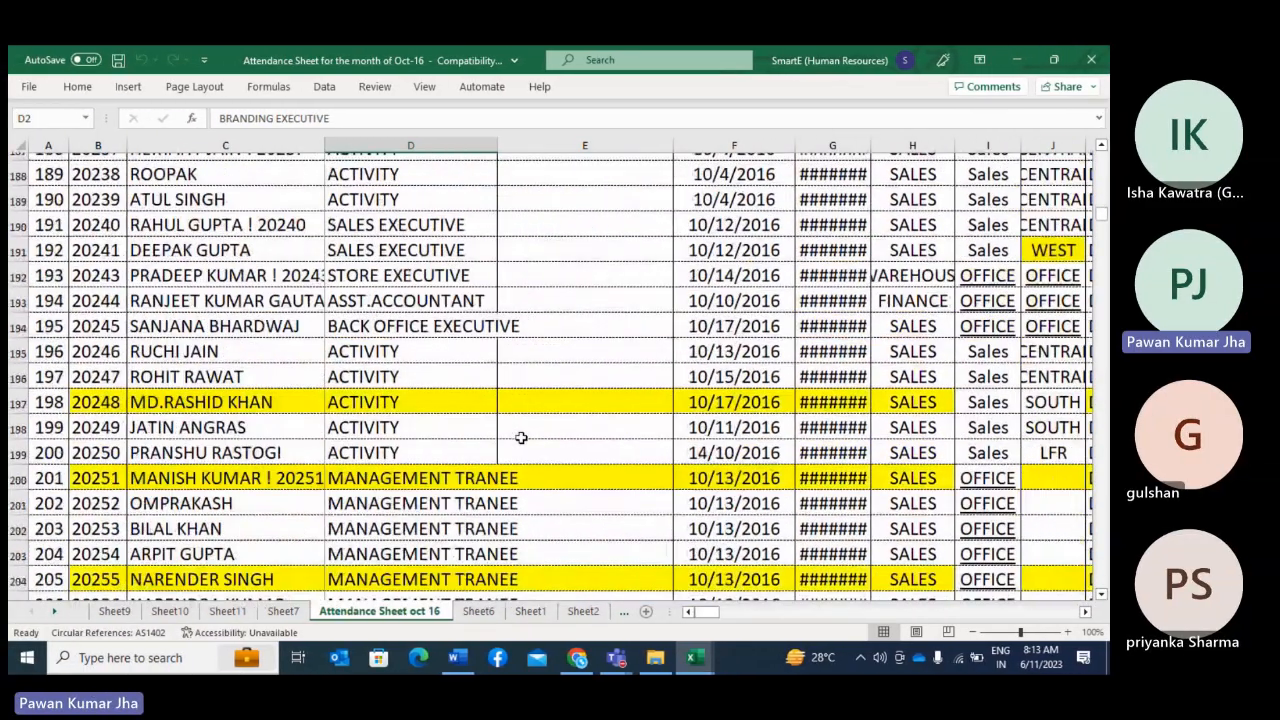
pyautogui.scroll(-7, 521, 437)
pyautogui.scroll(-18, 521, 437)
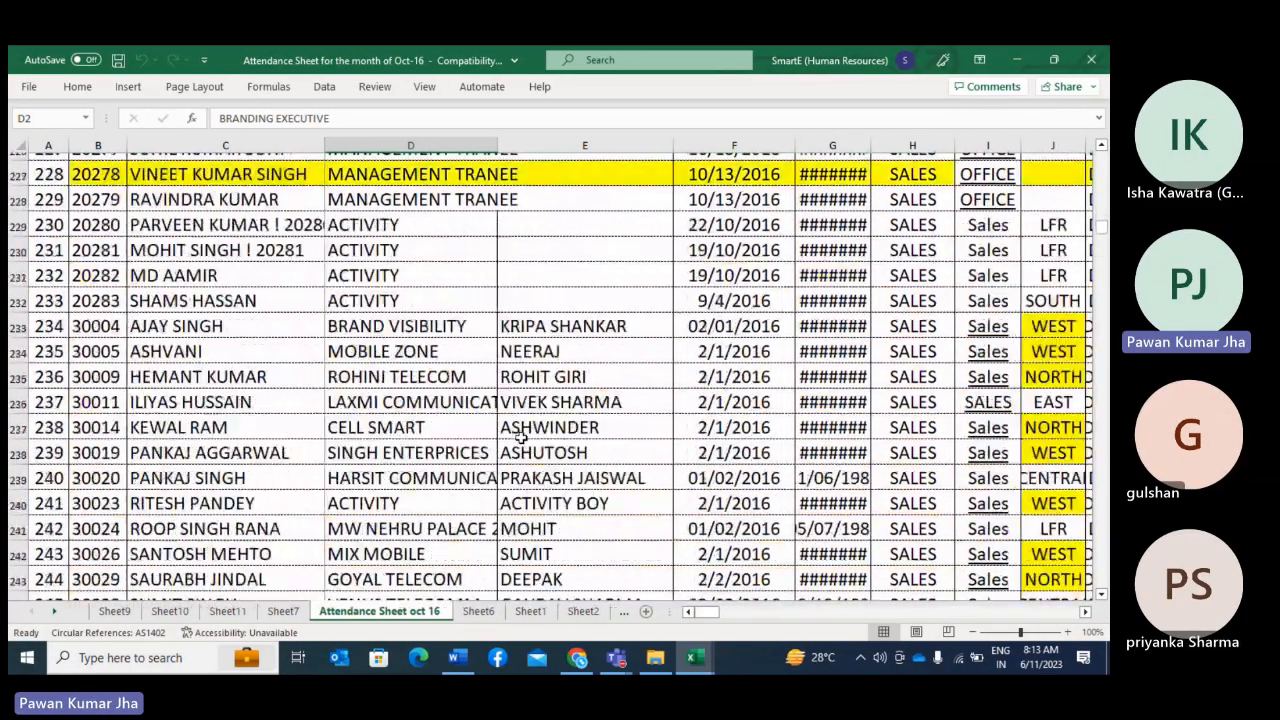
pyautogui.scroll(20, 521, 437)
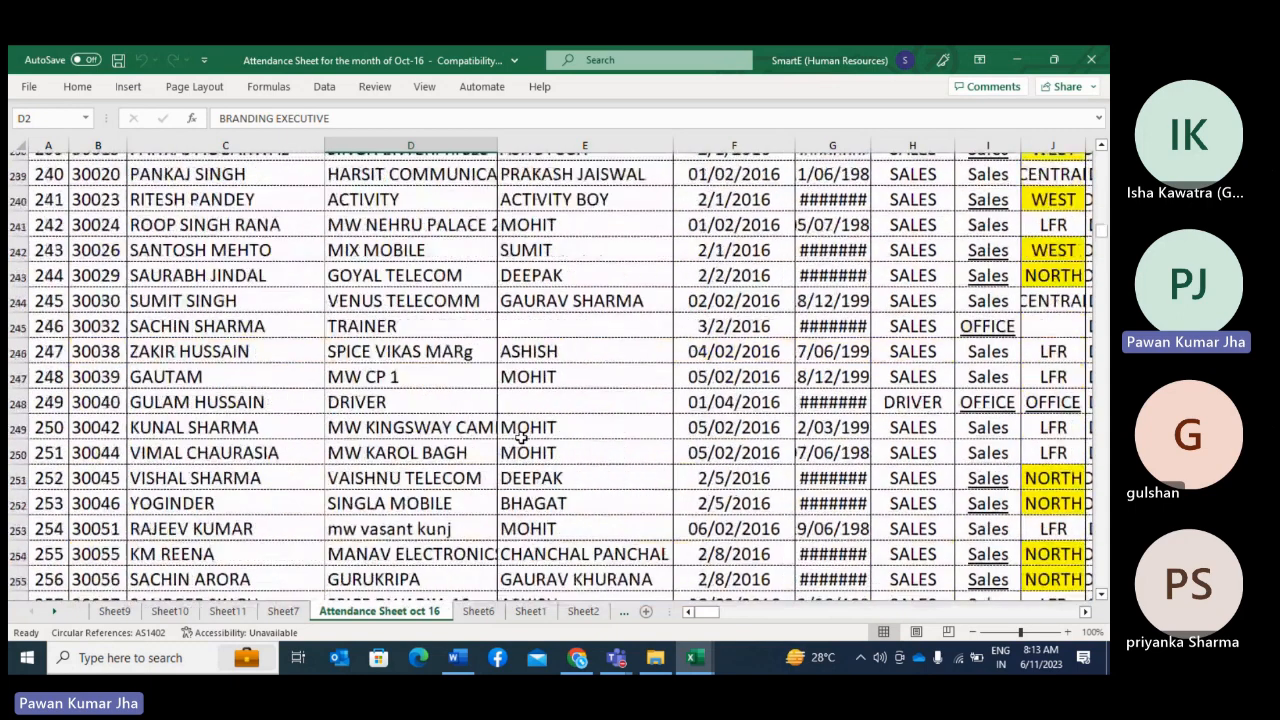
pyautogui.scroll(20, 521, 435)
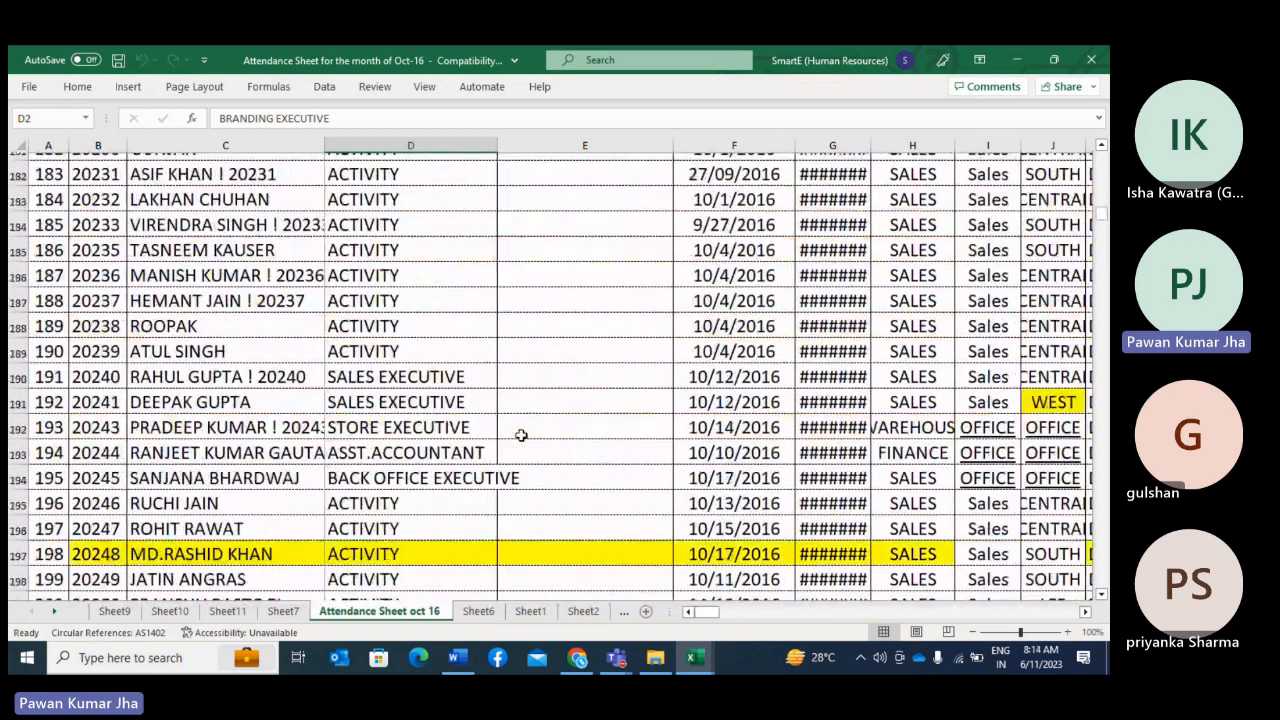
pyautogui.scroll(20, 521, 432)
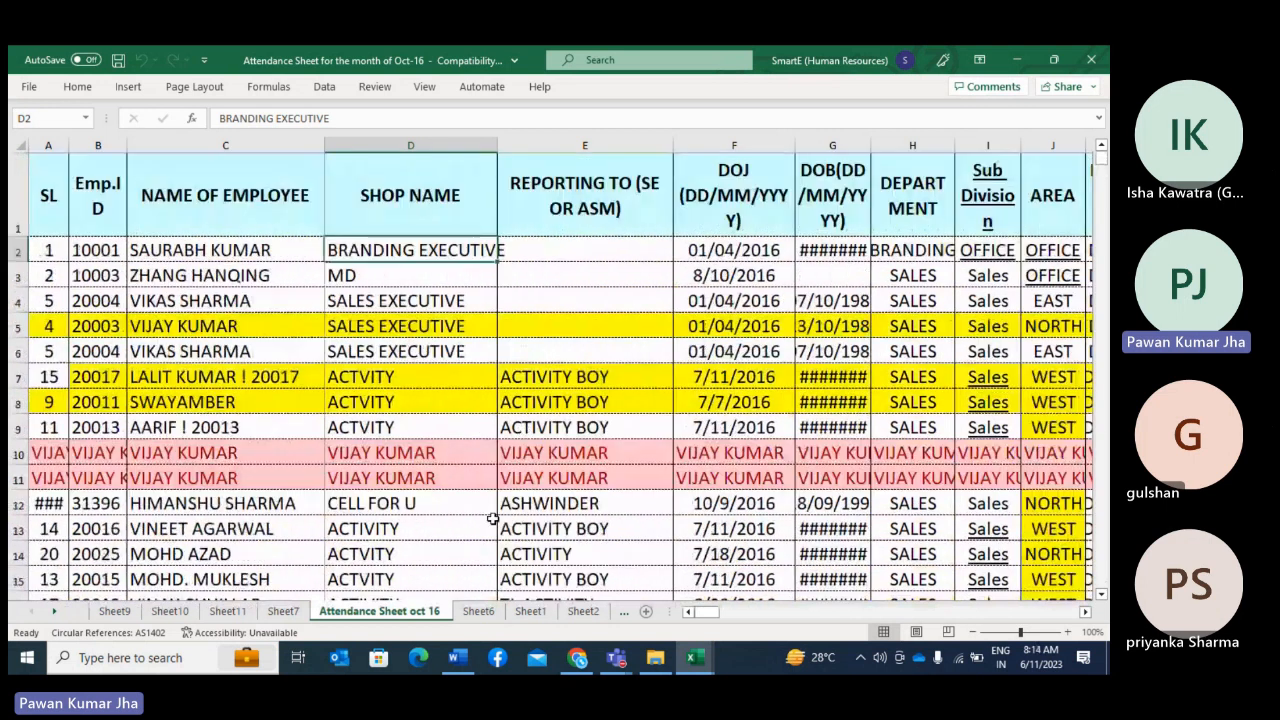
pyautogui.moveTo(706, 613)
pyautogui.mouseDown()
pyautogui.moveTo(827, 614)
pyautogui.moveTo(701, 628)
pyautogui.mouseUp()
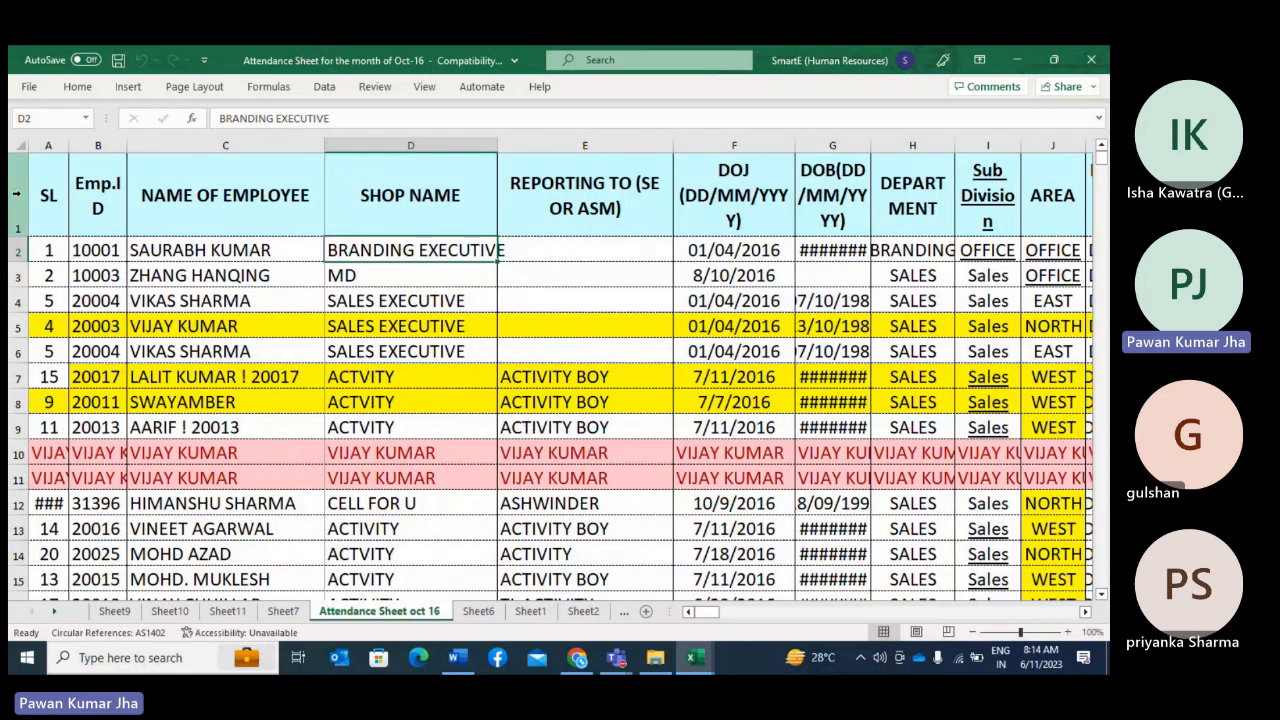
# Step: Add filter drop-downs to the whole header row of the attendance table
pyautogui.click(16, 193)
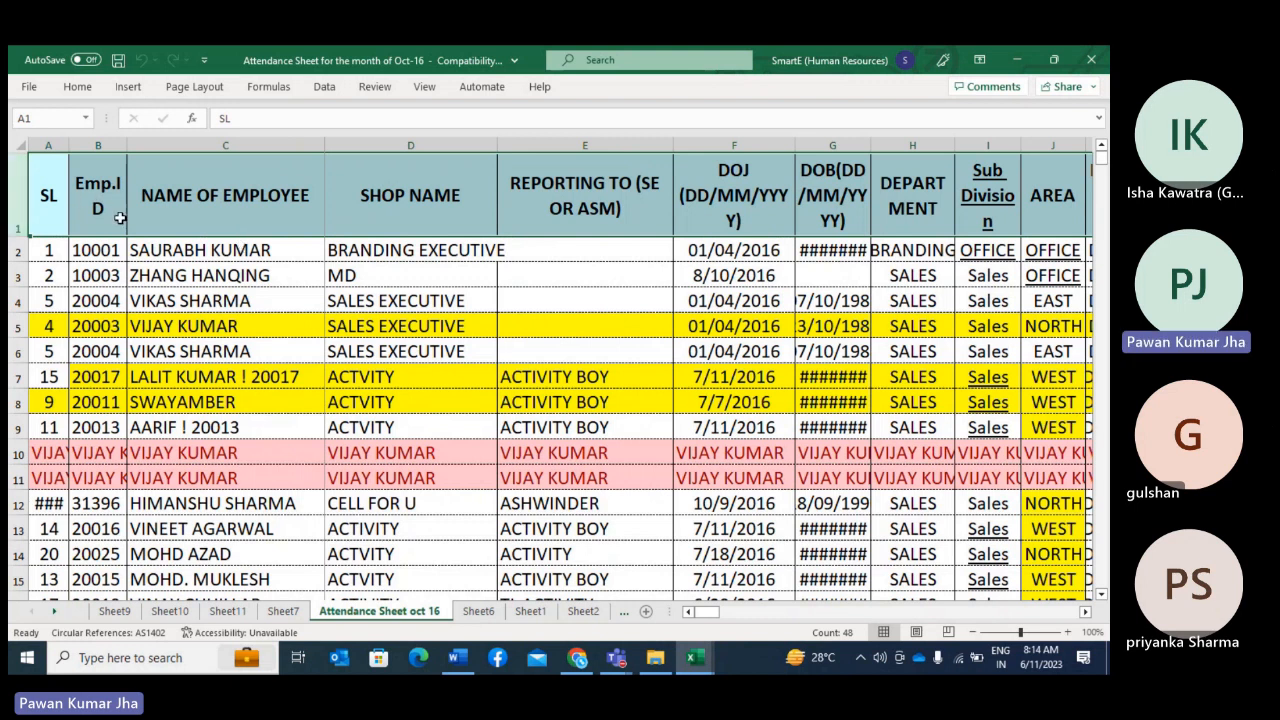
pyautogui.click(324, 90)
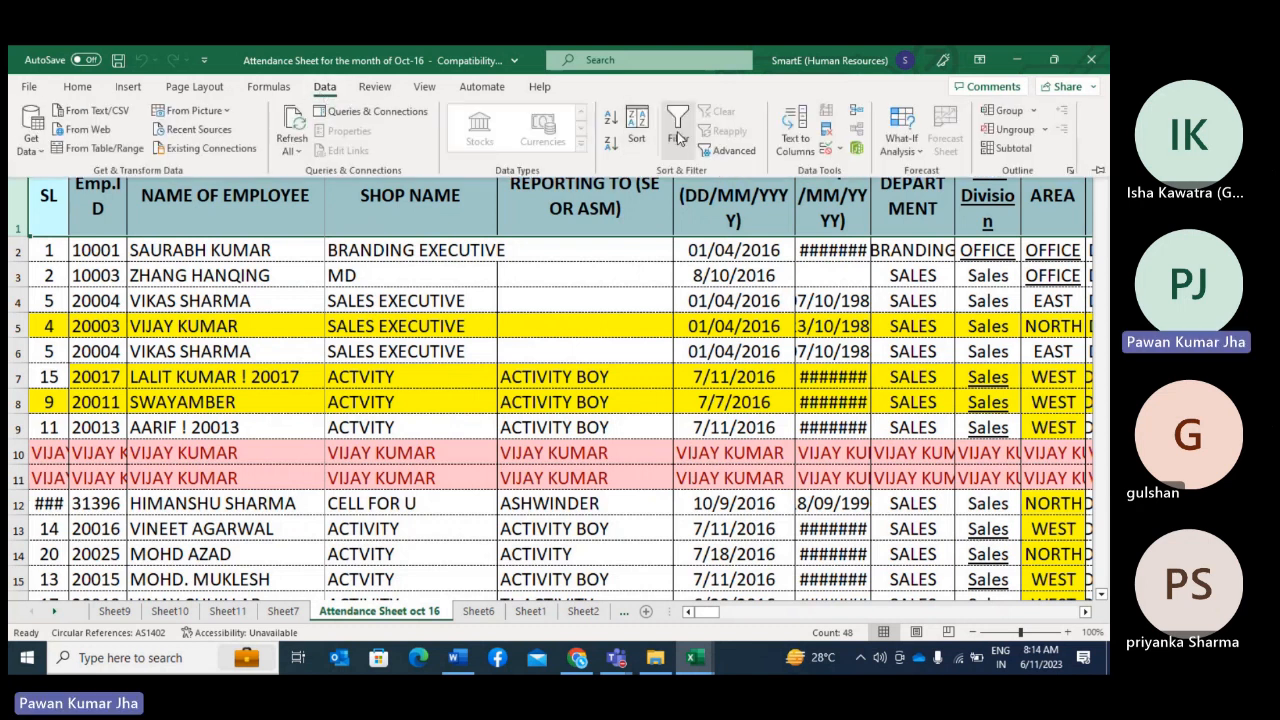
pyautogui.click(677, 138)
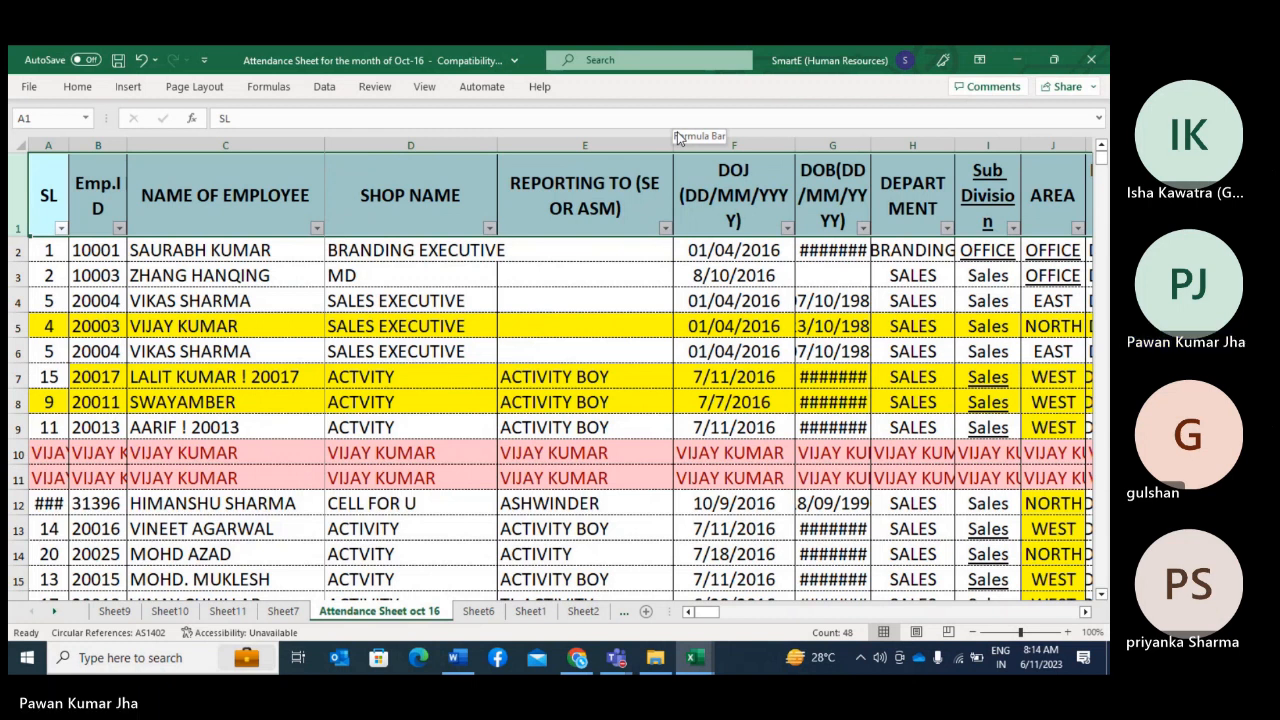
# Step: Filter the NAME OF EMPLOYEE column to one employee found by first name, and clear that filter to show all records again
pyautogui.click(317, 229)
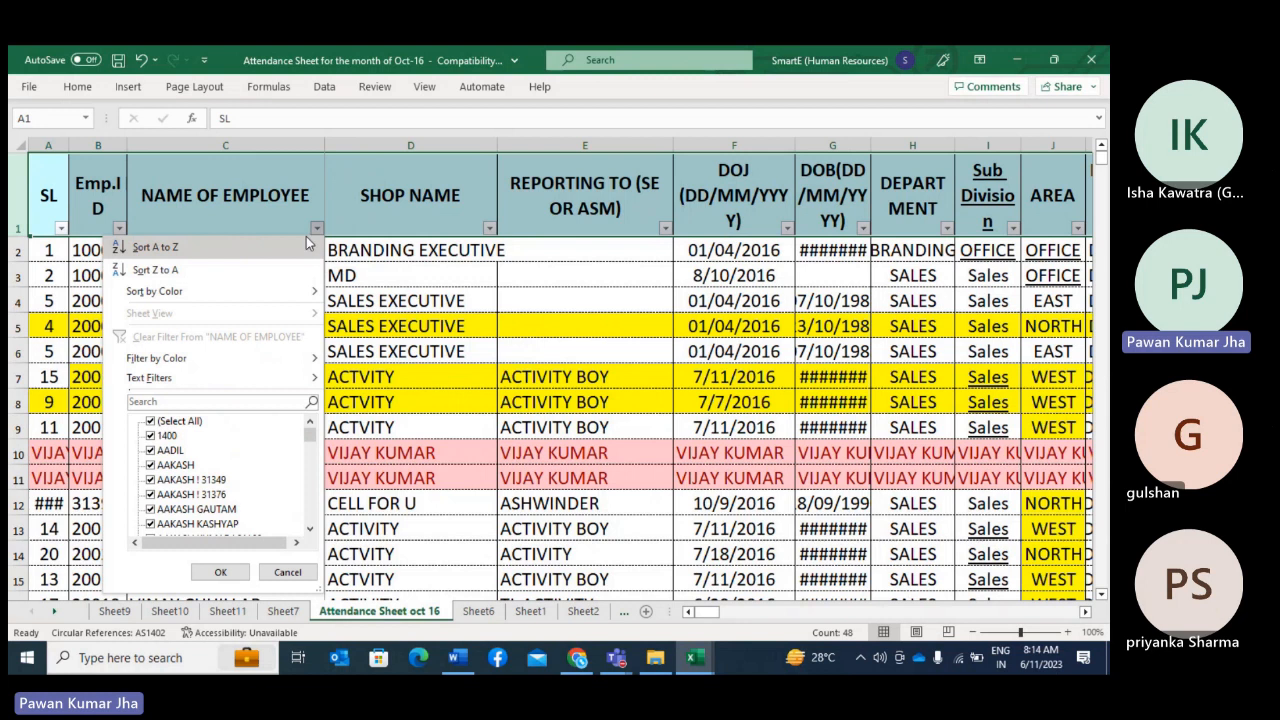
pyautogui.click(187, 402)
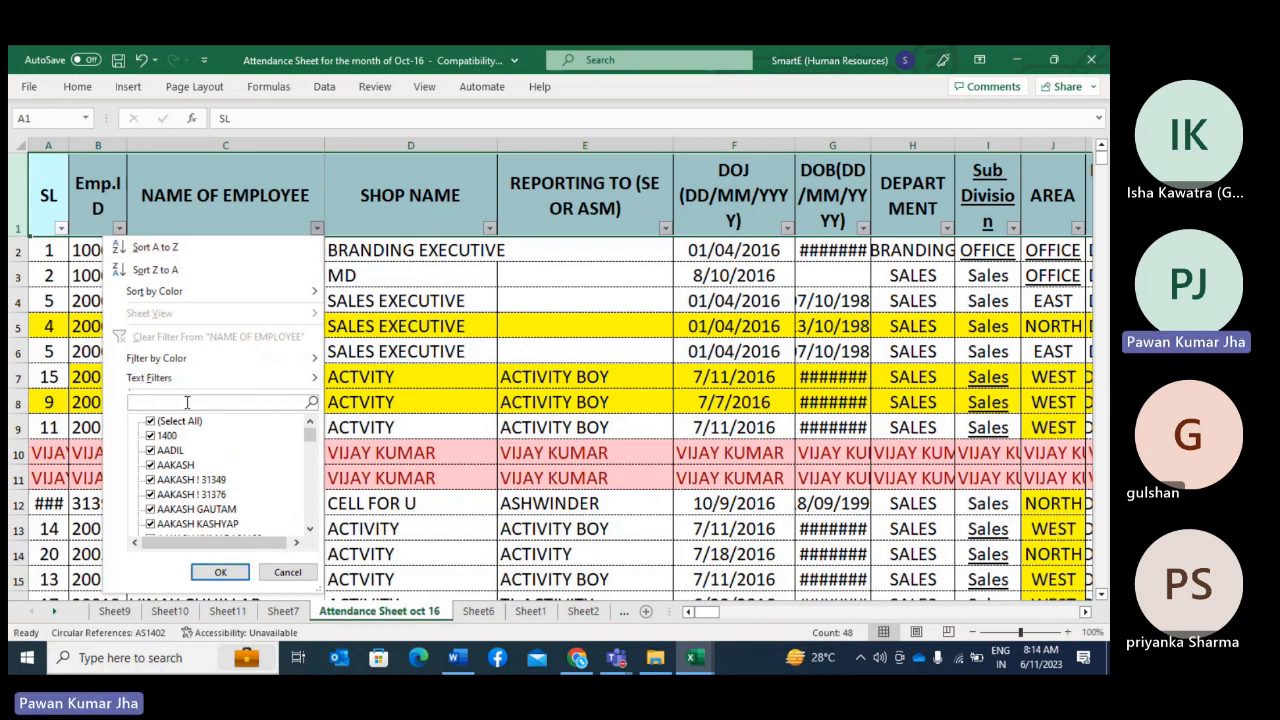
pyautogui.write('vi')
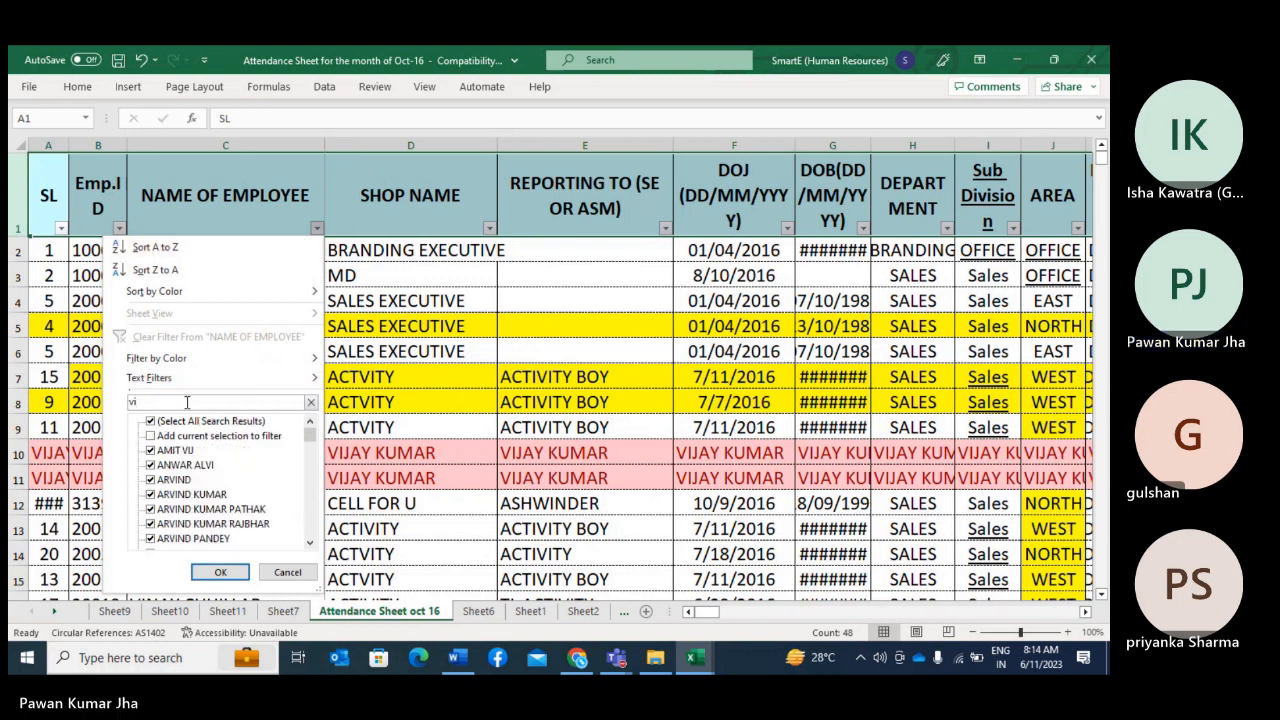
pyautogui.write('neet')
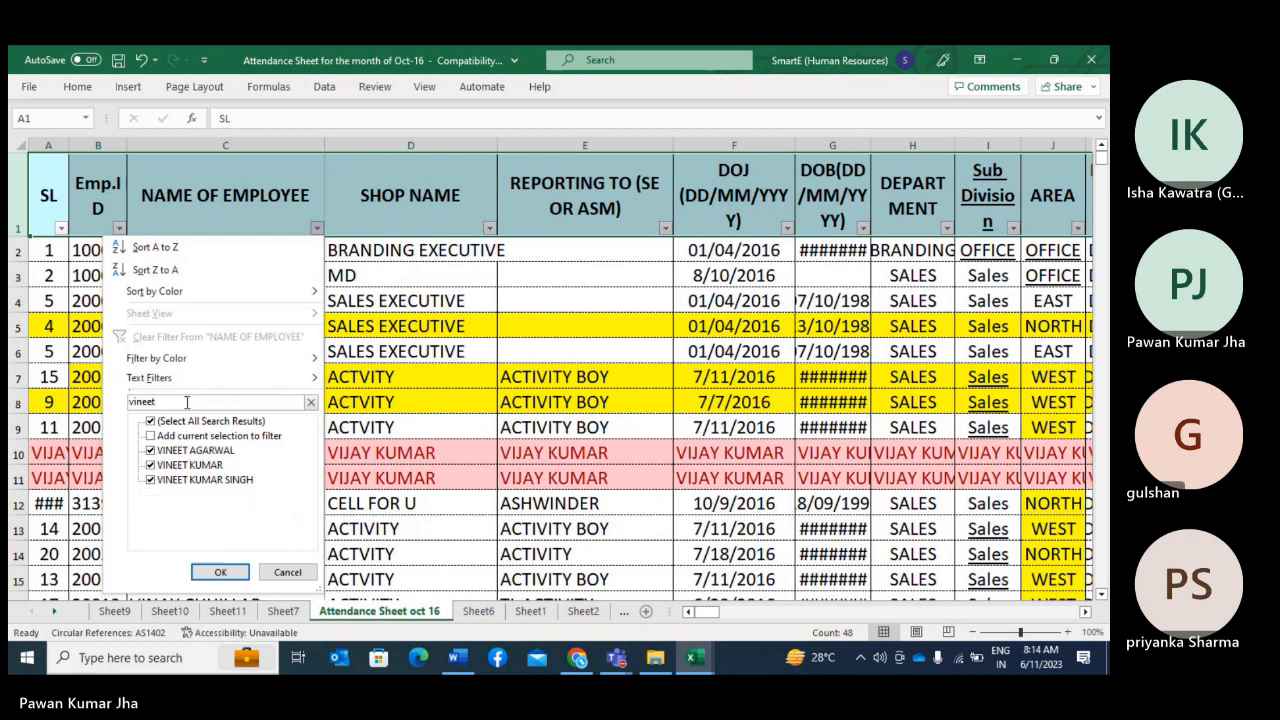
pyautogui.click(151, 481)
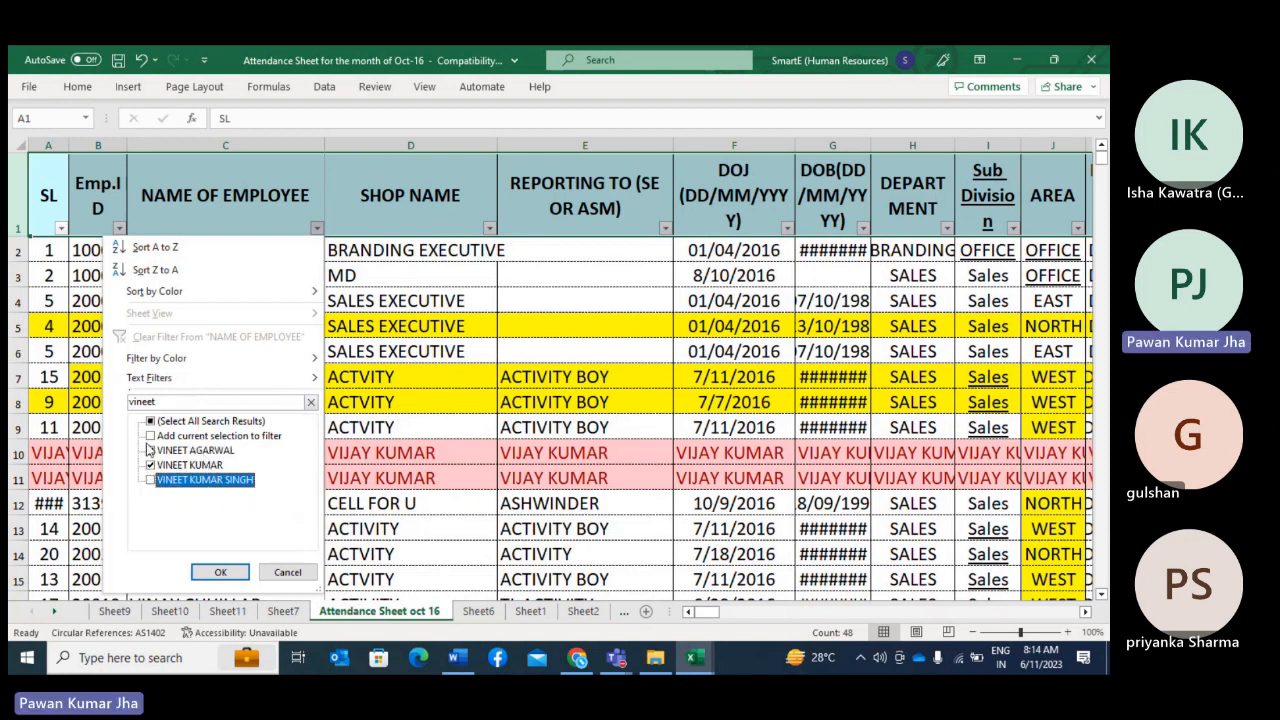
pyautogui.click(151, 451)
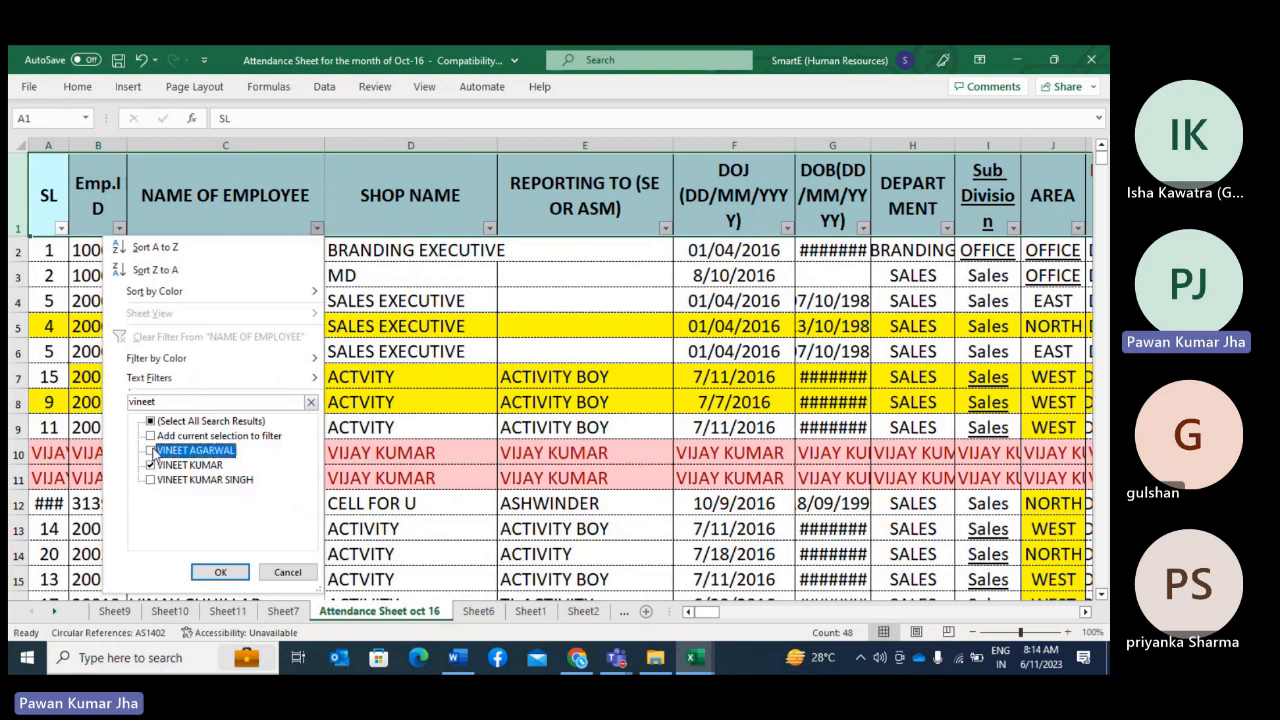
pyautogui.click(221, 573)
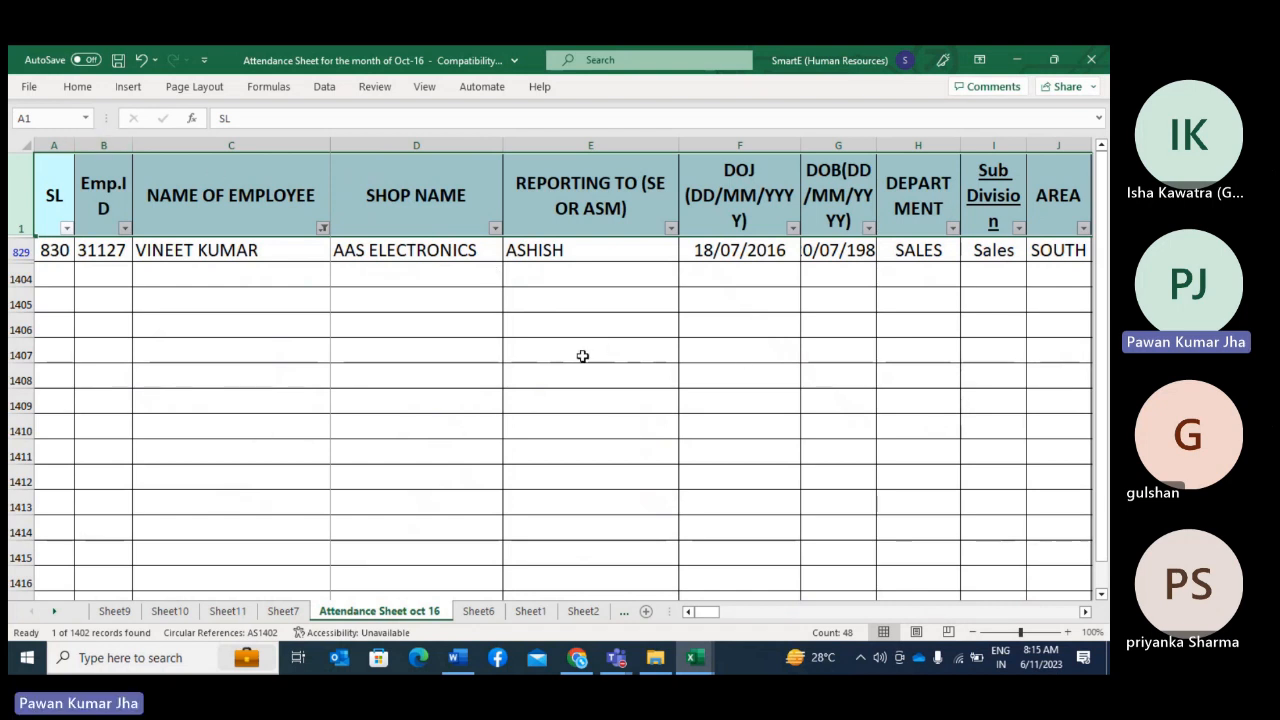
pyautogui.hotkey('ctrl', 'shift', 'l')
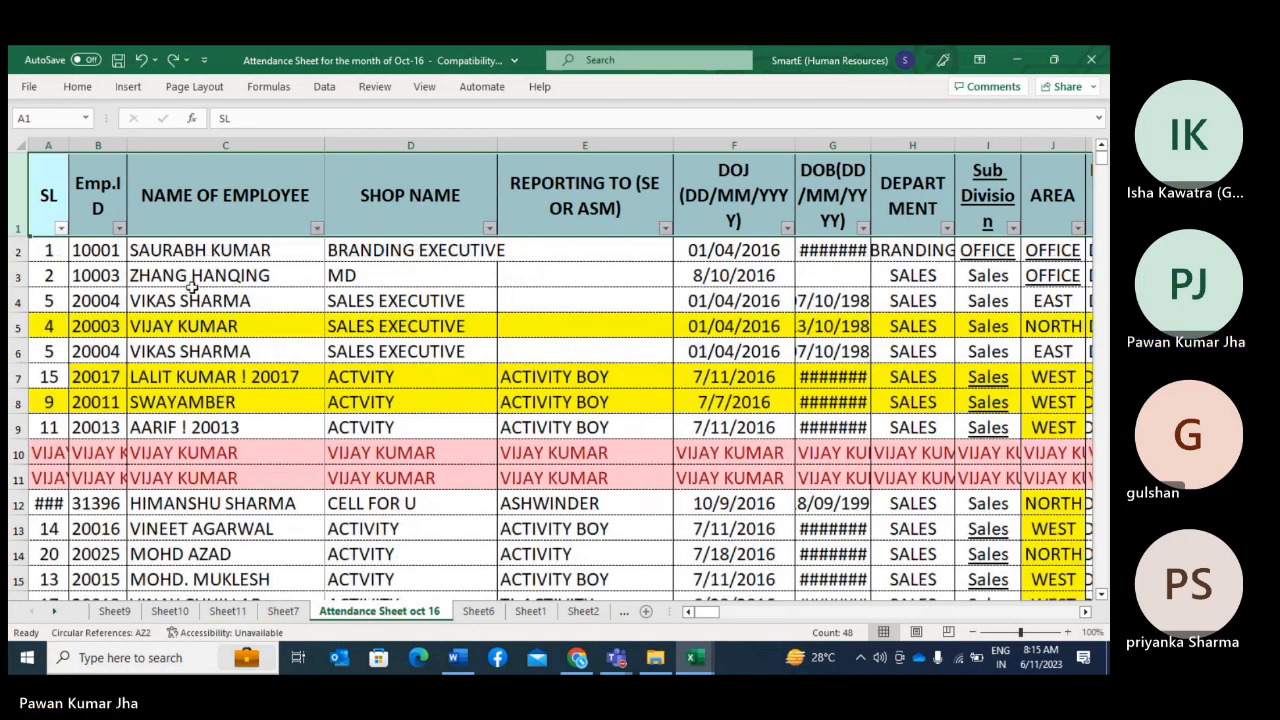
# Step: Review the employee ID, shop, reporting manager, joining date and birth date fields in row 13
pyautogui.click(148, 524)
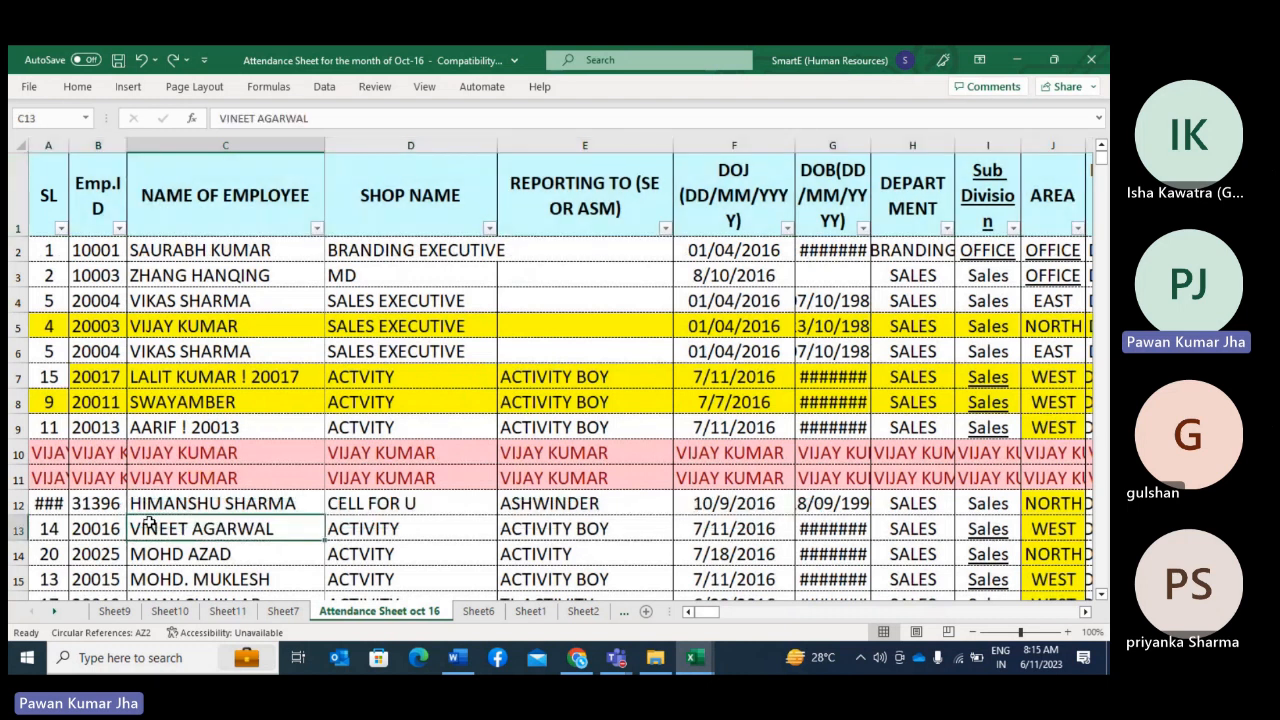
pyautogui.click(80, 535)
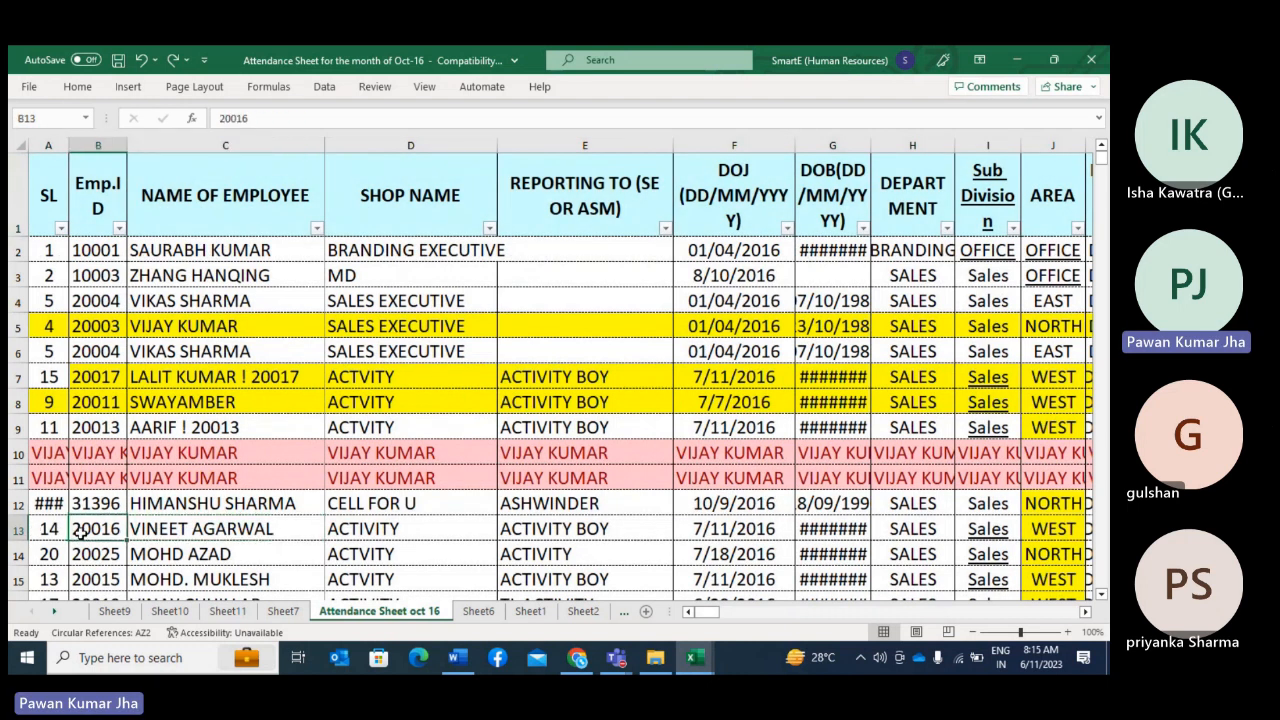
pyautogui.press('Right')
pyautogui.press('Right')
pyautogui.press('Right')
pyautogui.press('Right')
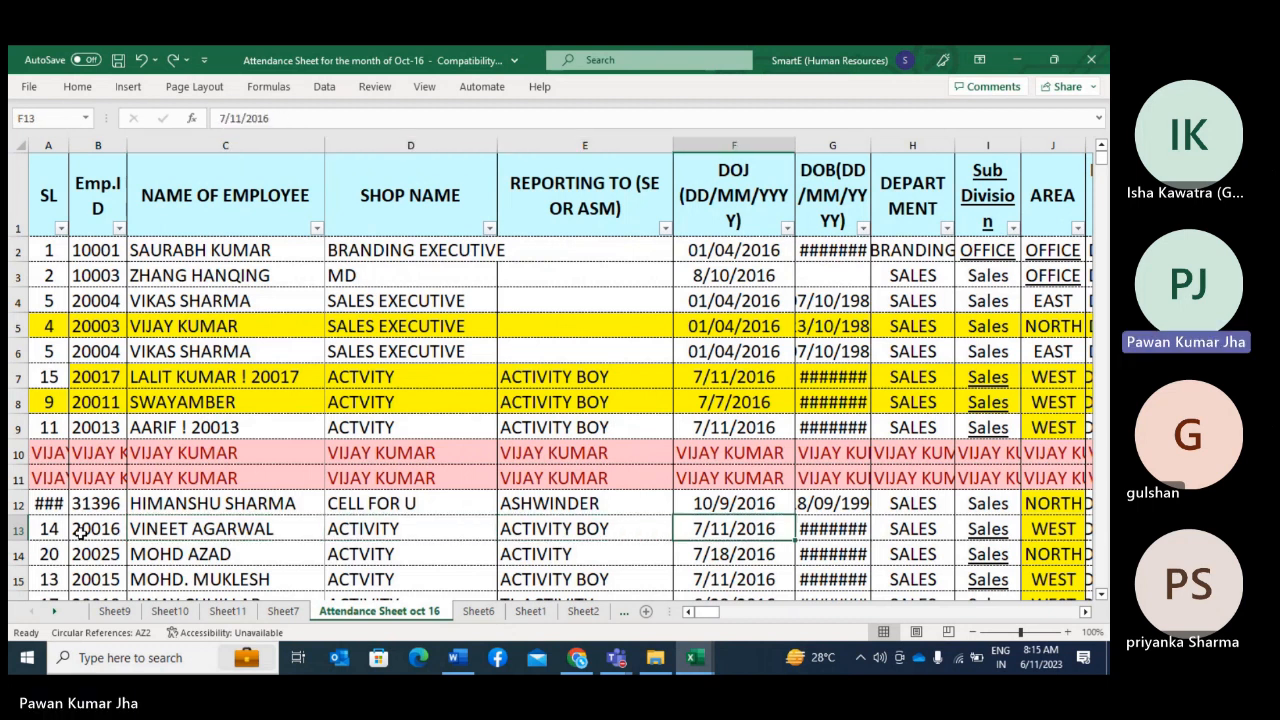
pyautogui.press('Right')
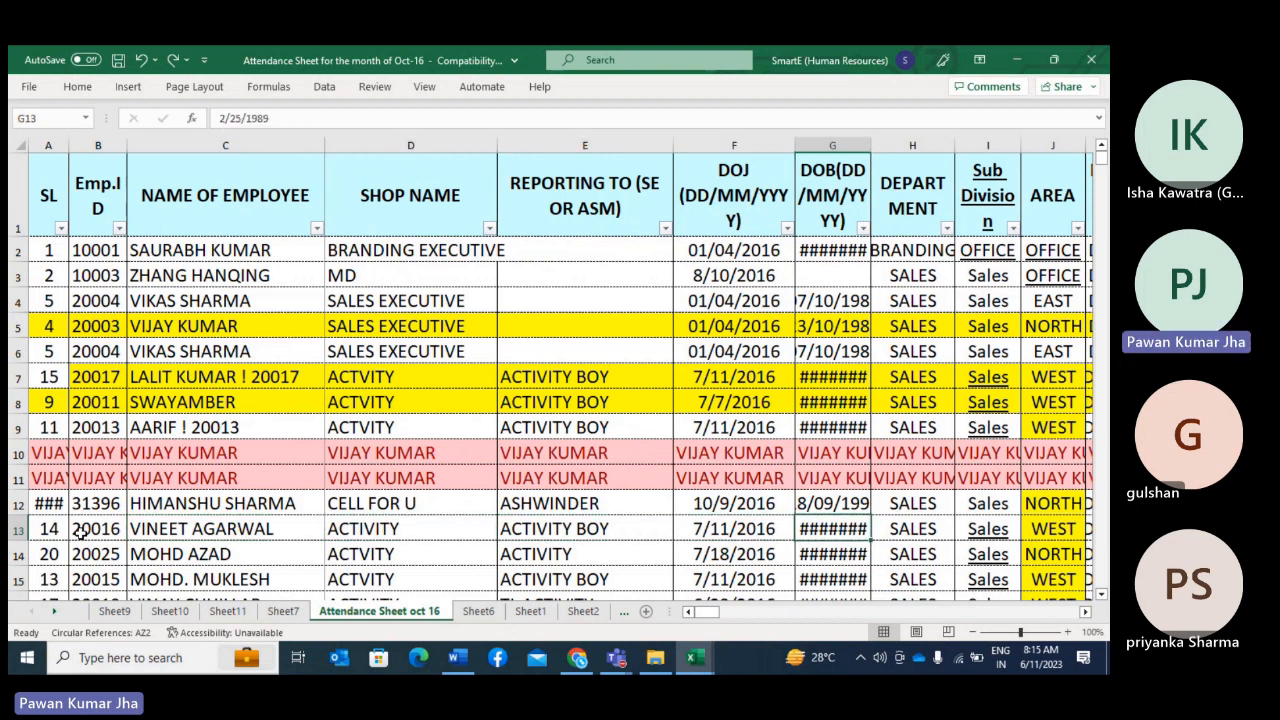
# Step: Clear the DEPARTMENT entry in cell H5
pyautogui.click(880, 477)
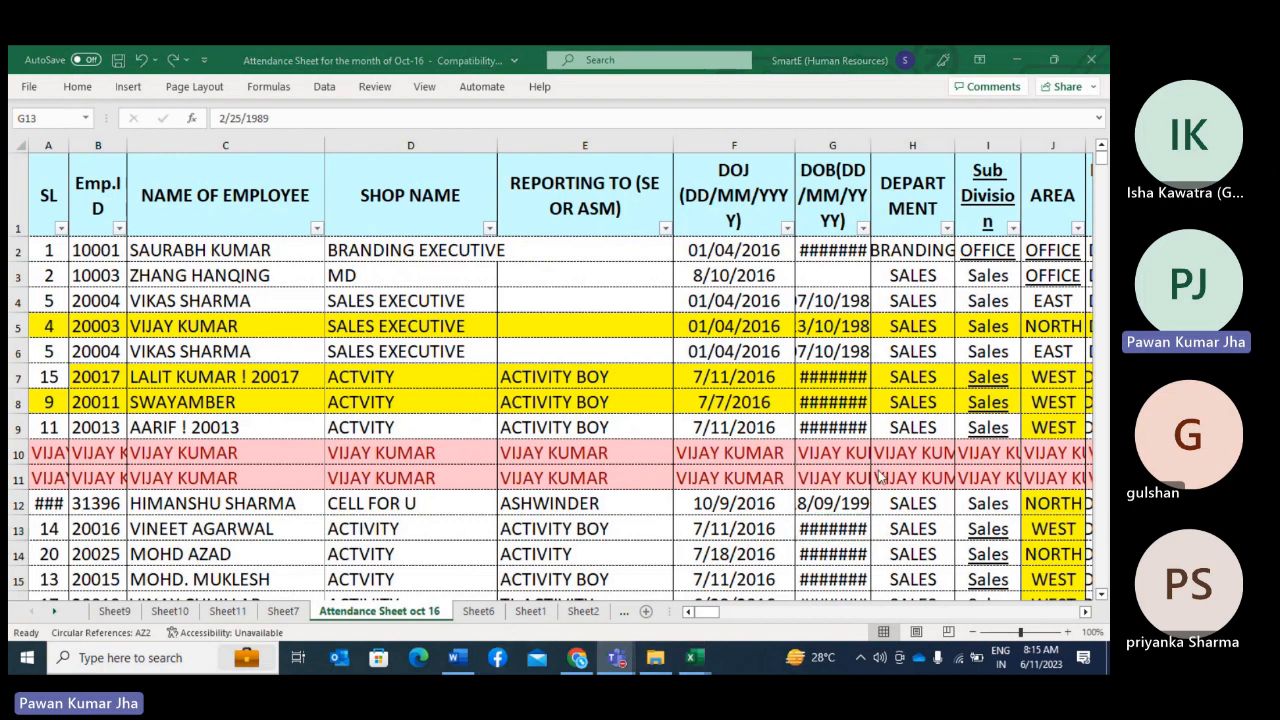
pyautogui.click(915, 326)
pyautogui.press('Delete')
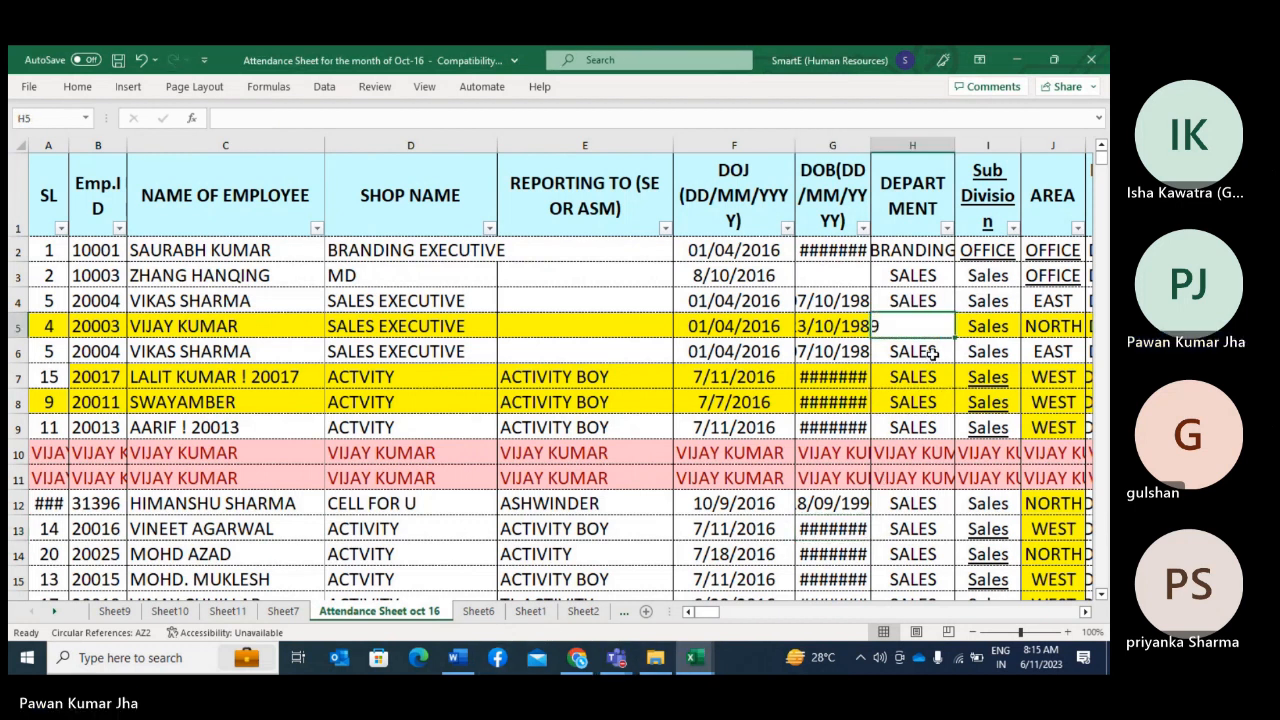
# Step: Examine the area, location, remarks, HJGH and daily attendance columns across rows 4 and 5
pyautogui.press('Right')
pyautogui.press('Right')
pyautogui.press('Right')
pyautogui.press('Right')
pyautogui.press('Right')
pyautogui.press('Right')
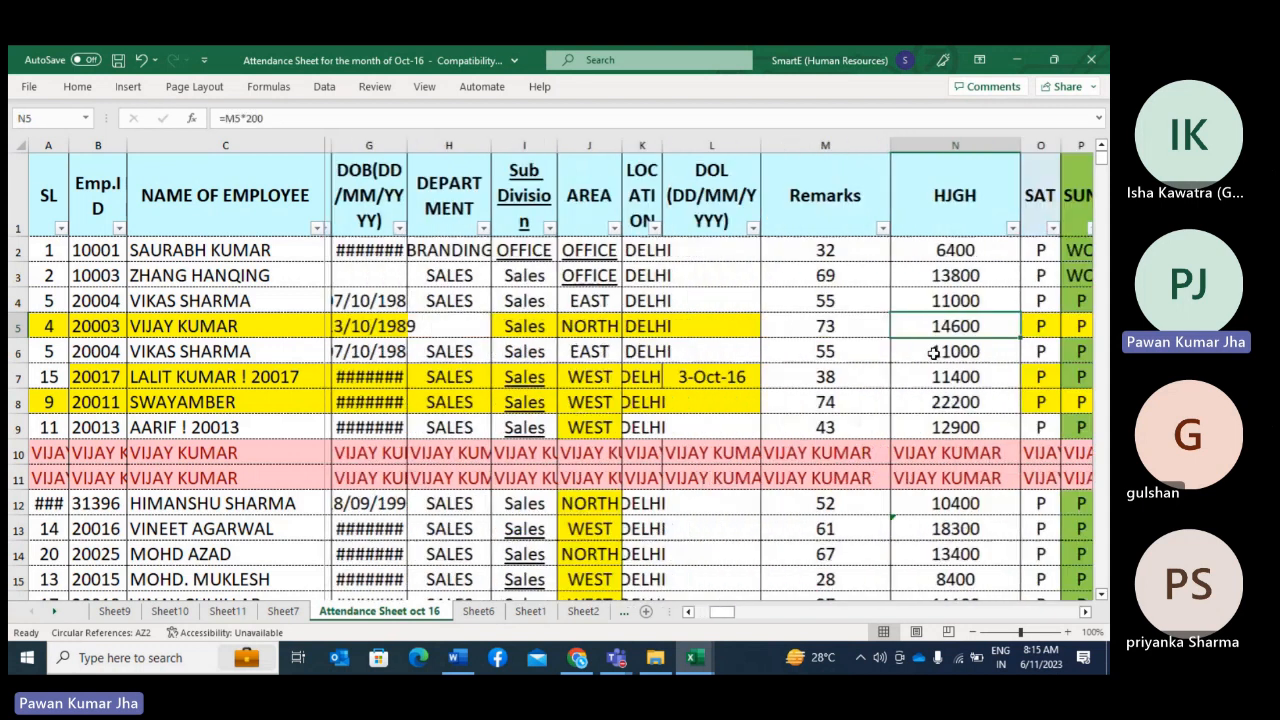
pyautogui.press('Right')
pyautogui.press('Right')
pyautogui.press('Right')
pyautogui.press('Right')
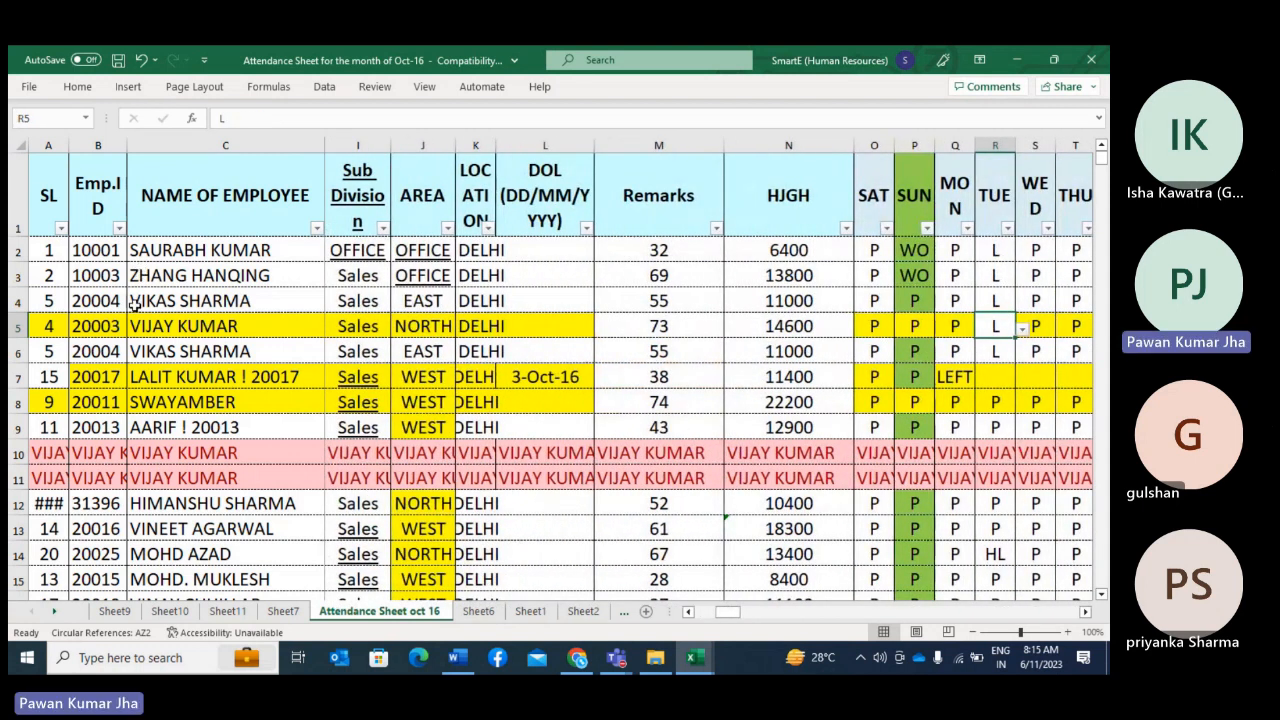
pyautogui.click(133, 305)
pyautogui.press('Right')
pyautogui.press('Right')
pyautogui.press('Right')
pyautogui.press('Right')
pyautogui.press('Right')
pyautogui.press('Right')
pyautogui.press('Right')
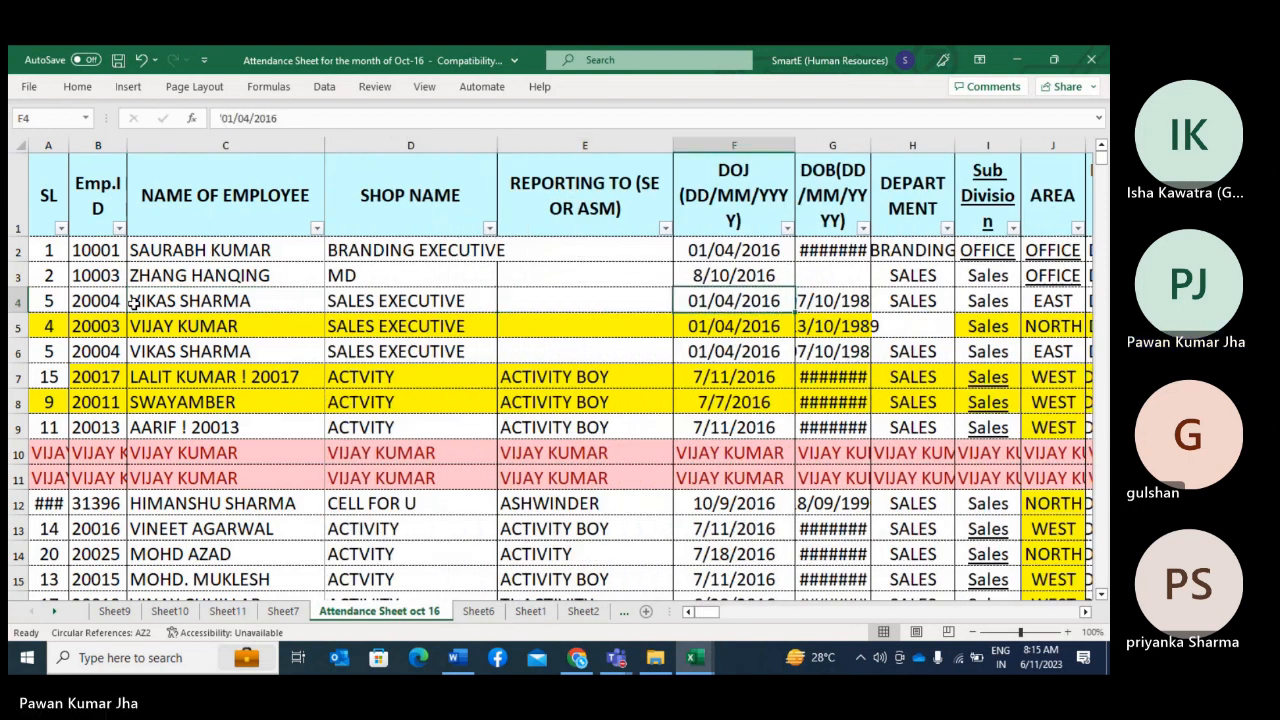
pyautogui.press('Right')
pyautogui.press('Right')
pyautogui.press('Right')
pyautogui.press('Right')
pyautogui.press('Right')
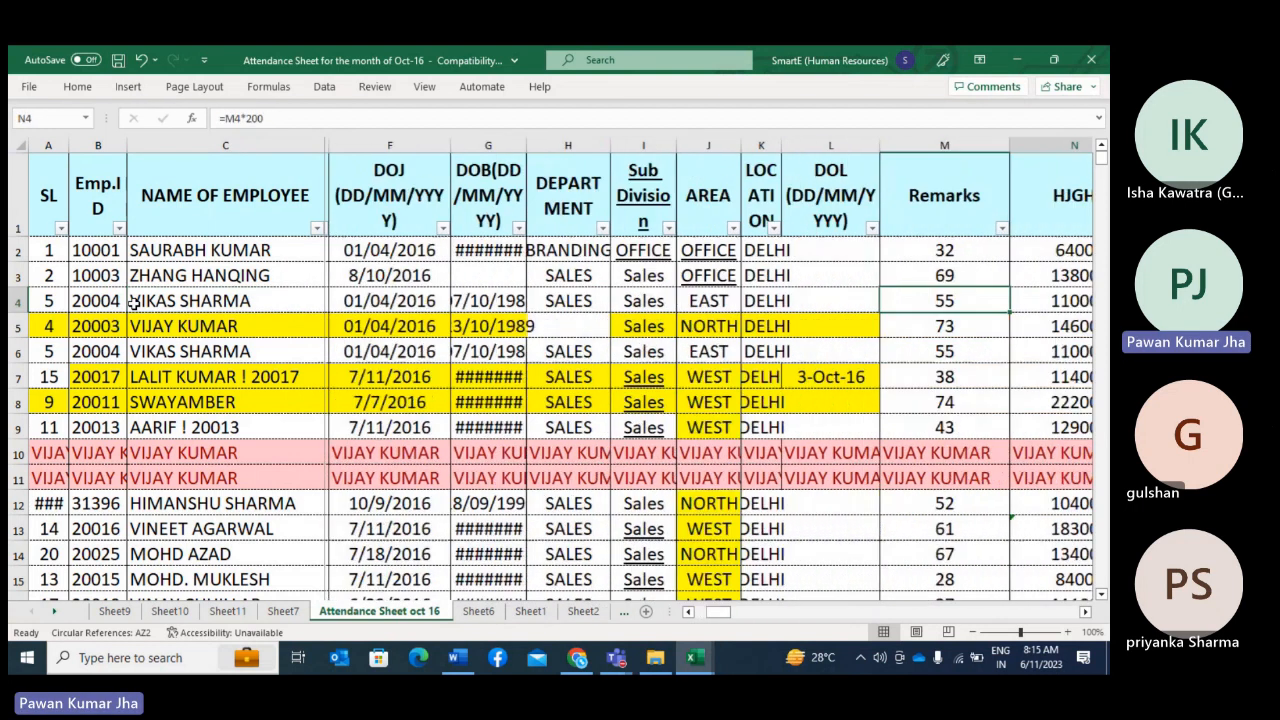
pyautogui.press('Down')
pyautogui.press('Right')
pyautogui.press('Right')
pyautogui.press('Right')
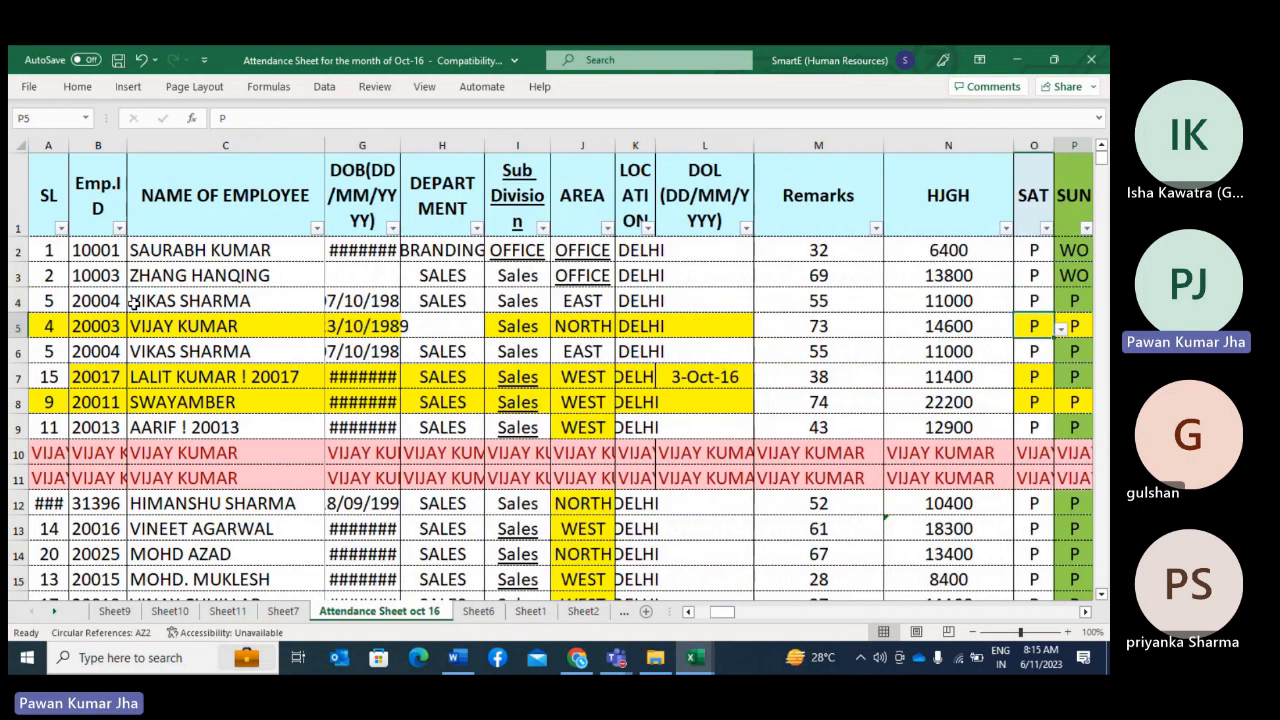
pyautogui.press('Right')
pyautogui.press('Right')
pyautogui.press('Right')
pyautogui.press('Right')
pyautogui.press('Right')
pyautogui.press('Right')
pyautogui.press('Right')
pyautogui.press('Right')
pyautogui.press('Right')
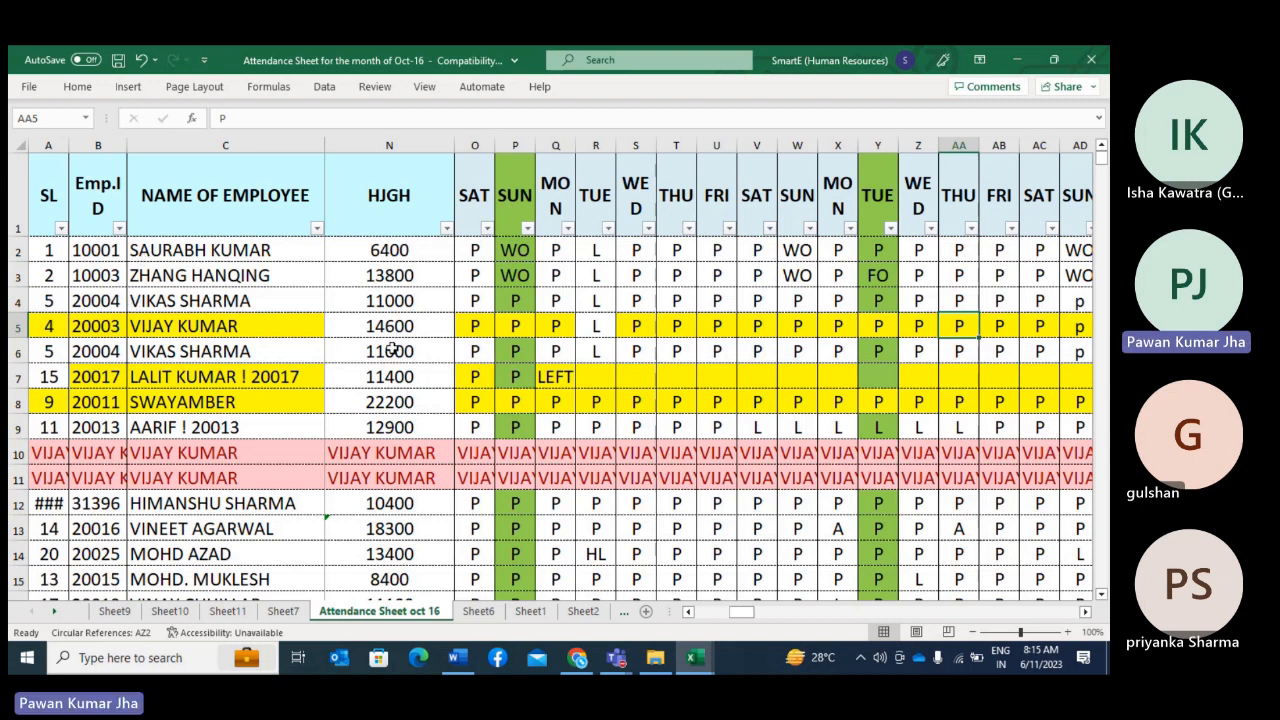
# Step: Unfreeze the panes of the attendance sheet so all rows and columns scroll freely
pyautogui.click(400, 300)
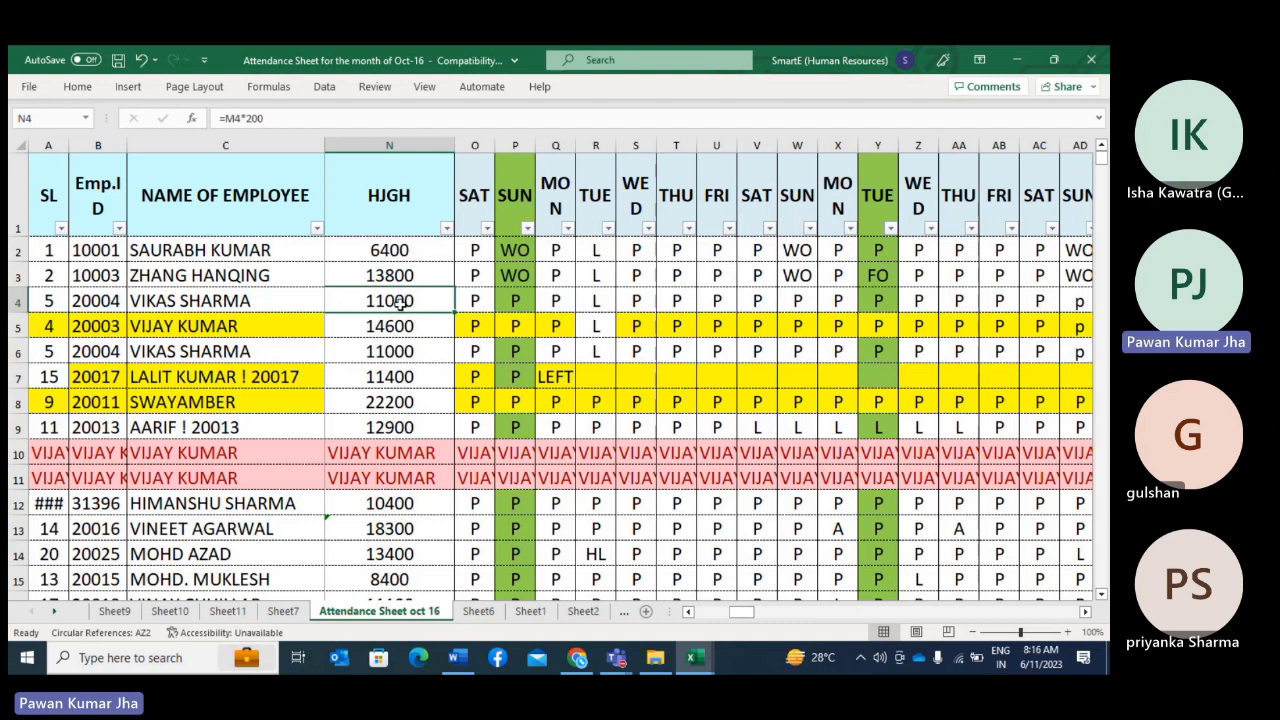
pyautogui.click(390, 326)
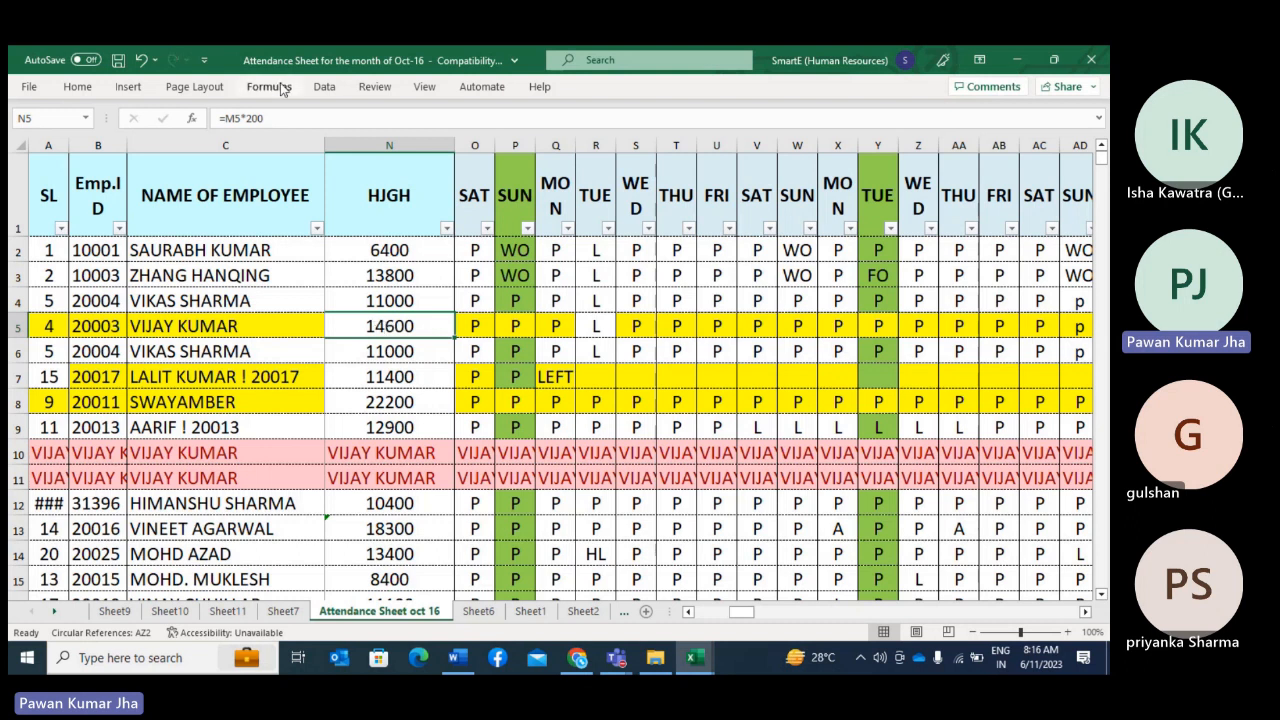
pyautogui.click(424, 87)
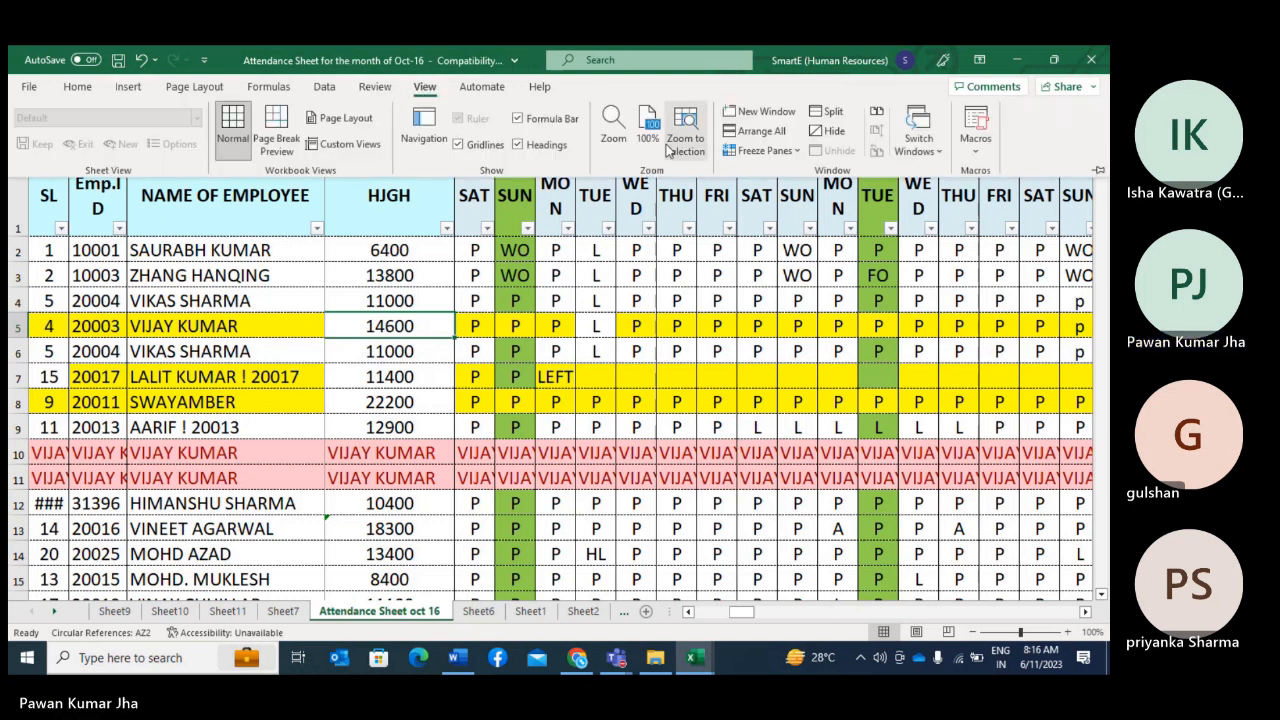
pyautogui.click(758, 151)
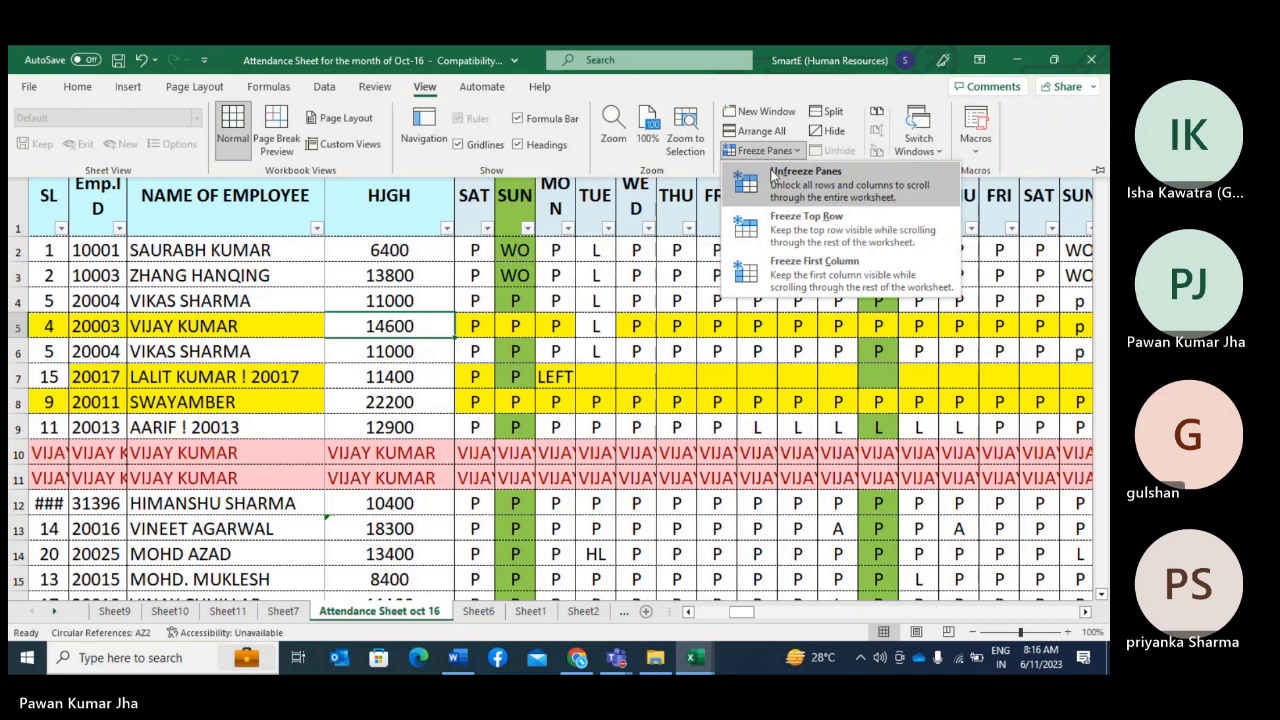
pyautogui.click(772, 176)
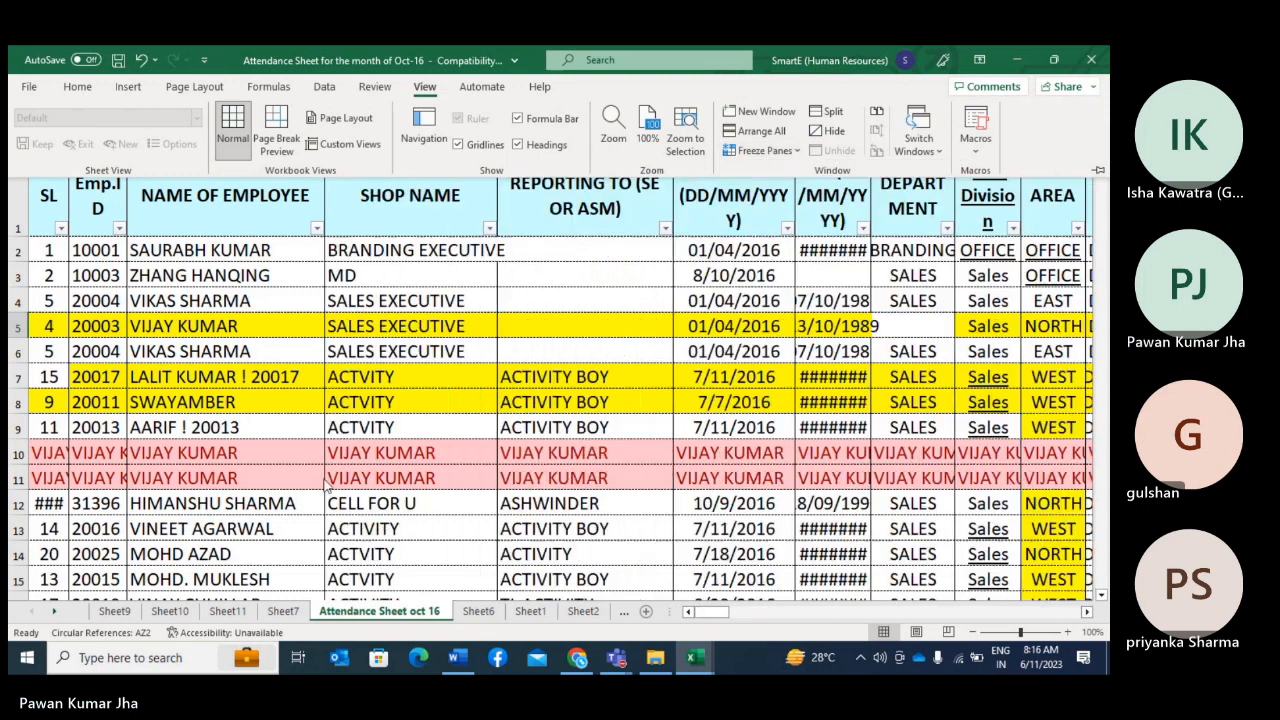
# Step: Examine row 4 from the employee name across to the first attendance days, and check the HJGH formulas in rows 4 and 5
pyautogui.click(172, 300)
pyautogui.click(171, 298)
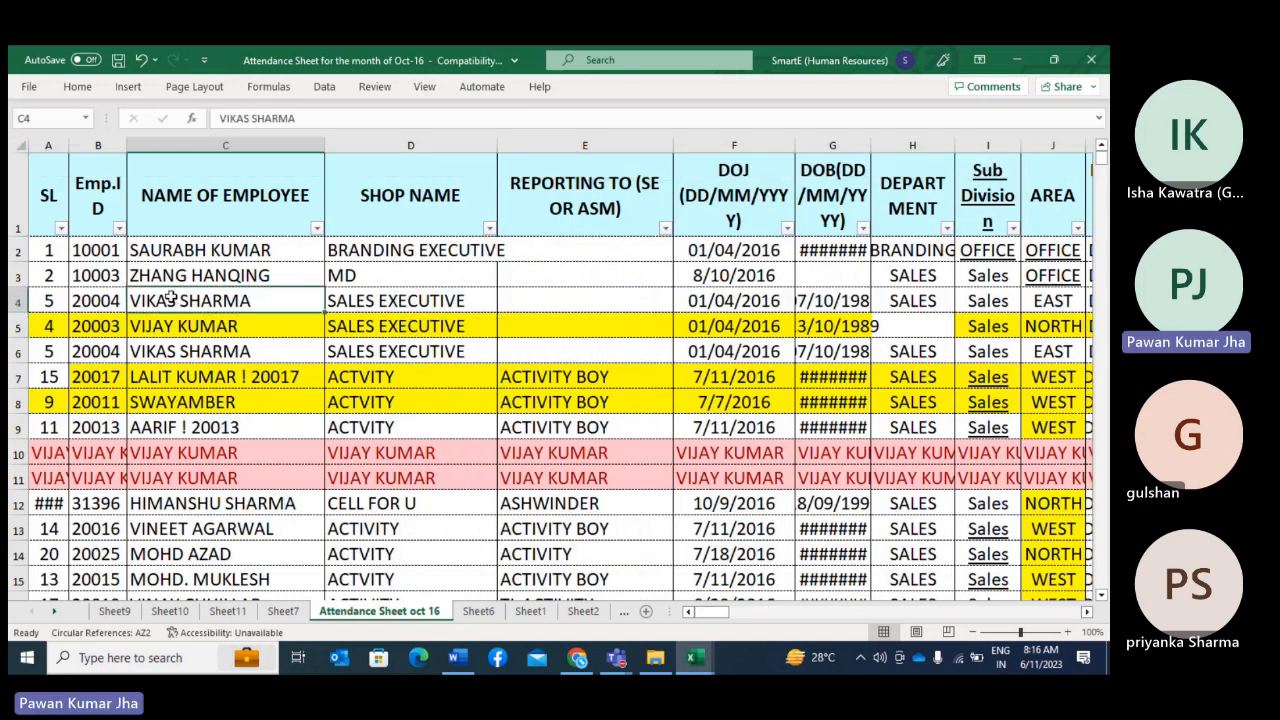
pyautogui.press('Right')
pyautogui.press('Right')
pyautogui.press('Right')
pyautogui.press('Right')
pyautogui.press('Right')
pyautogui.press('Right')
pyautogui.press('Right')
pyautogui.press('Right')
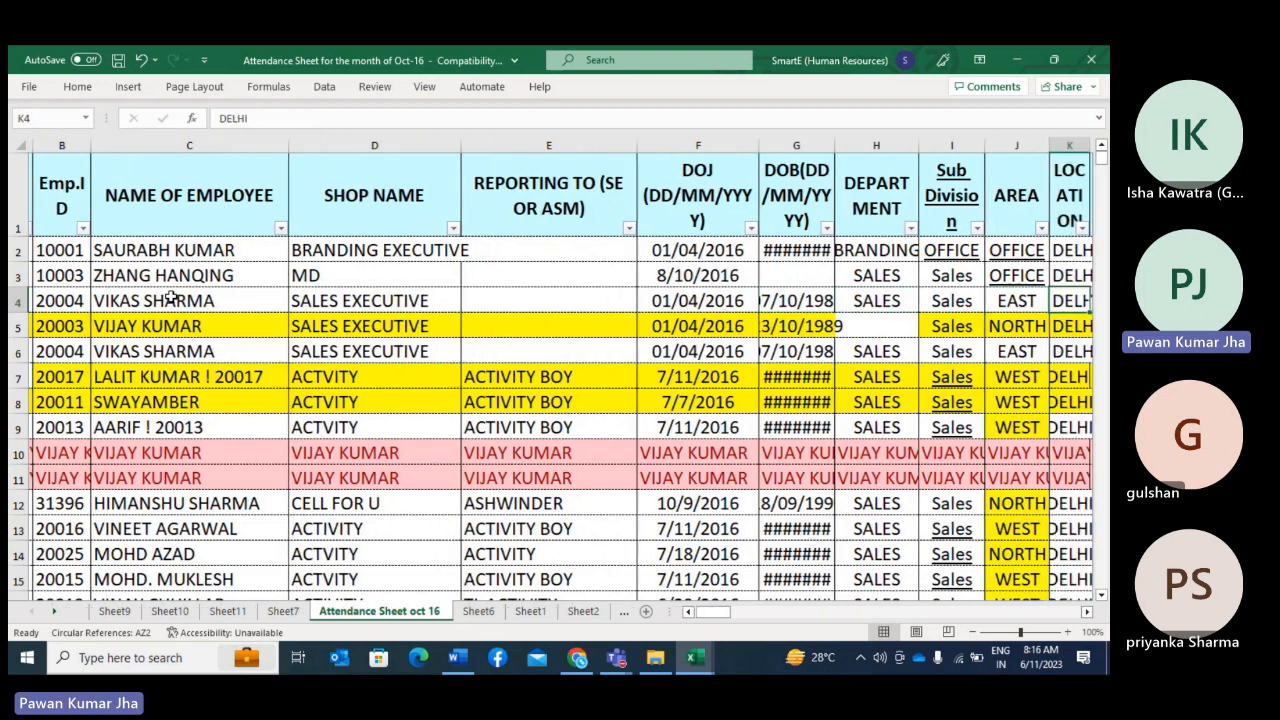
pyautogui.press('Right')
pyautogui.press('Right')
pyautogui.press('Right')
pyautogui.press('Right')
pyautogui.press('Right')
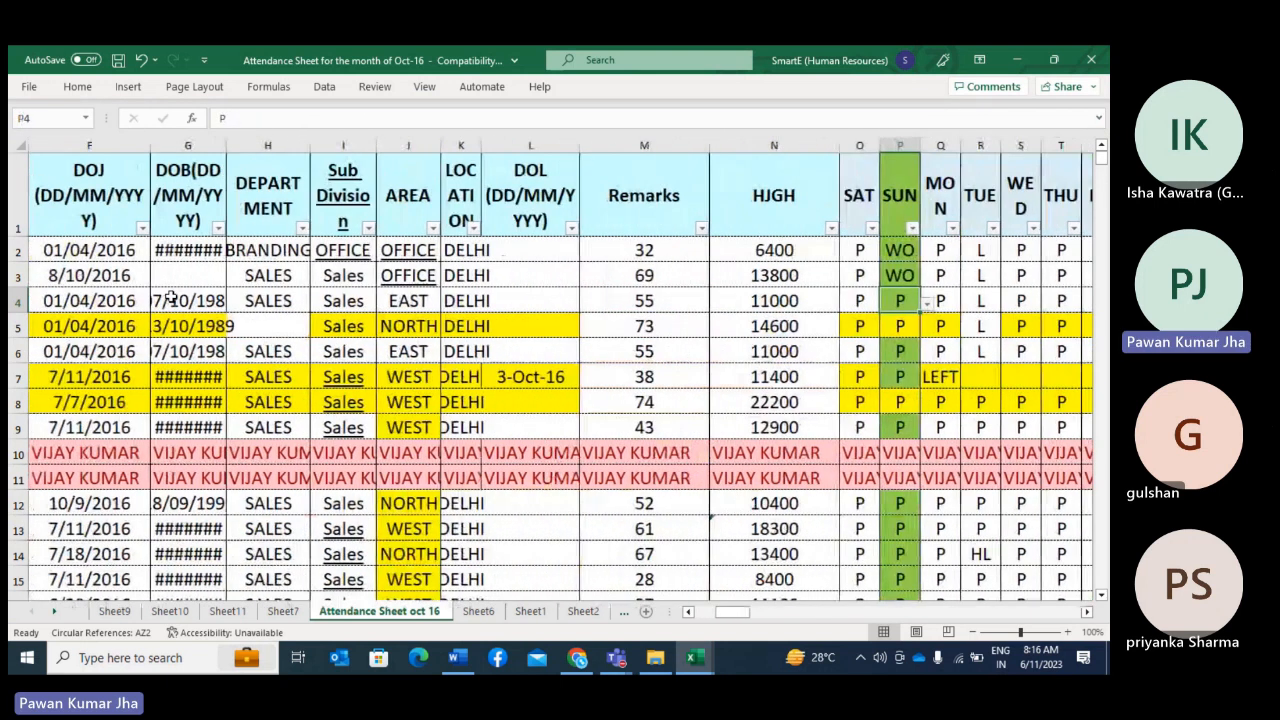
pyautogui.press('Left')
pyautogui.press('Left')
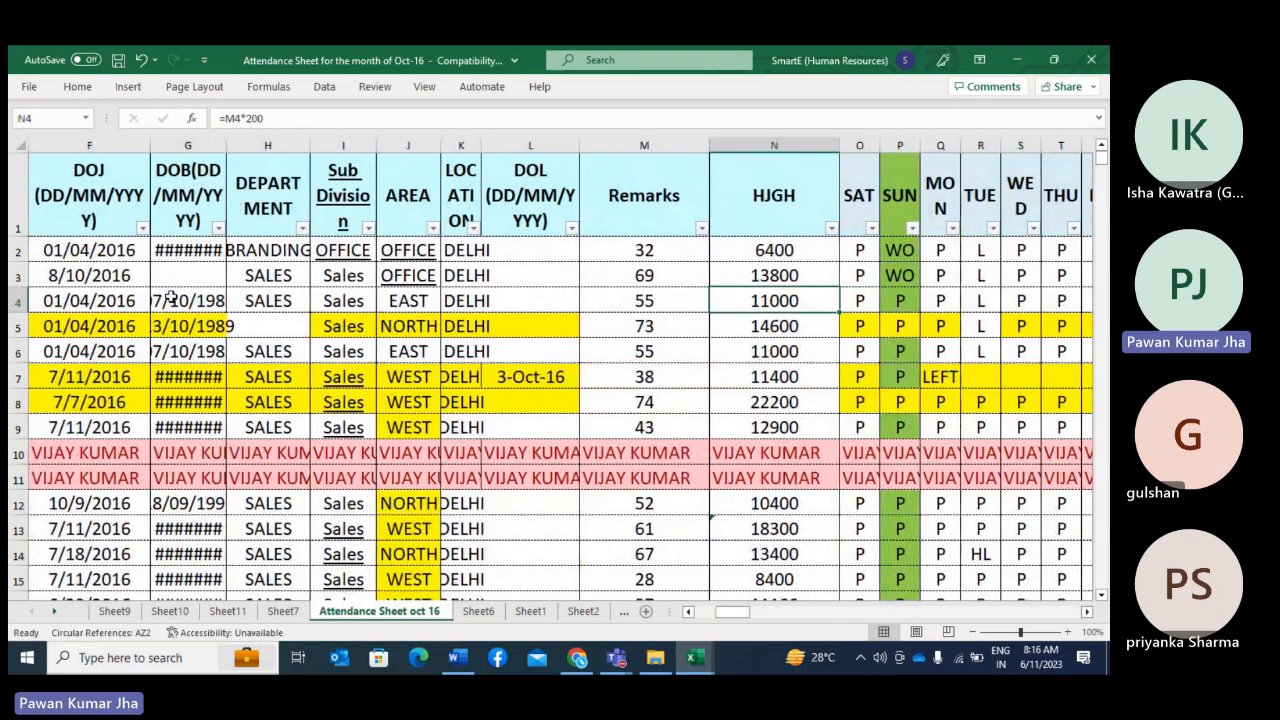
pyautogui.press('Down')
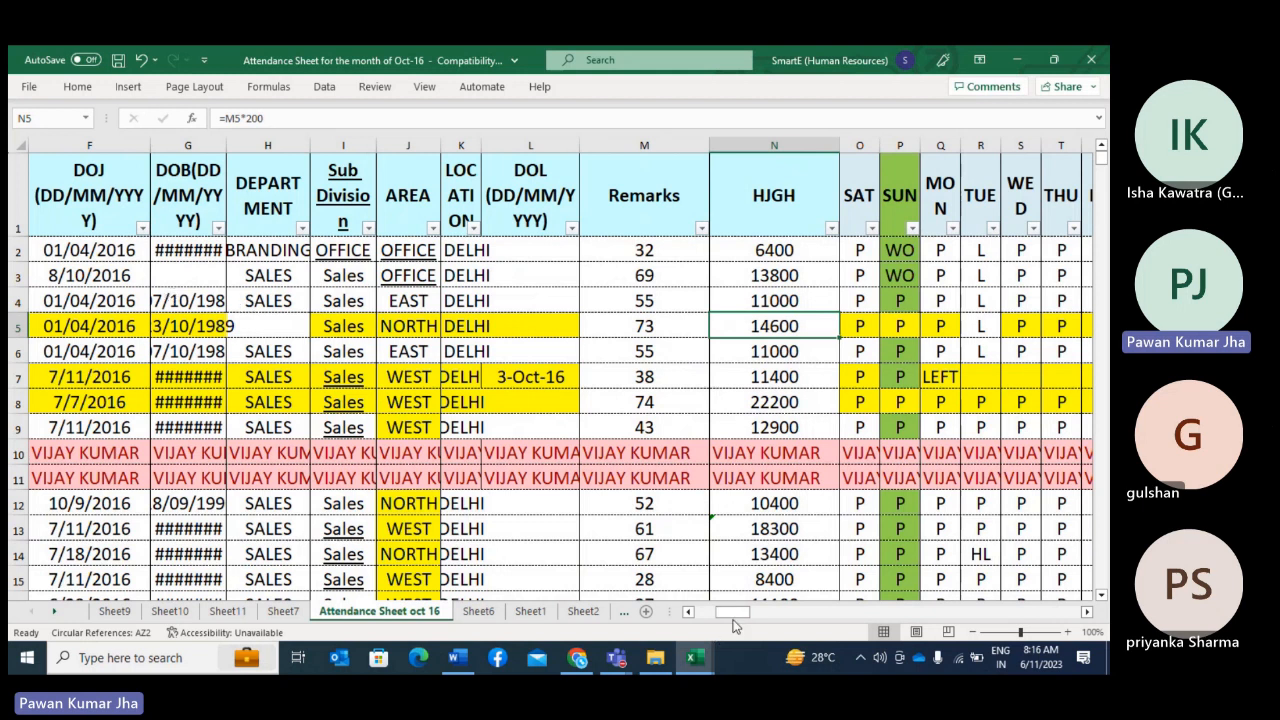
# Step: Filter the NAME OF EMPLOYEE column to the employee with duplicate records, narrowing the name list by first name
pyautogui.moveTo(735, 619); pyautogui.dragTo(683, 612)
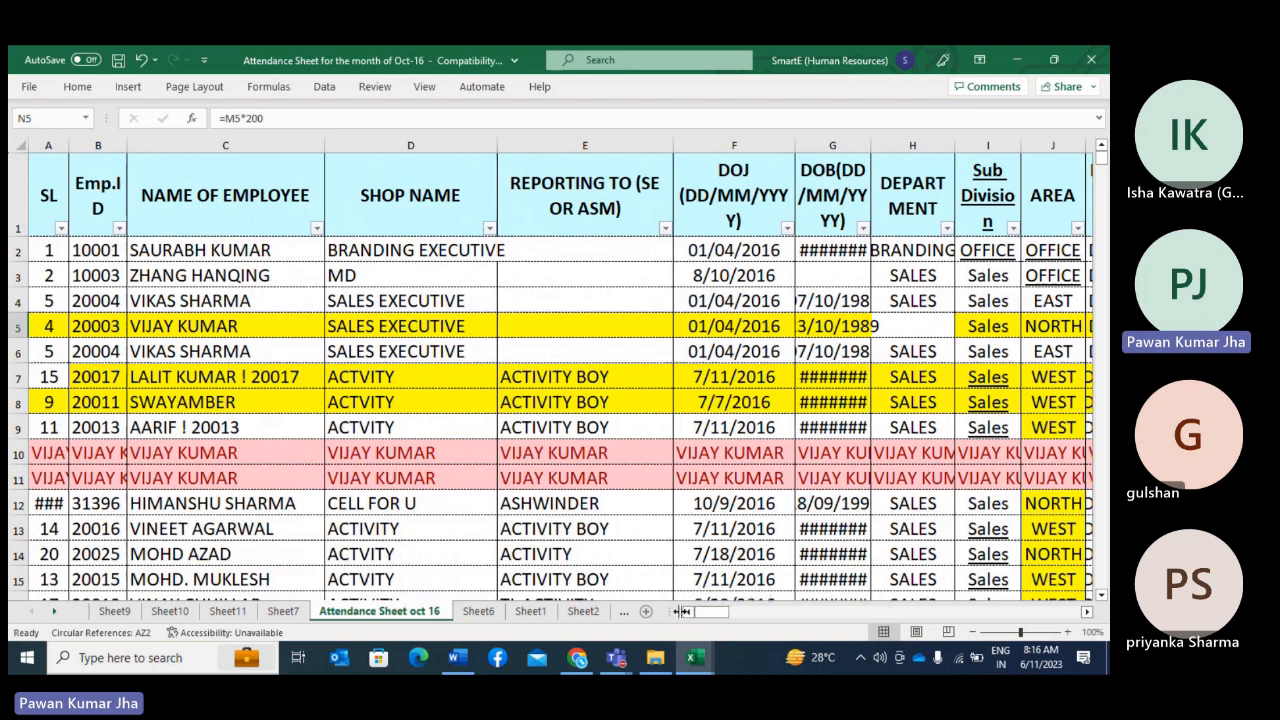
pyautogui.click(317, 228)
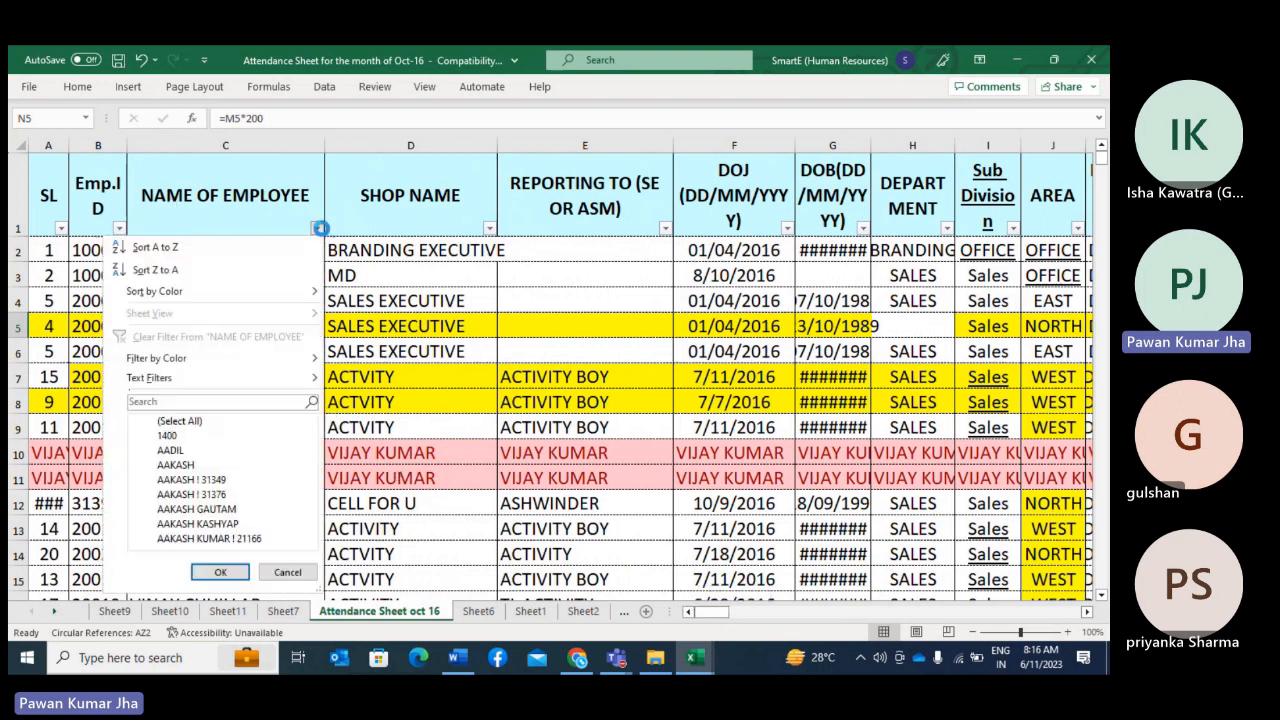
pyautogui.click(232, 402)
pyautogui.write('vikas')
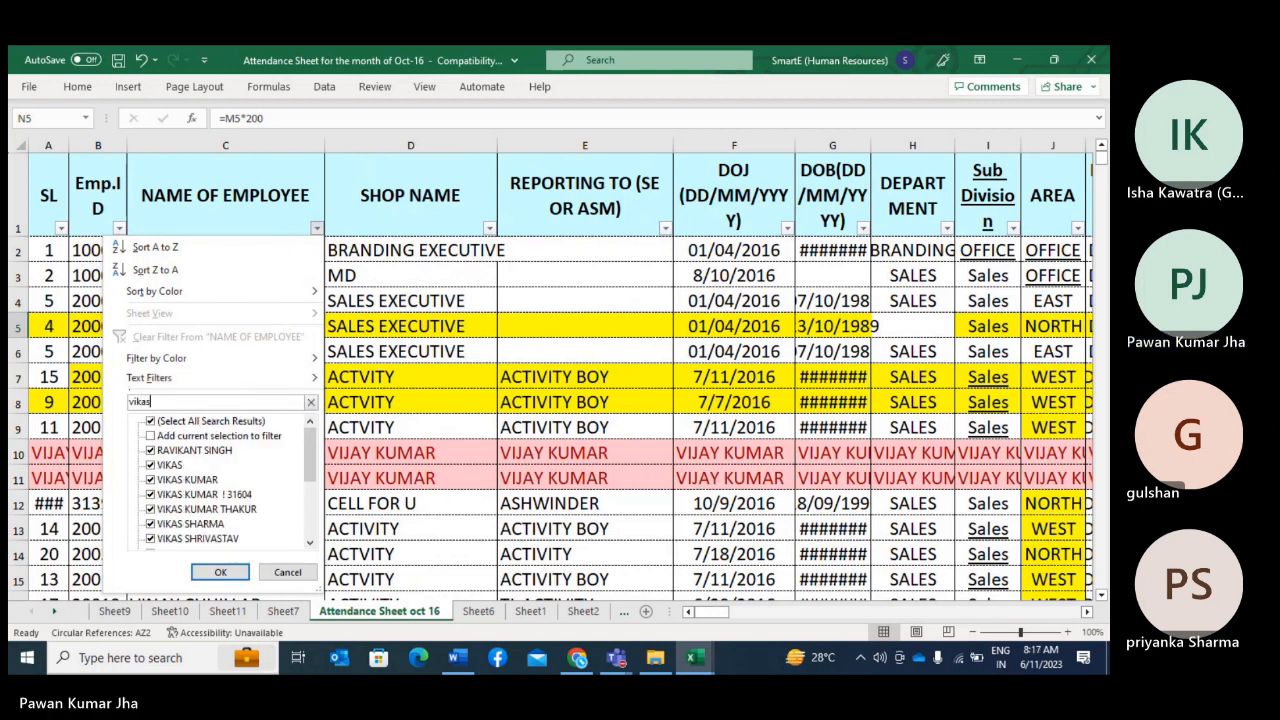
pyautogui.click(151, 421)
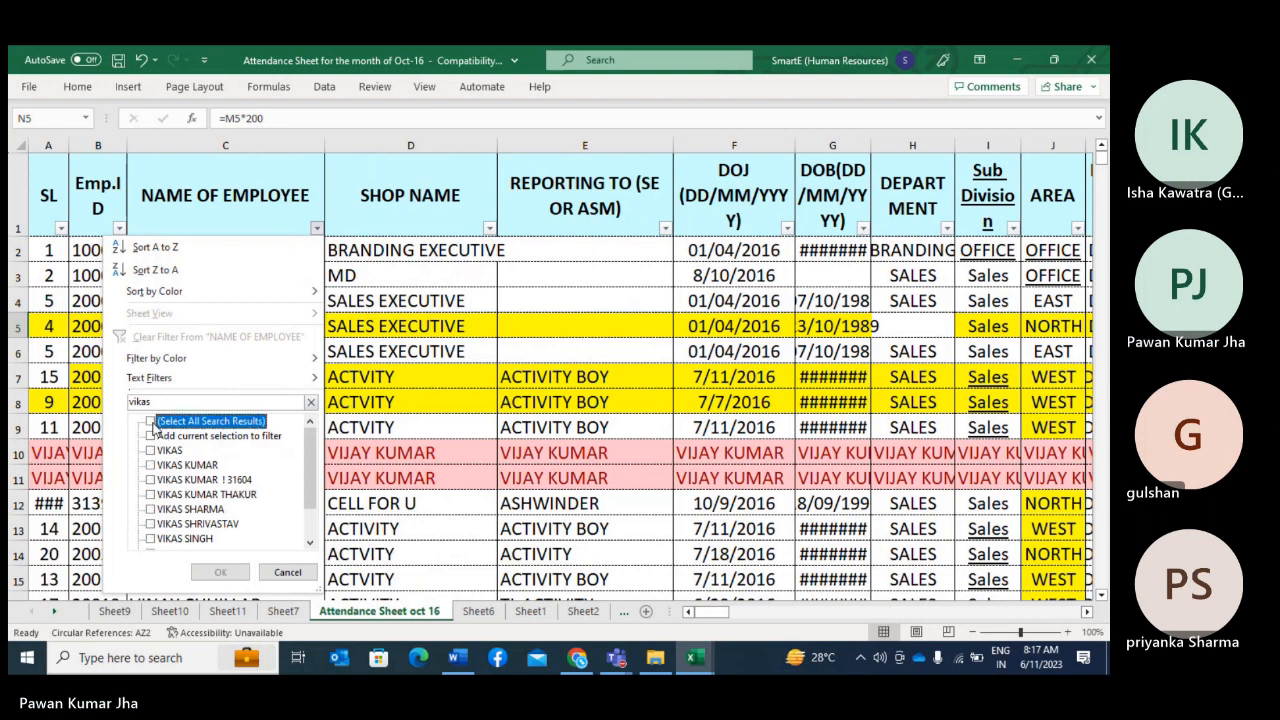
pyautogui.click(170, 509)
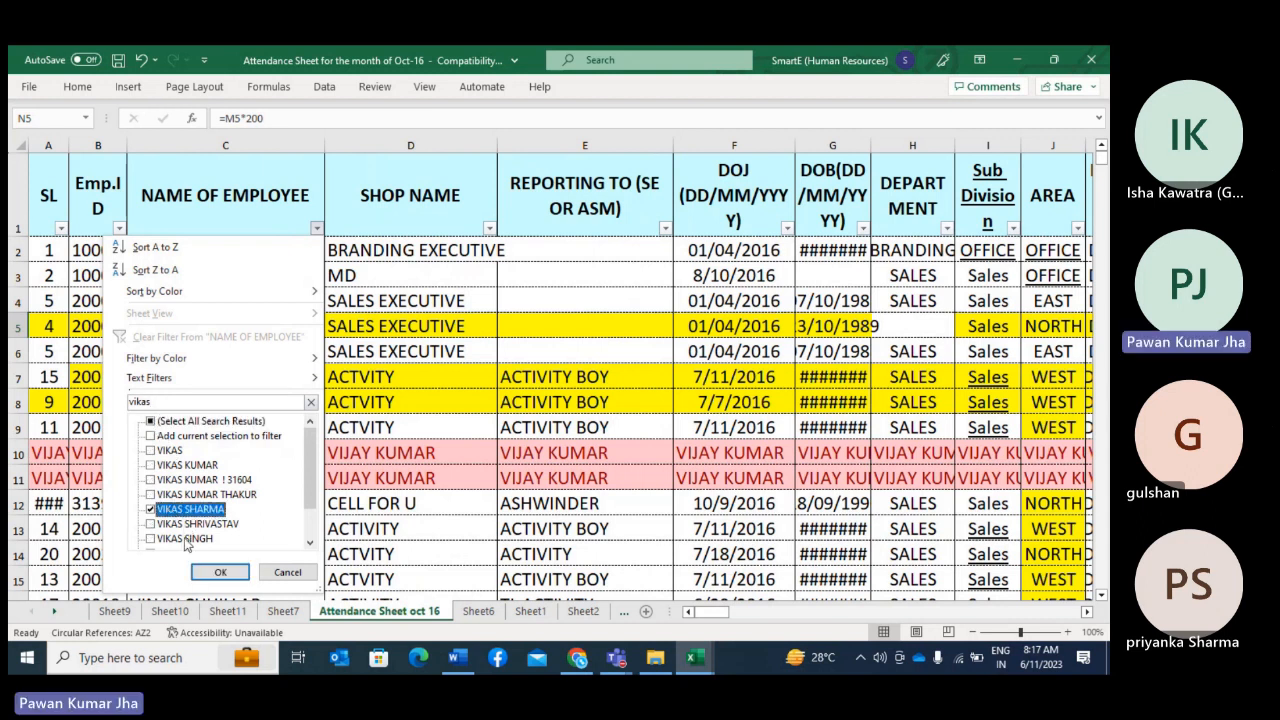
pyautogui.click(219, 573)
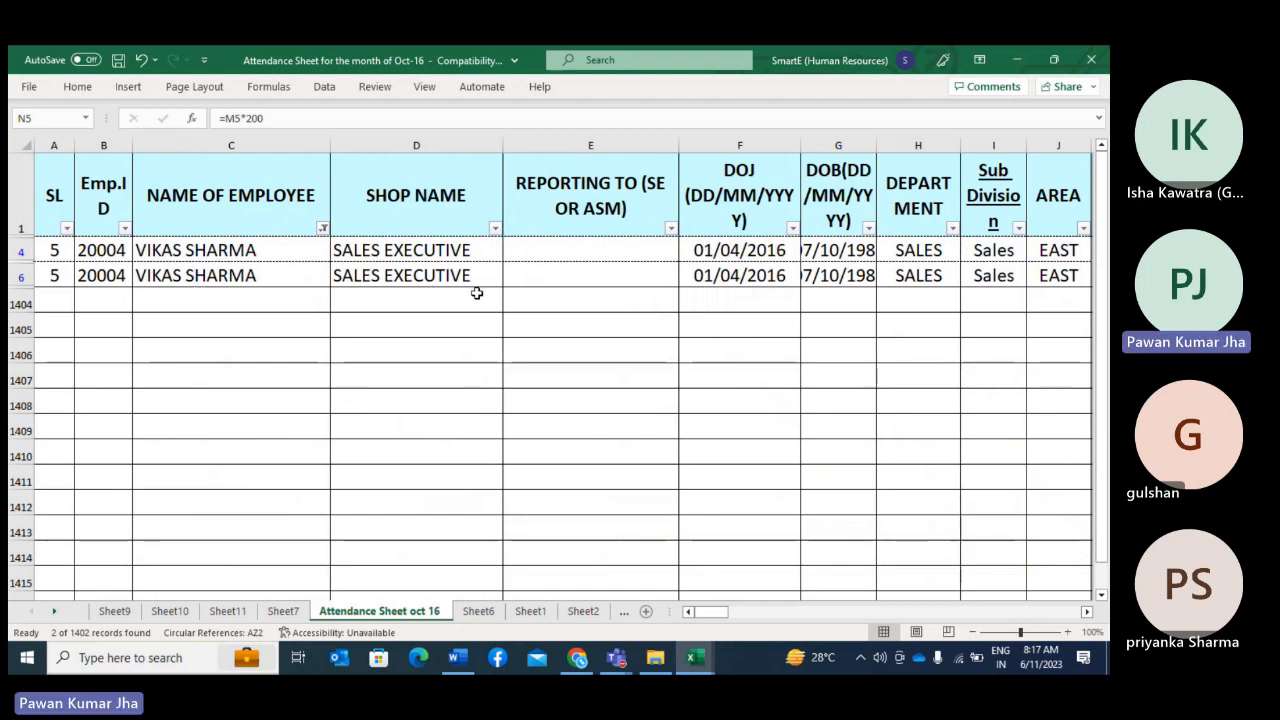
# Step: Delete the duplicate employee record in row 6 and undo that deletion
pyautogui.rightClick(21, 277)
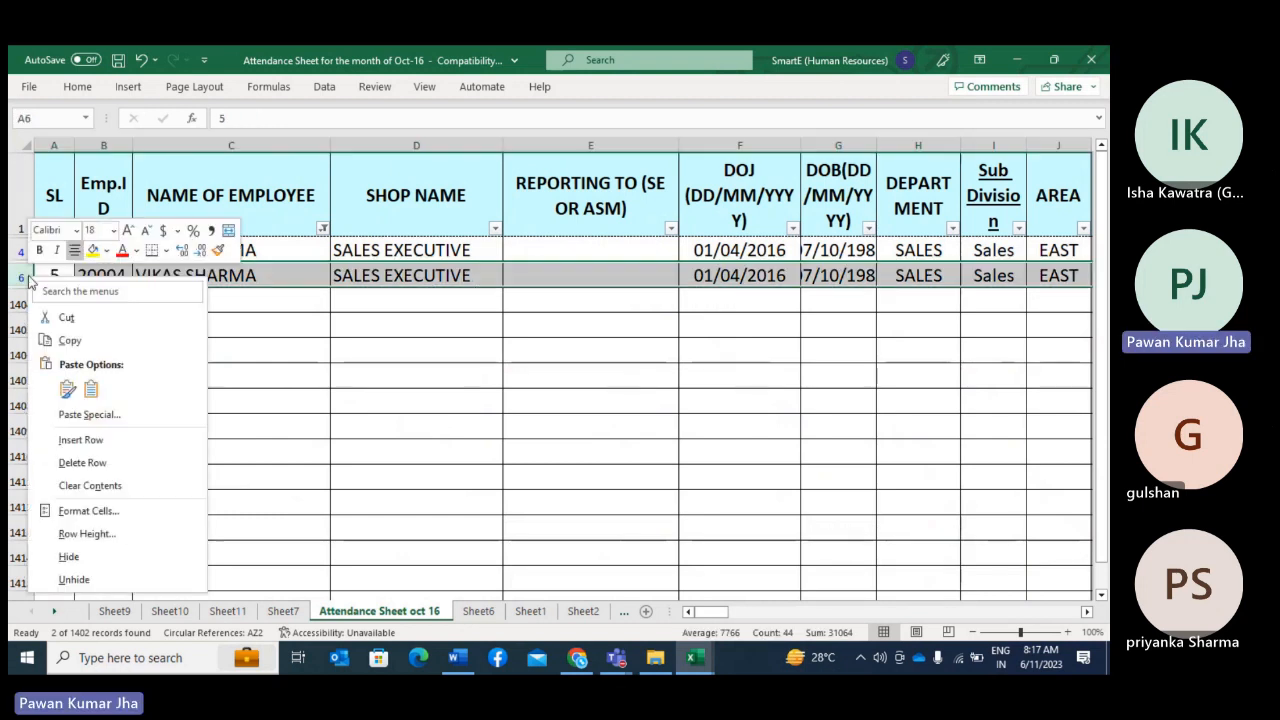
pyautogui.click(104, 461)
pyautogui.click(112, 248)
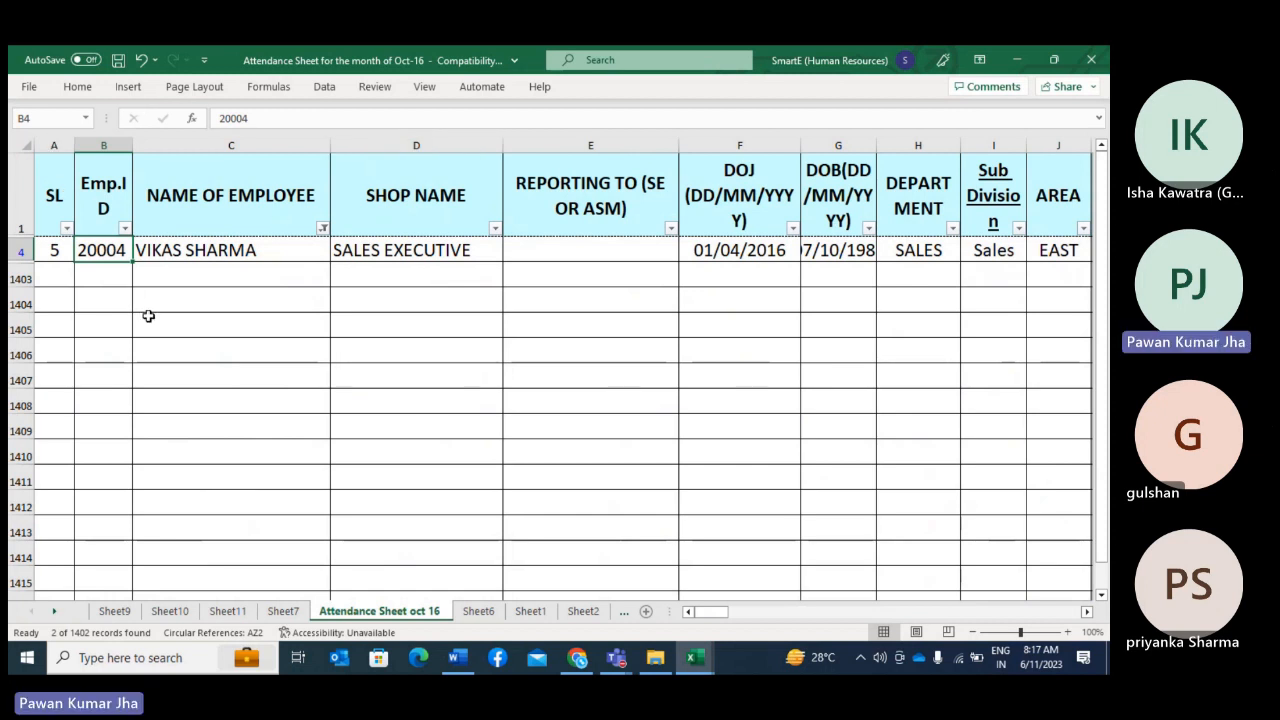
pyautogui.hotkey('ctrl', 'z')
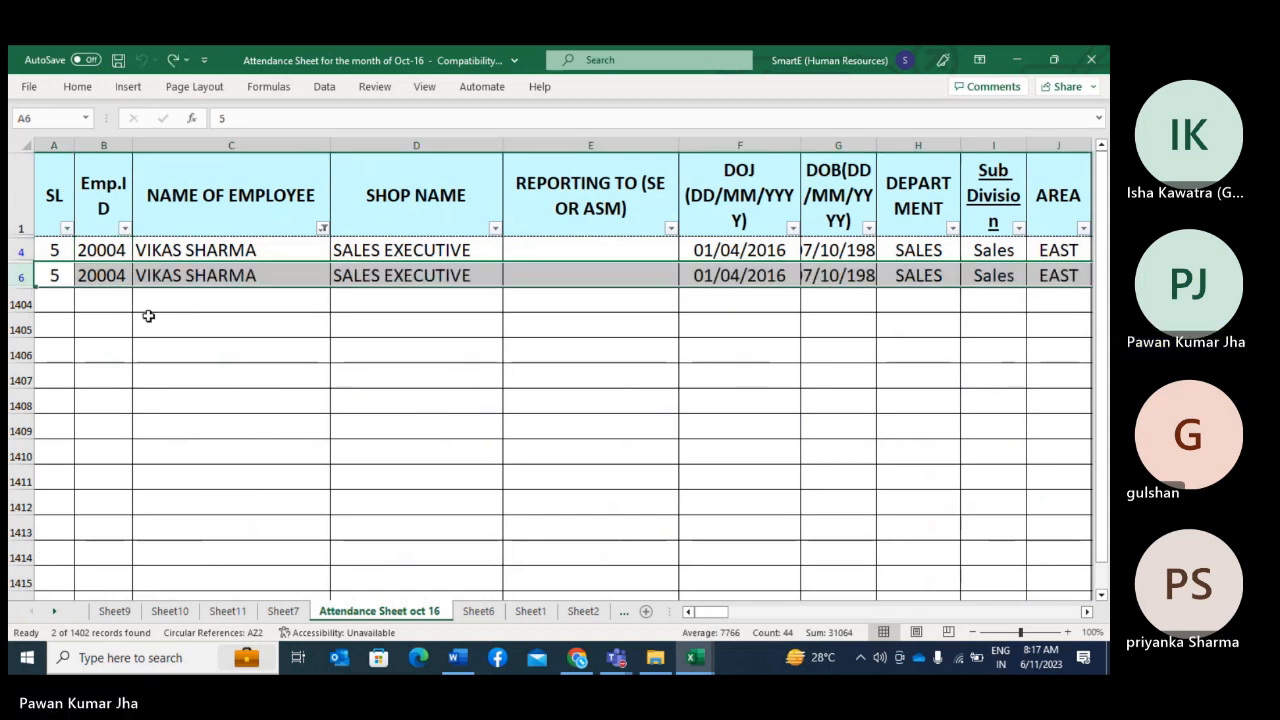
# Step: Reselect all names in the NAME OF EMPLOYEE filter to show every record
pyautogui.click(322, 228)
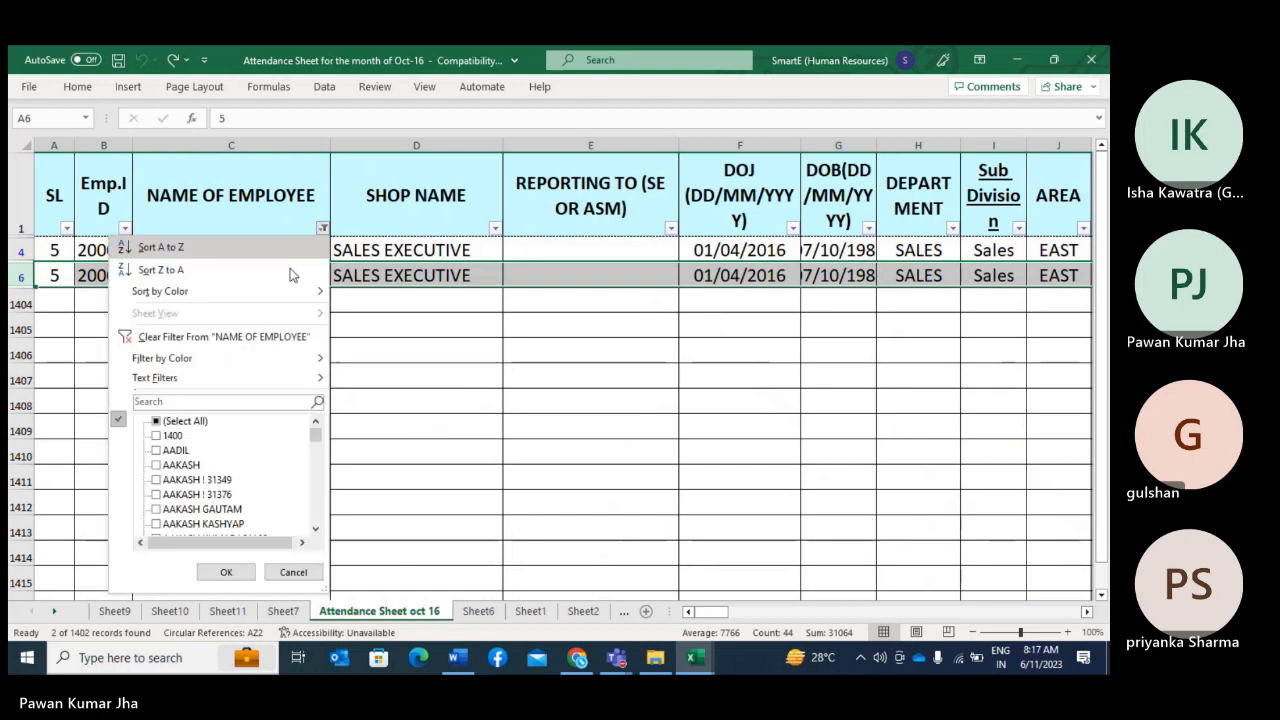
pyautogui.click(185, 421)
pyautogui.click(224, 572)
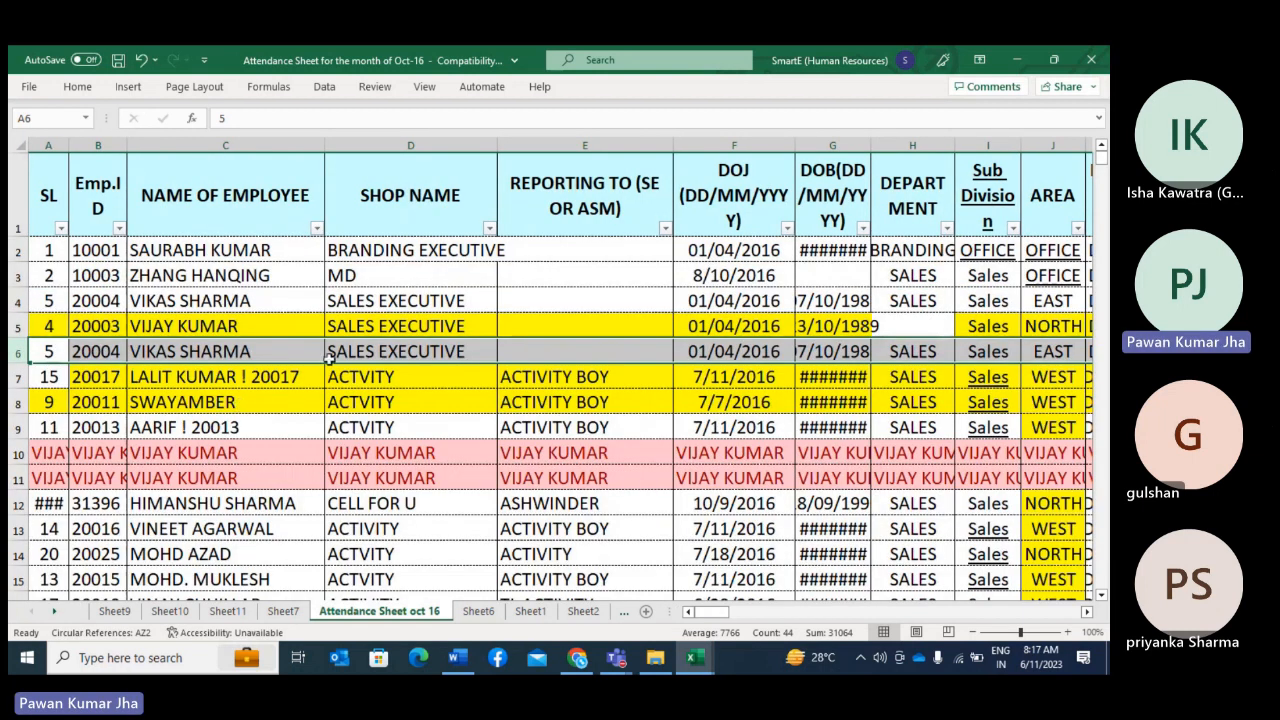
# Step: Browse down the employee records, checking the ID, name, shop, reporting manager and date columns
pyautogui.scroll(-18, 328, 357)
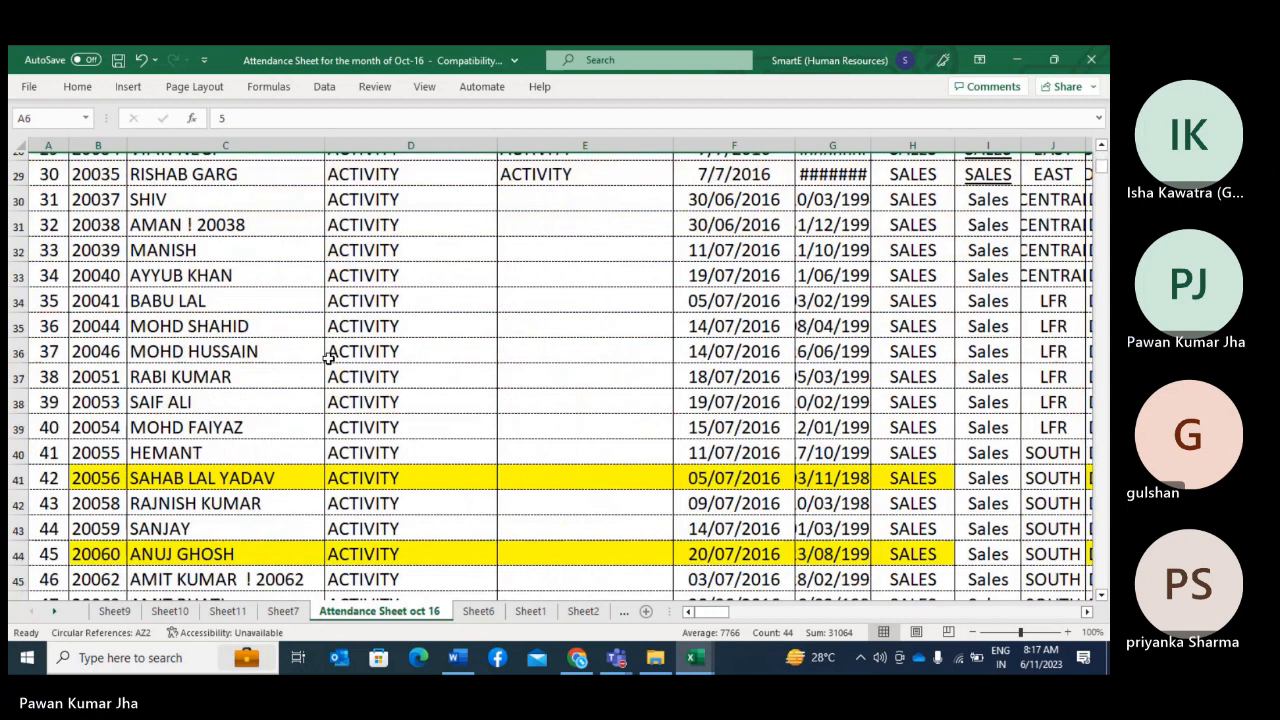
pyautogui.scroll(-19, 328, 357)
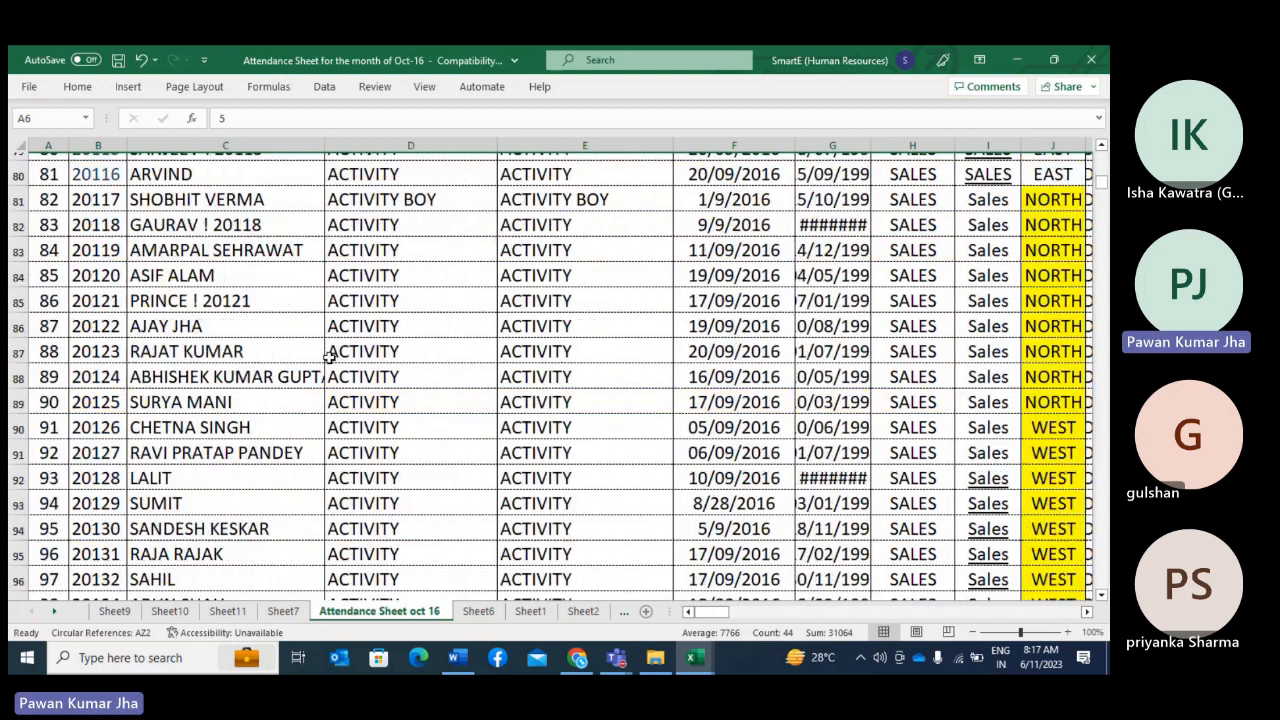
pyautogui.scroll(-14, 328, 357)
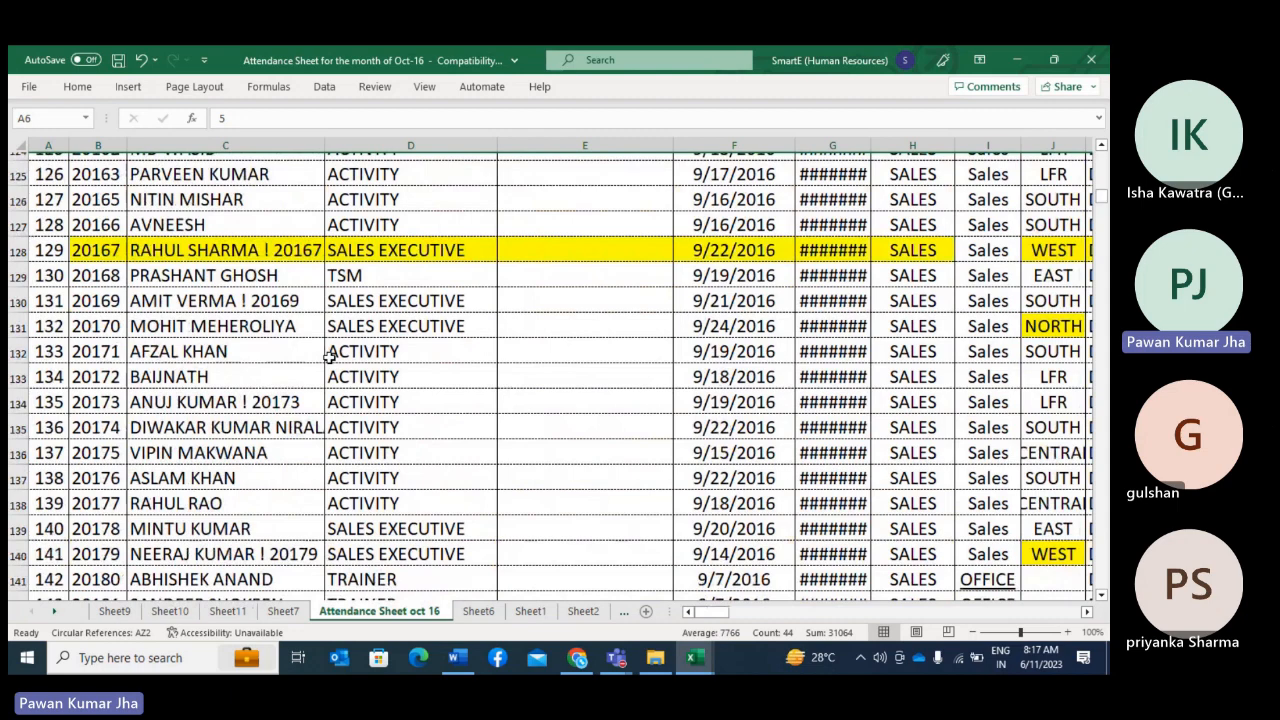
pyautogui.scroll(-20, 328, 357)
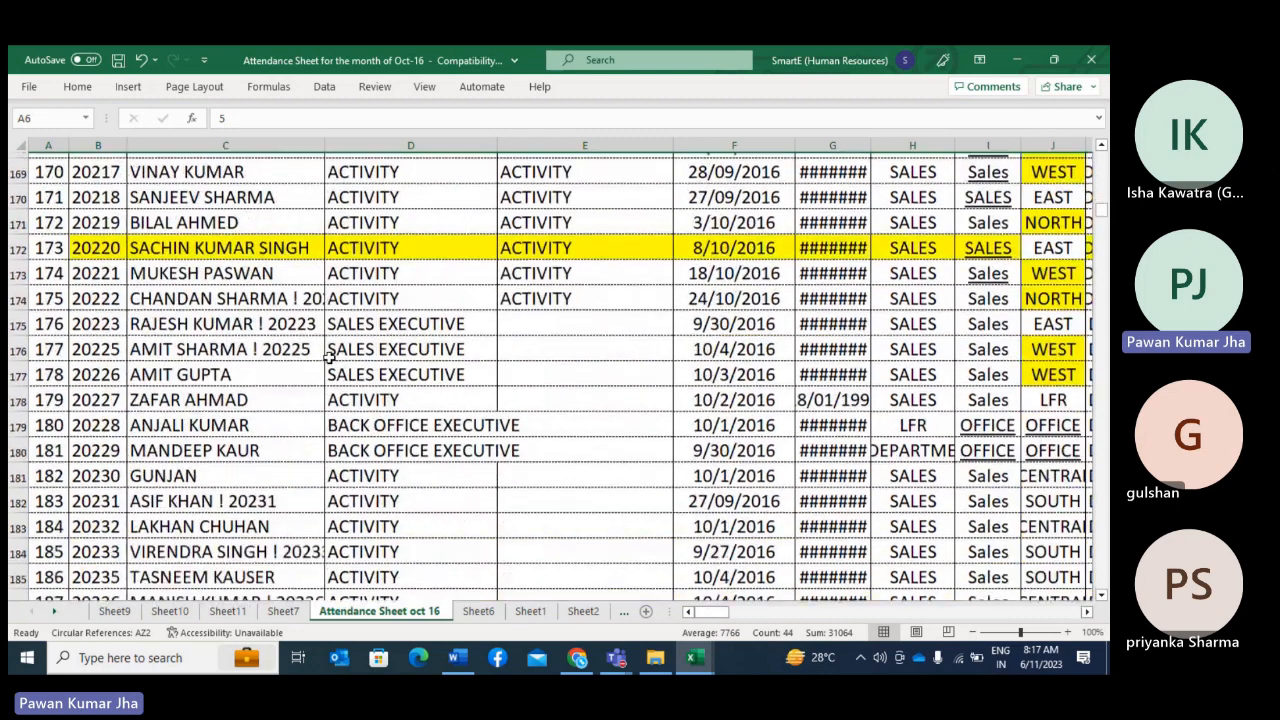
pyautogui.scroll(-17, 330, 357)
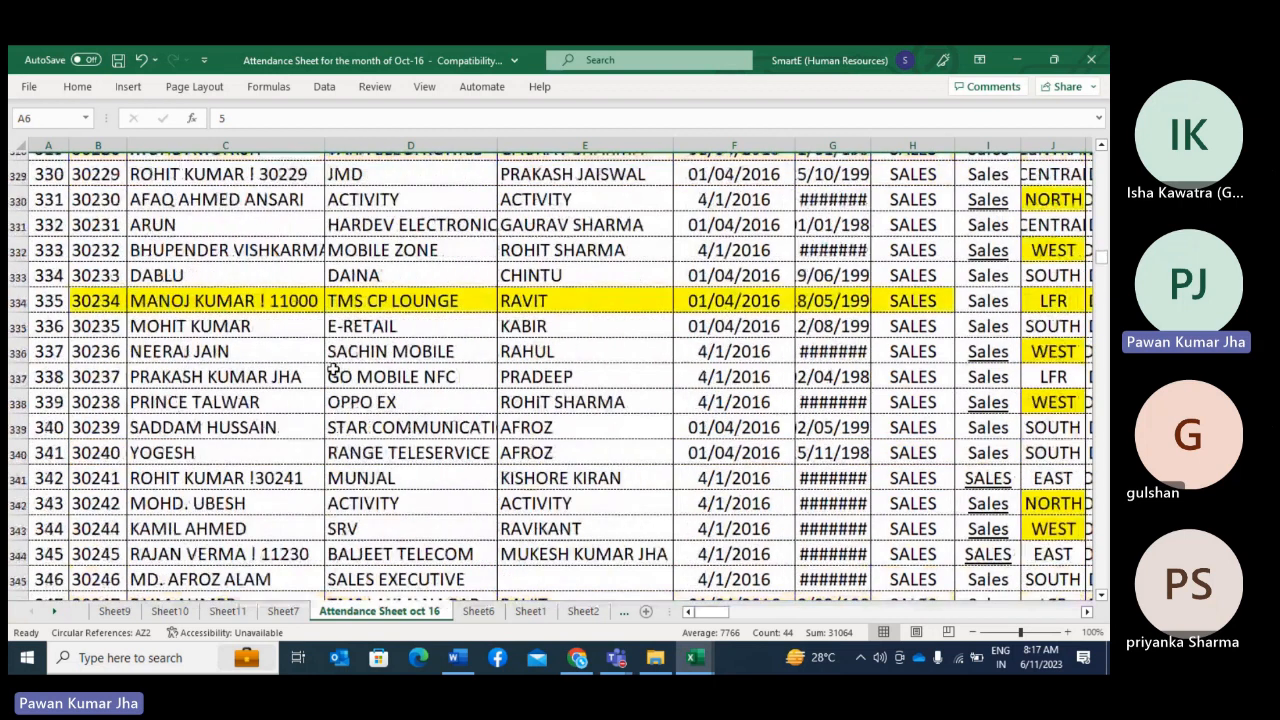
pyautogui.scroll(-7, 333, 368)
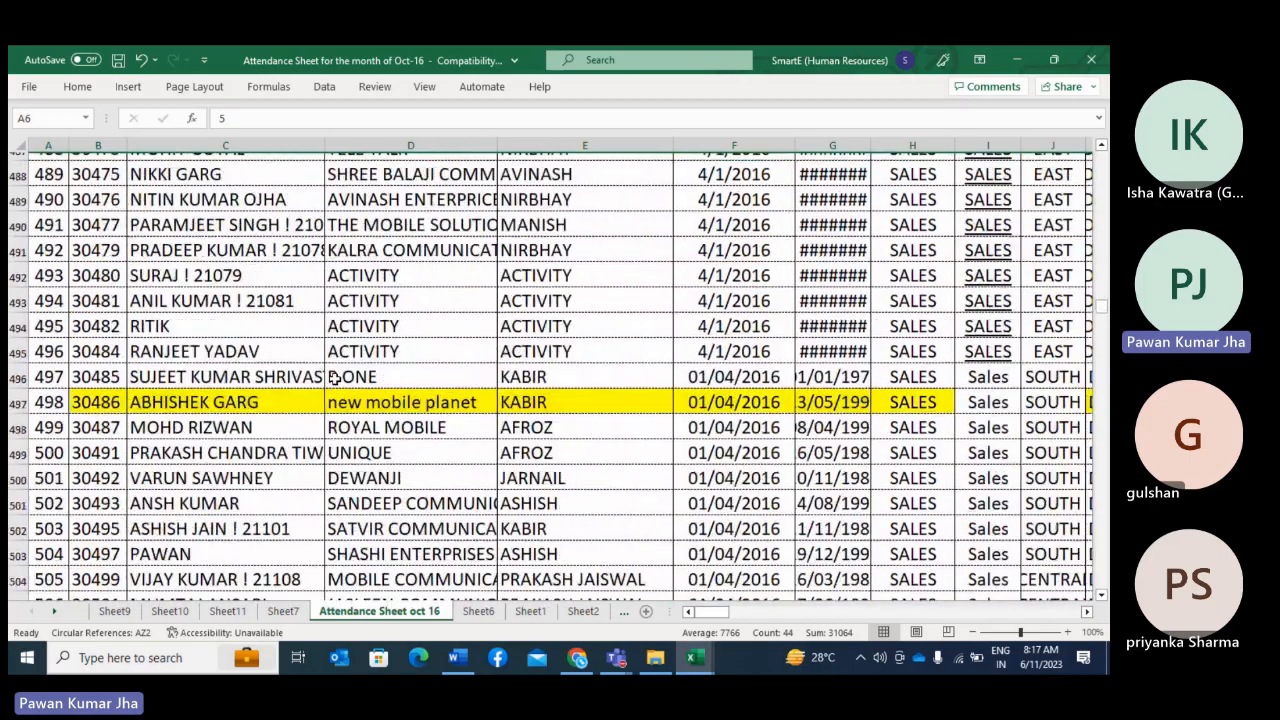
pyautogui.scroll(-9, 336, 377)
pyautogui.scroll(-6, 335, 377)
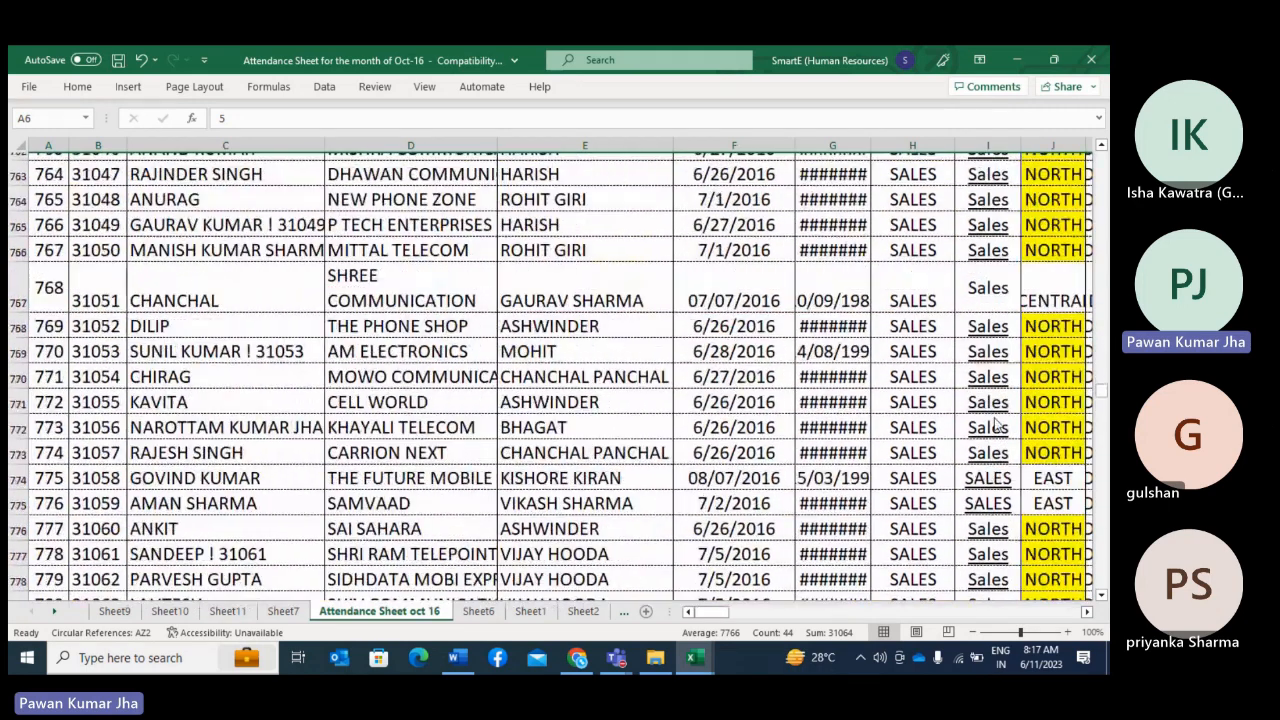
# Step: Clear the contents of the whole of row 1395 near the end of the employee list
pyautogui.moveTo(1103, 395); pyautogui.dragTo(1104, 616)
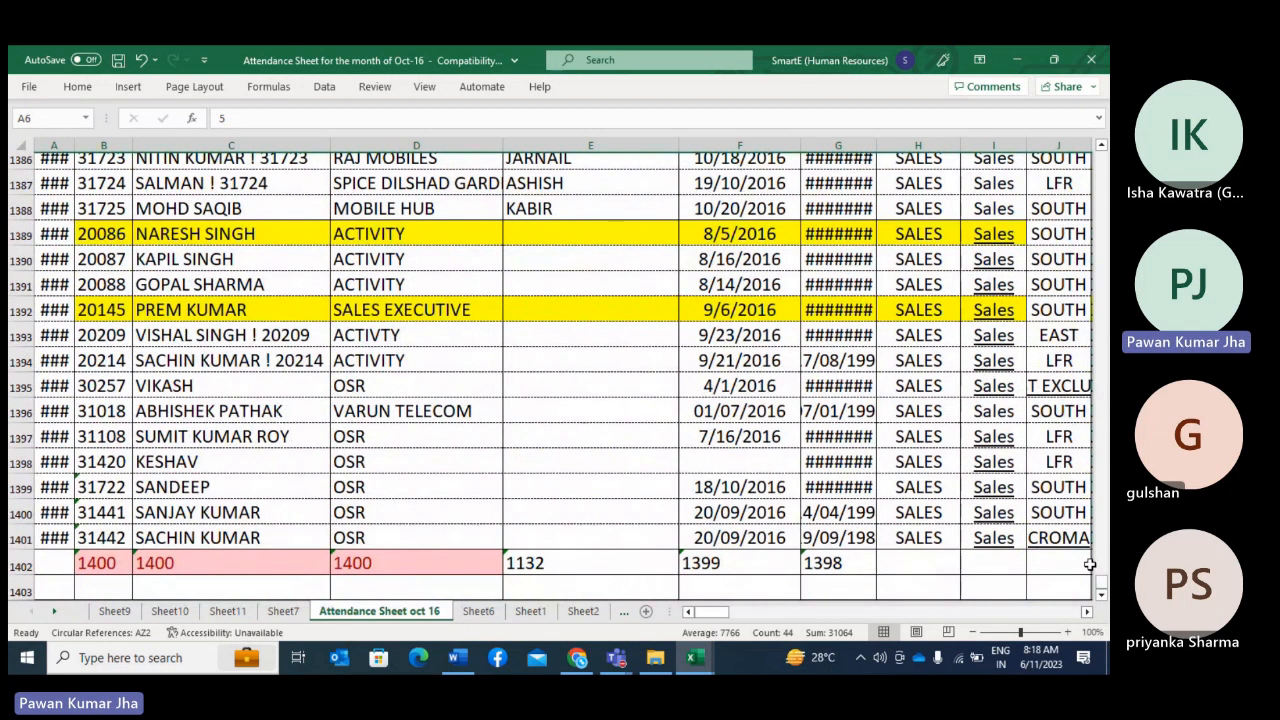
pyautogui.click(16, 386)
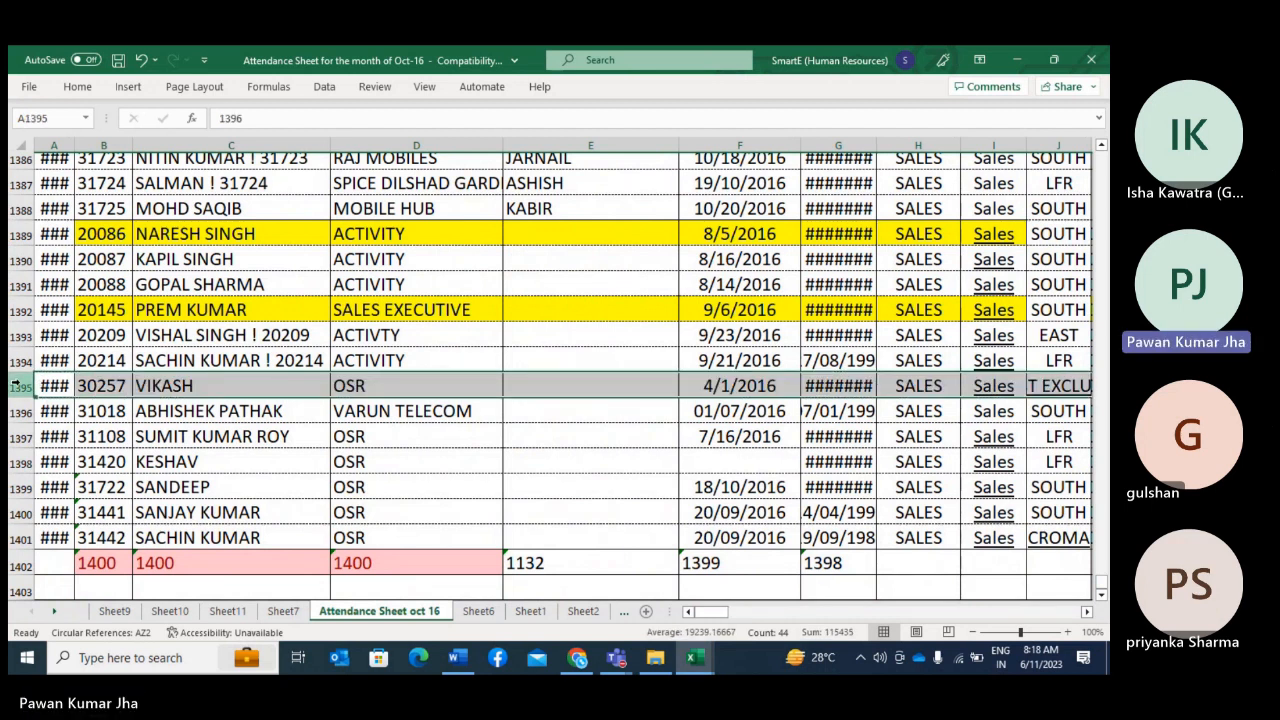
pyautogui.press('Delete')
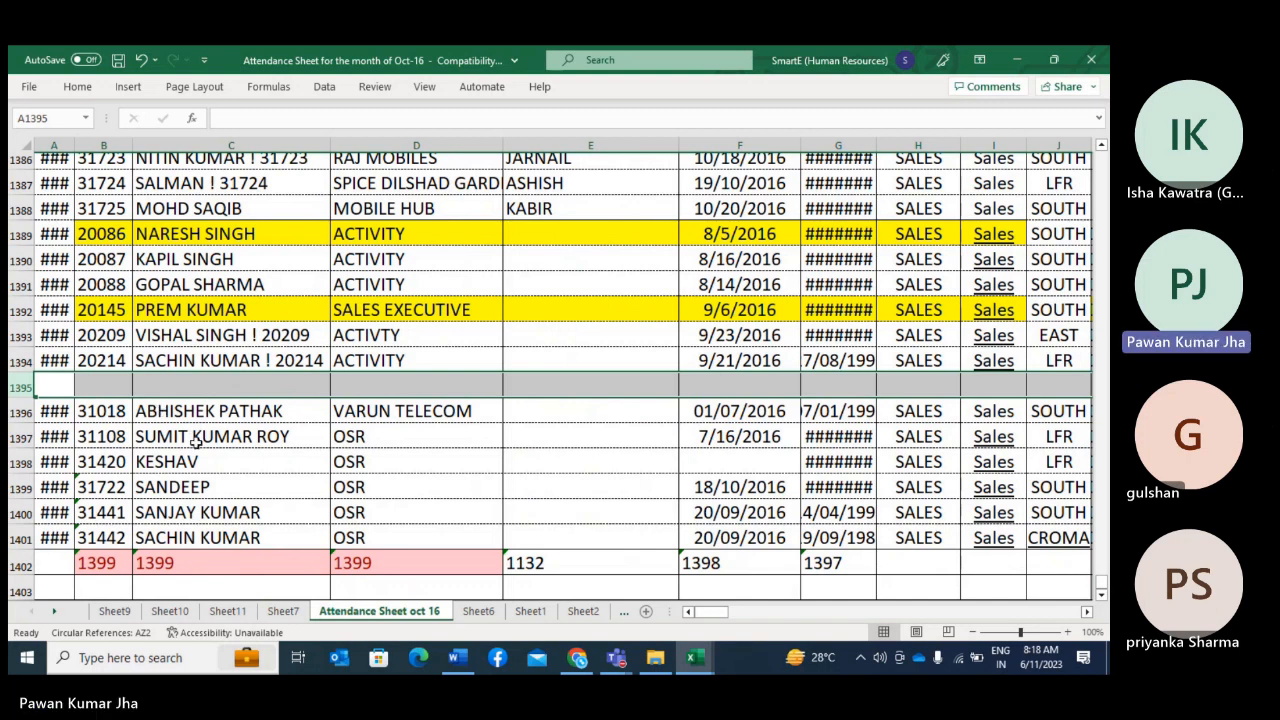
# Step: Return to the start of the attendance sheet and remove the filters from the header row
pyautogui.scroll(1, 196, 443)
pyautogui.scroll(20, 196, 443)
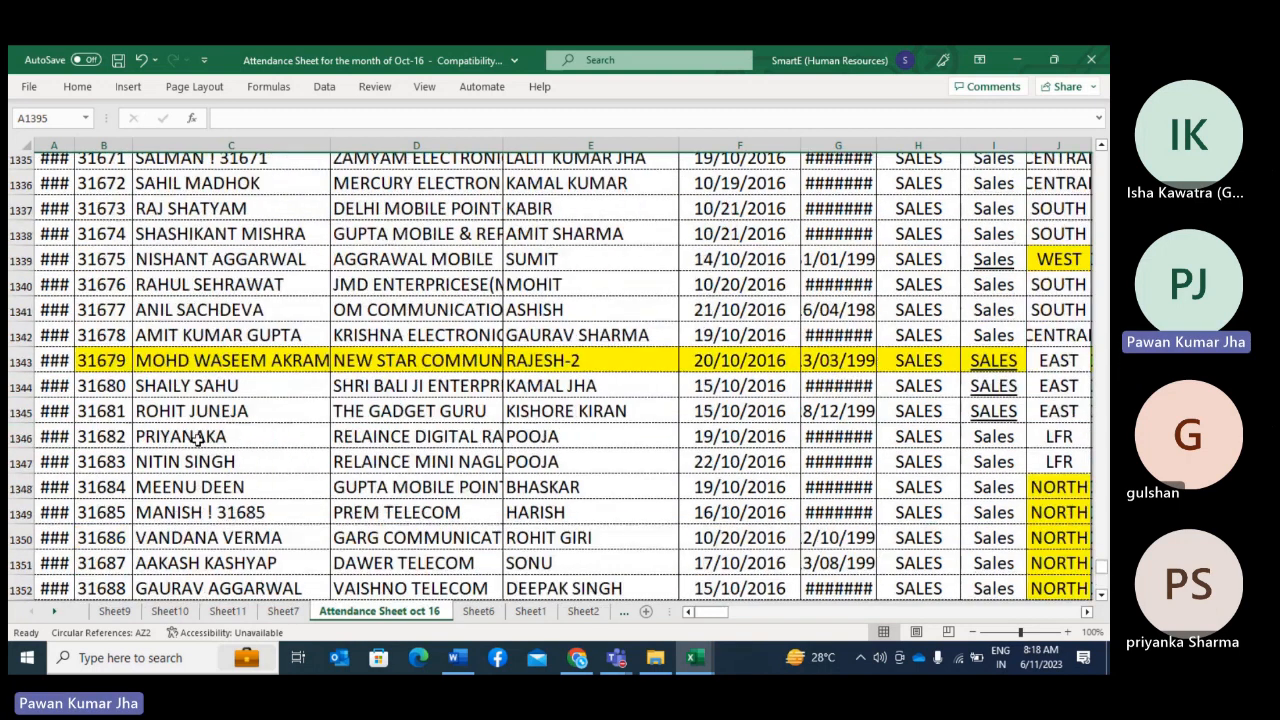
pyautogui.scroll(20, 197, 437)
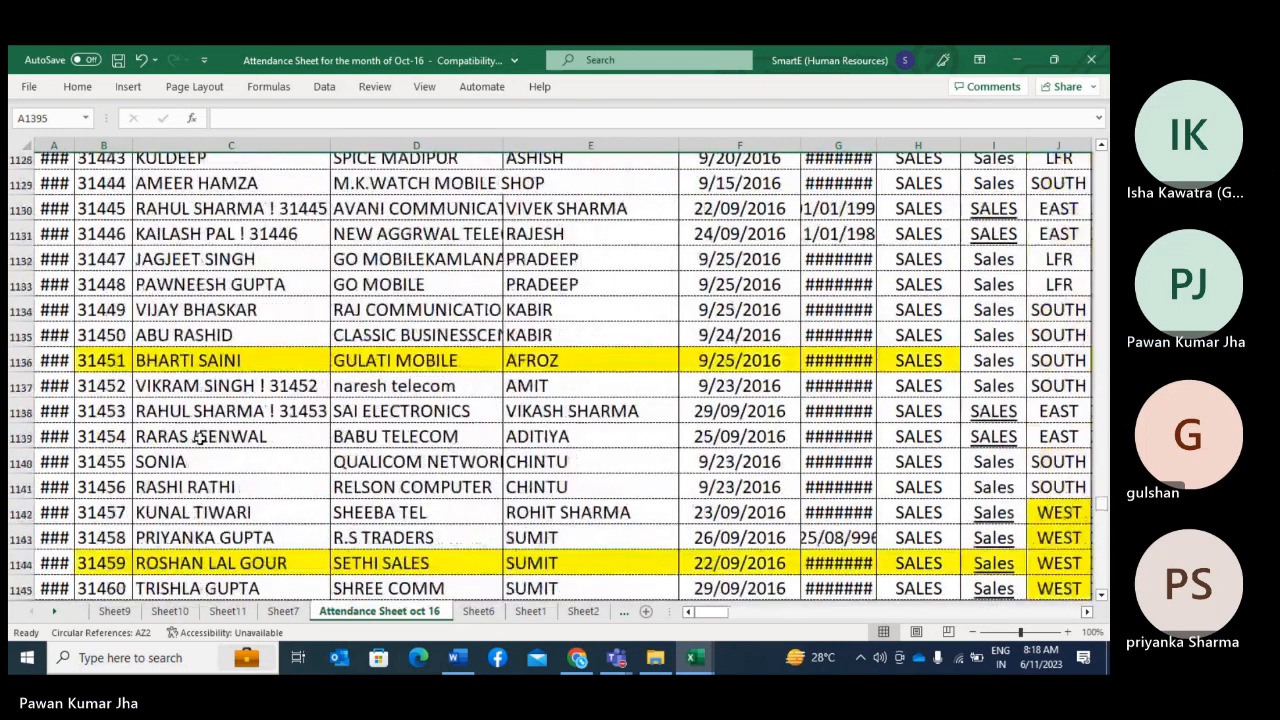
pyautogui.moveTo(1102, 505); pyautogui.dragTo(1101, 155)
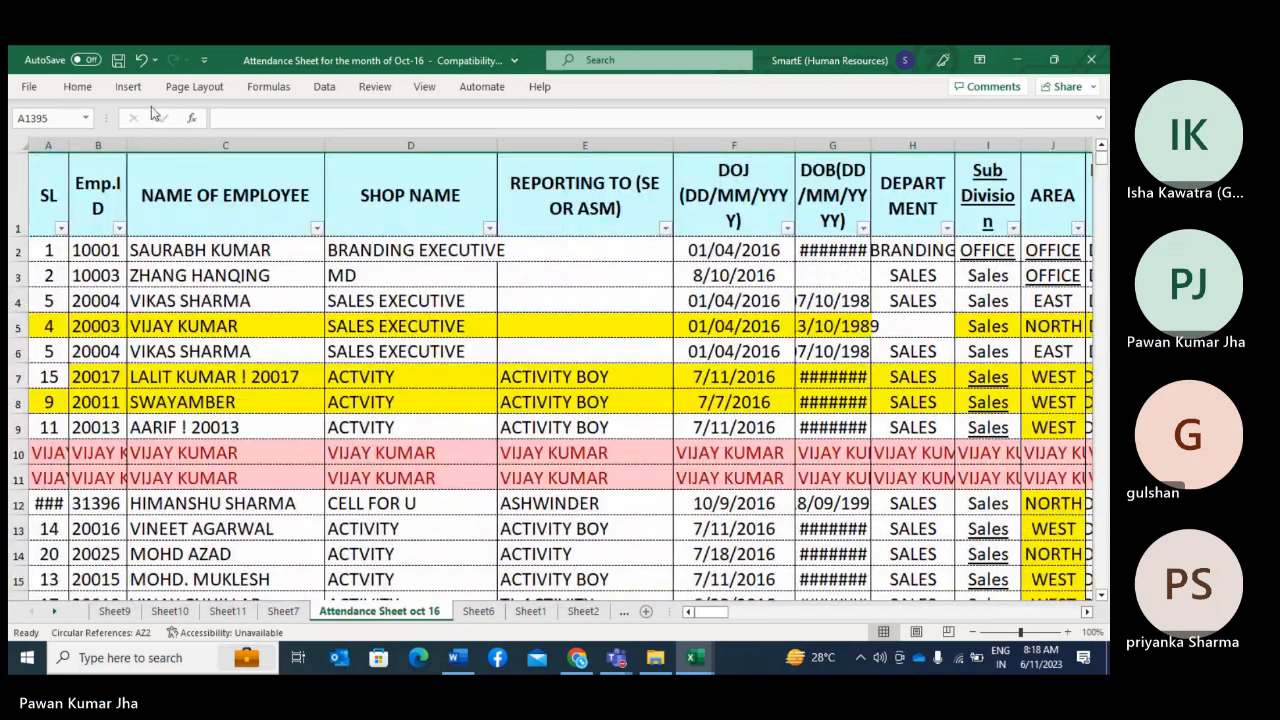
pyautogui.click(77, 88)
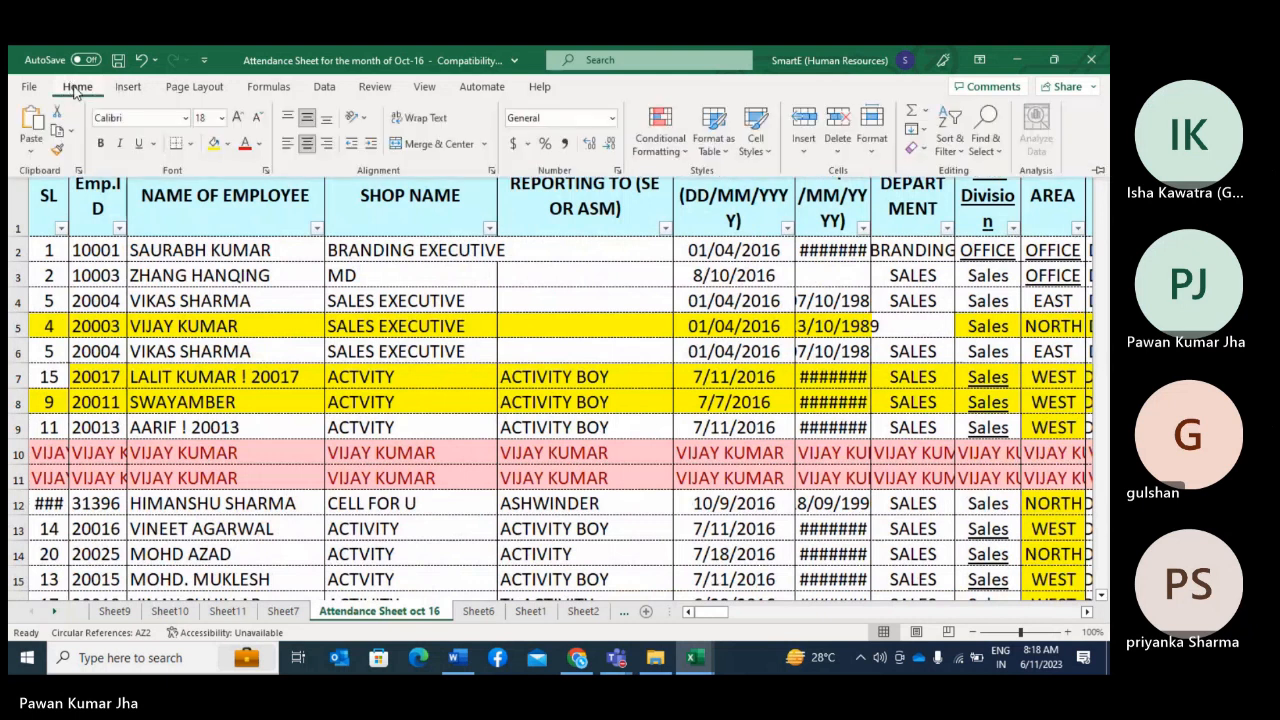
pyautogui.click(325, 88)
pyautogui.click(677, 148)
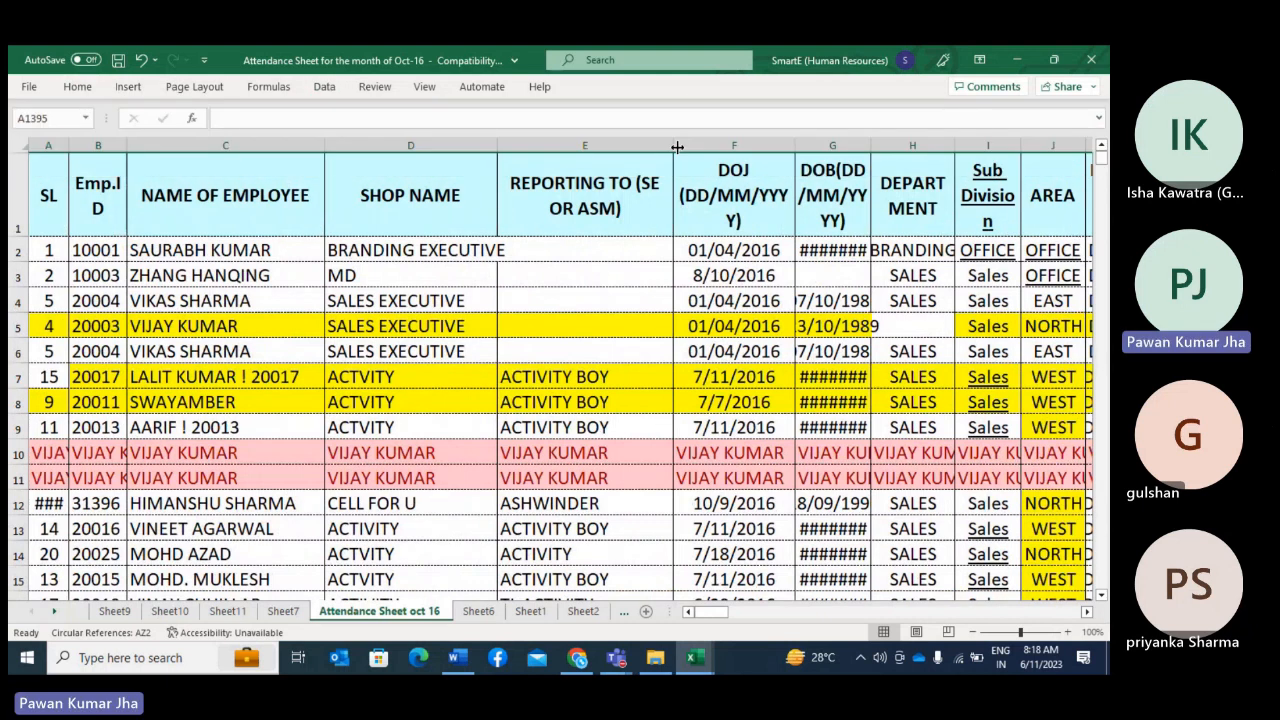
# Step: Select the whole header row 1 and apply filters to it
pyautogui.click(18, 193)
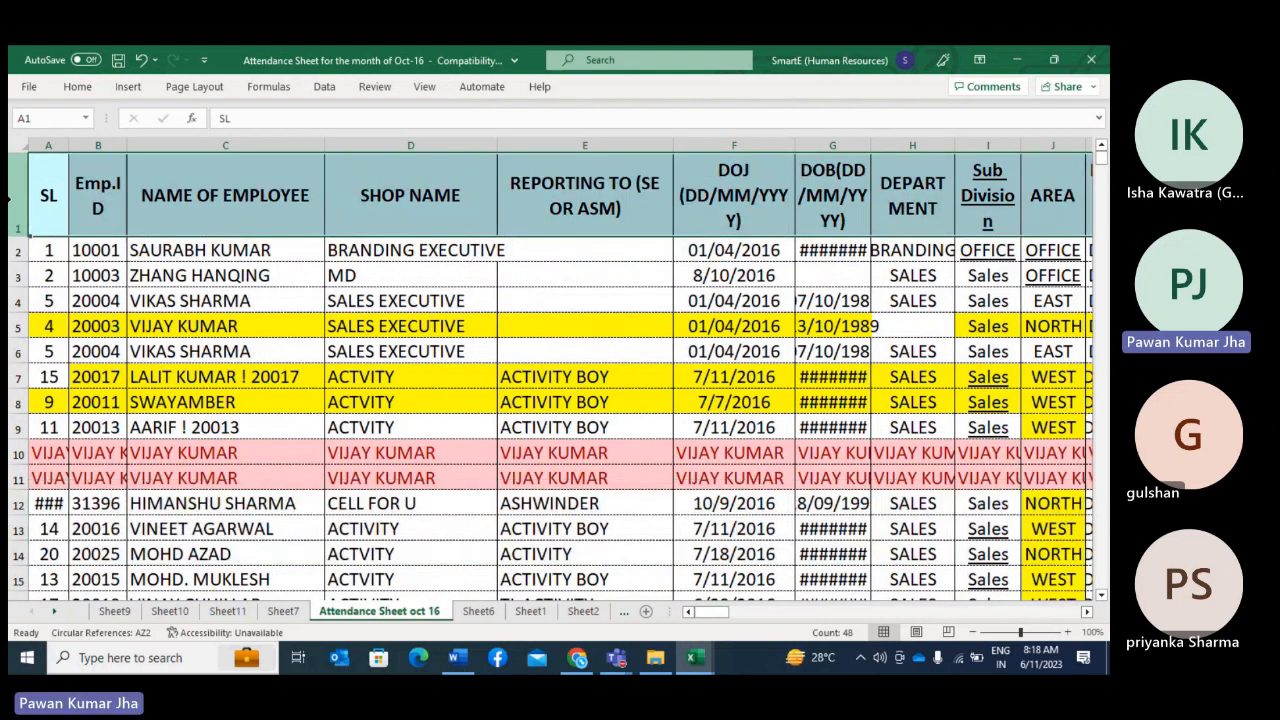
pyautogui.click(324, 87)
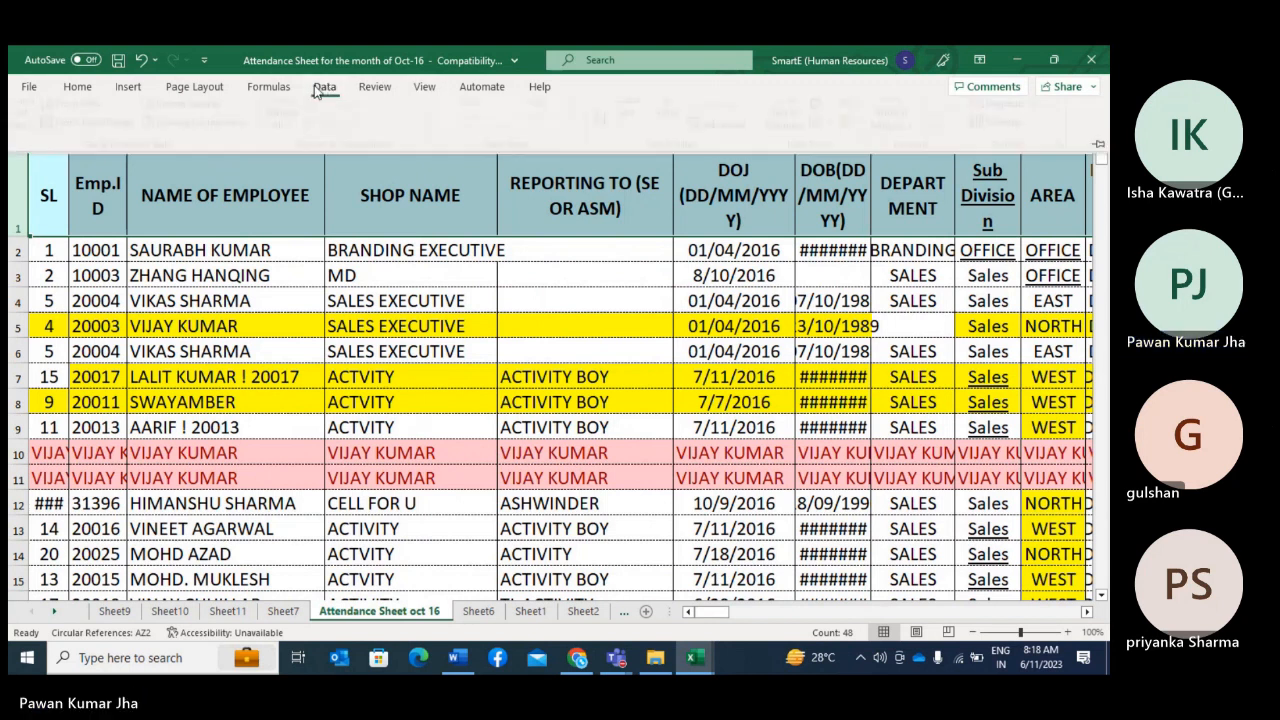
pyautogui.click(672, 133)
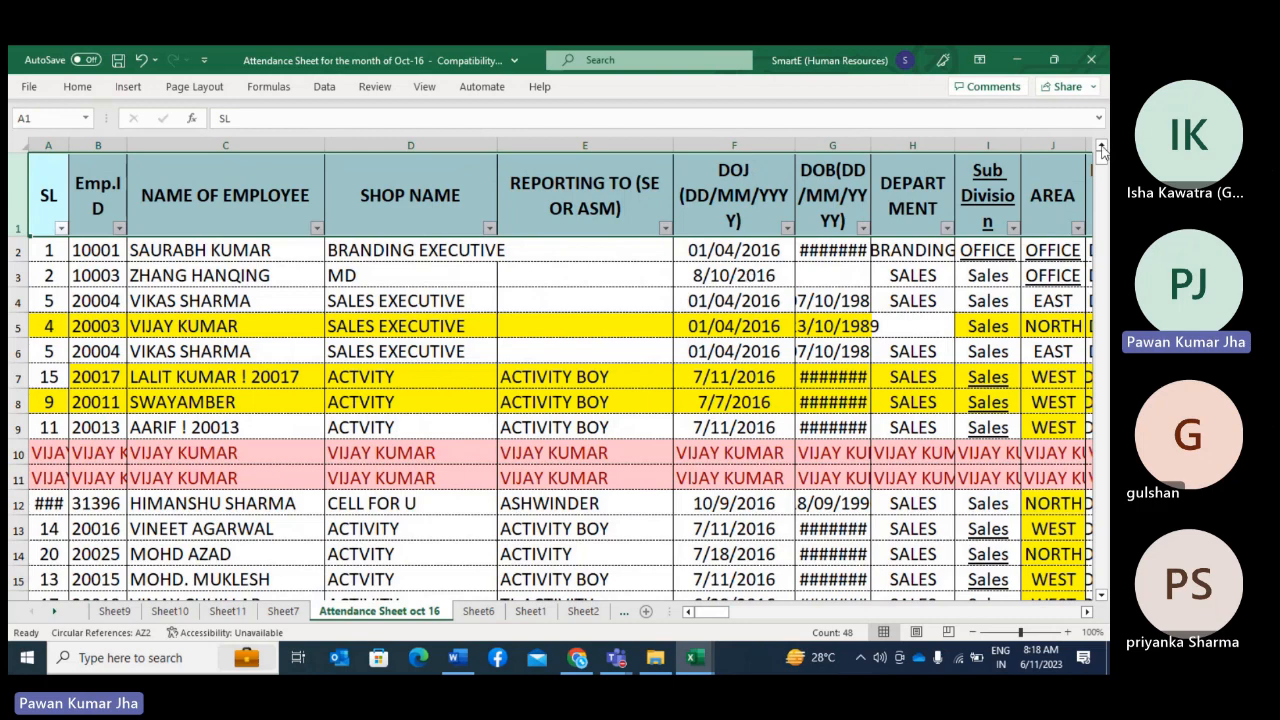
pyautogui.moveTo(1104, 160); pyautogui.dragTo(1101, 580)
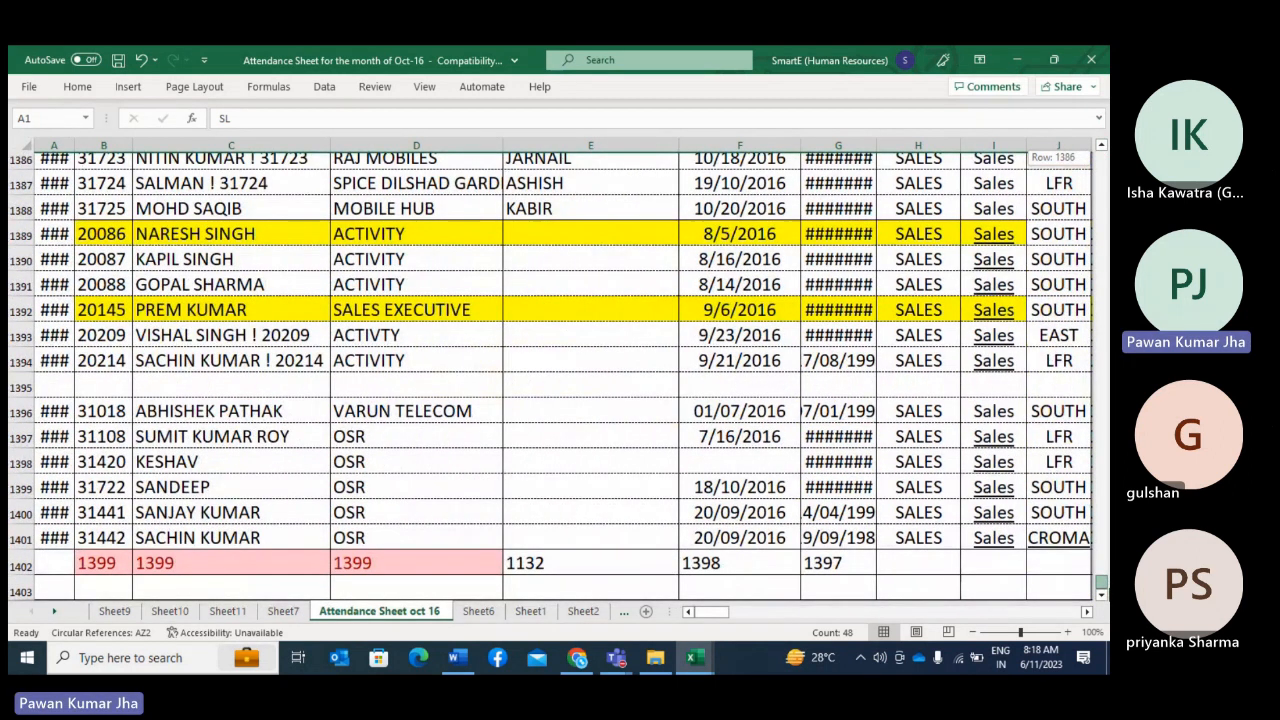
pyautogui.moveTo(1101, 580); pyautogui.dragTo(1101, 157)
# Step: Search the NAME OF EMPLOYEE filter for an employee's first name, clear the search and close the filter with all names selected
pyautogui.click(316, 228)
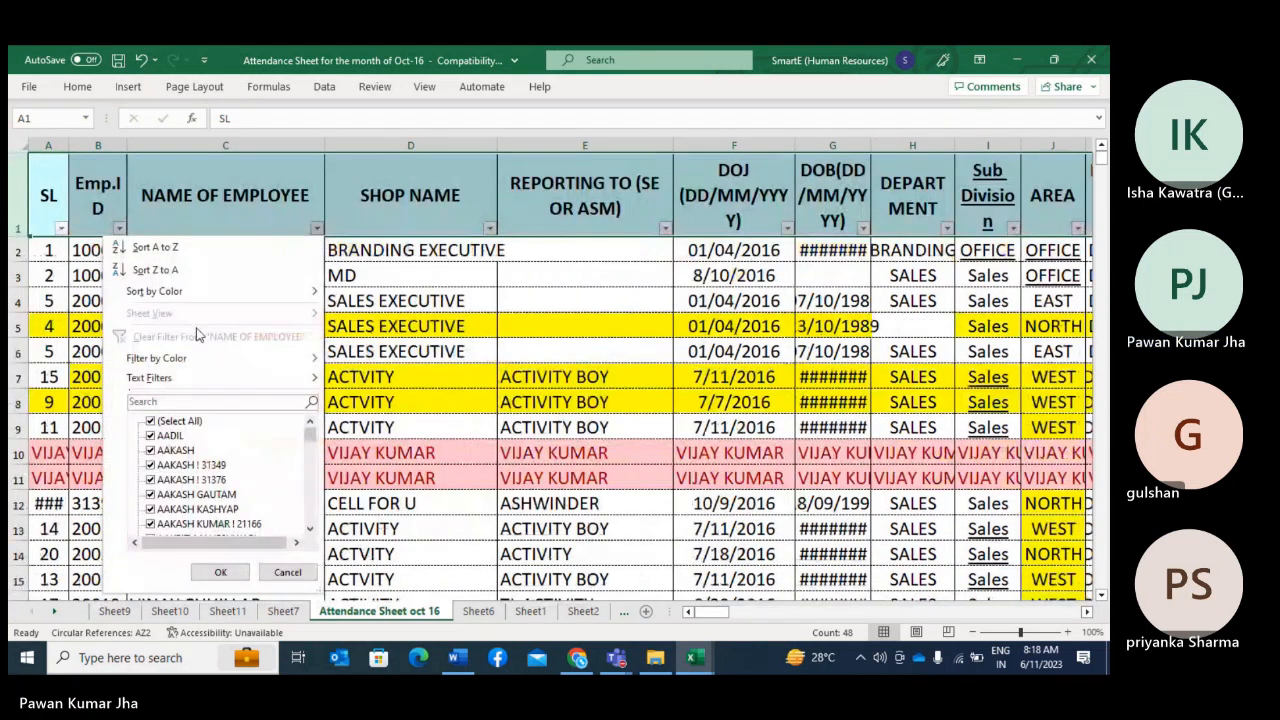
pyautogui.click(158, 400)
pyautogui.write('s')
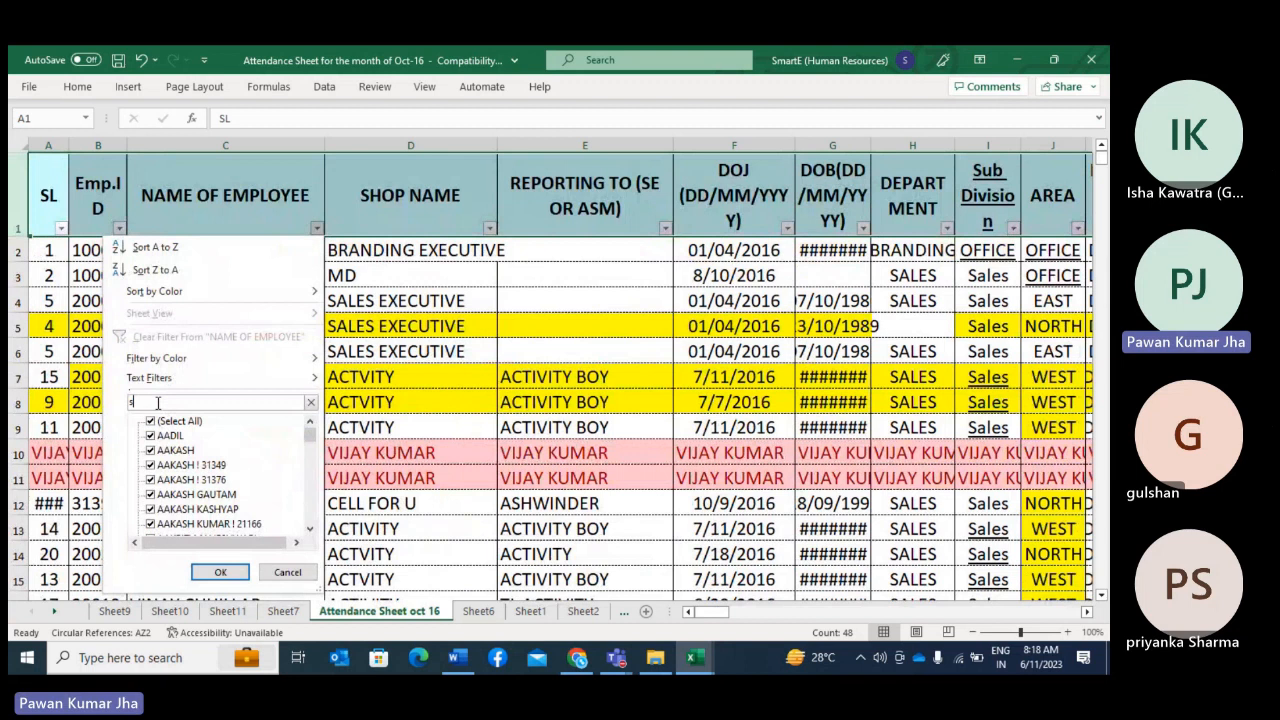
pyautogui.write('umit')
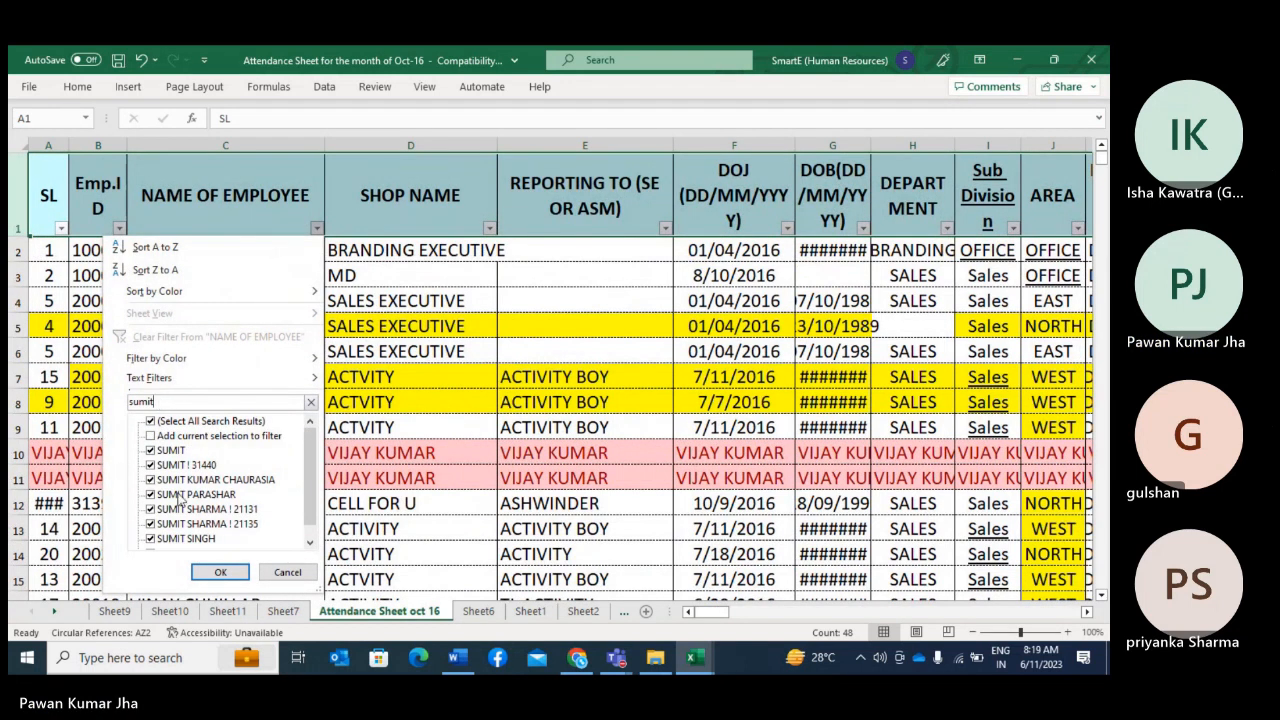
pyautogui.scroll(-1, 184, 500)
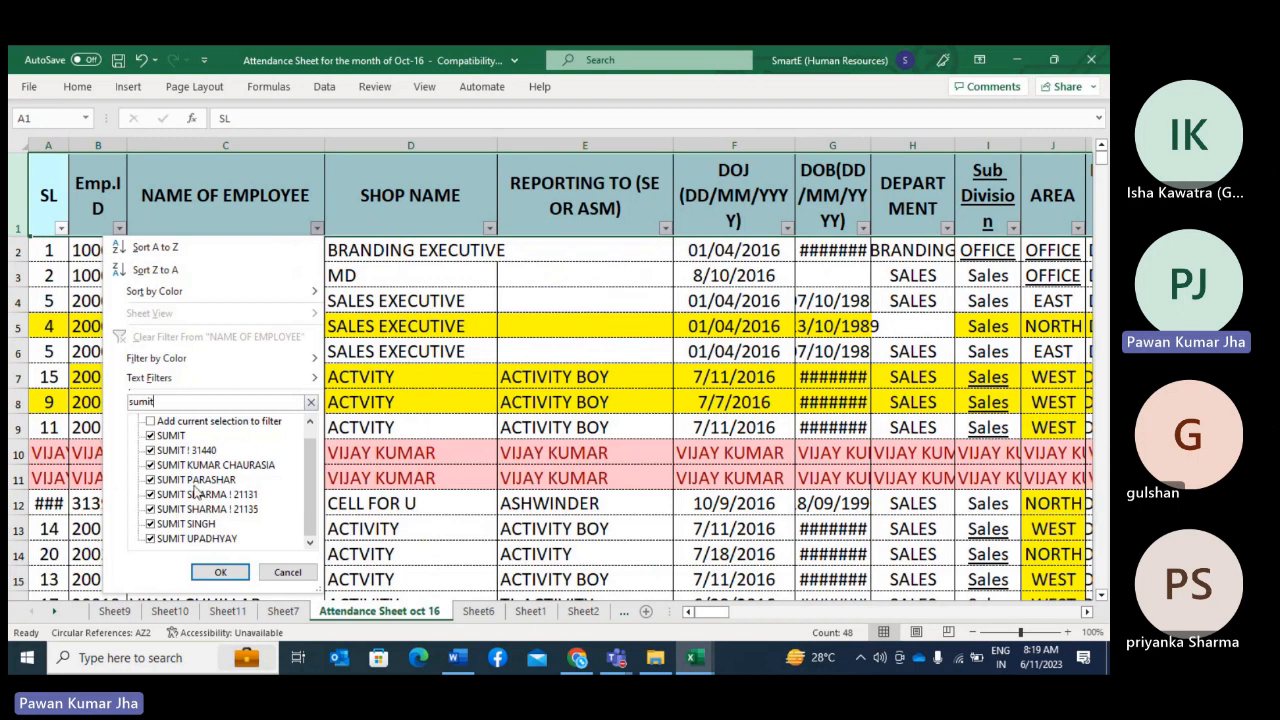
pyautogui.click(313, 403)
pyautogui.scroll(-5, 187, 481)
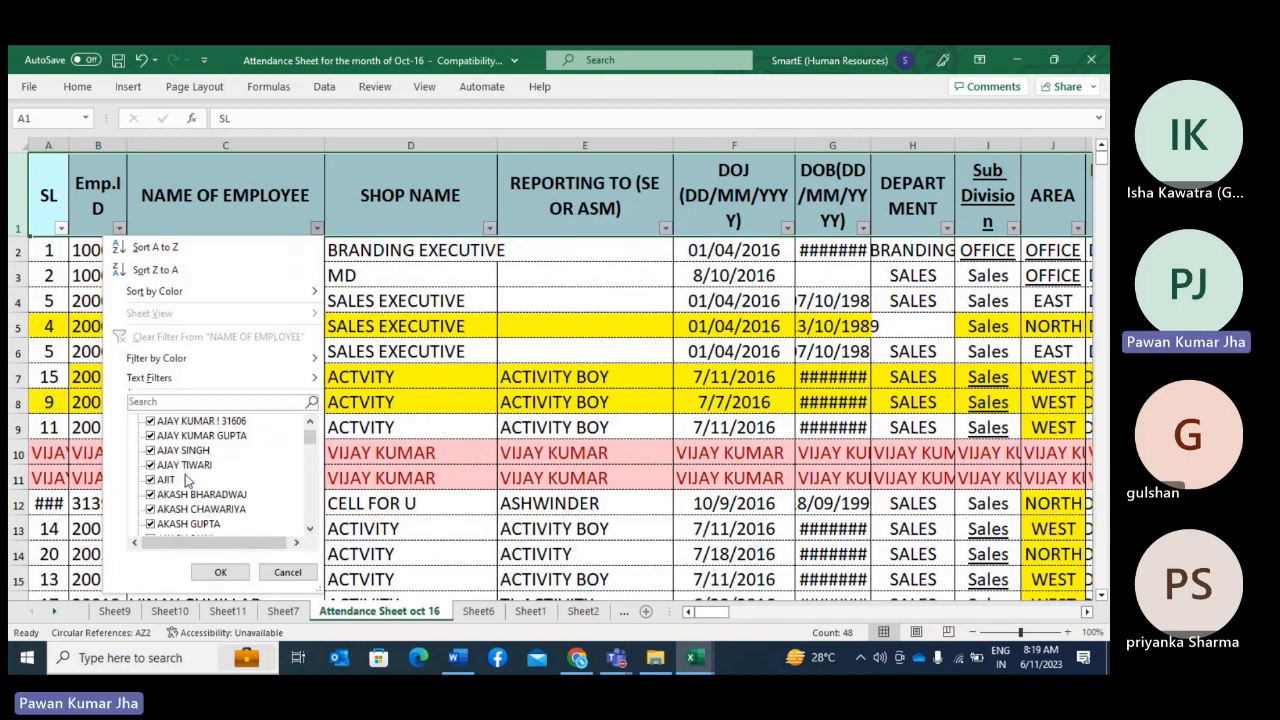
pyautogui.click(220, 572)
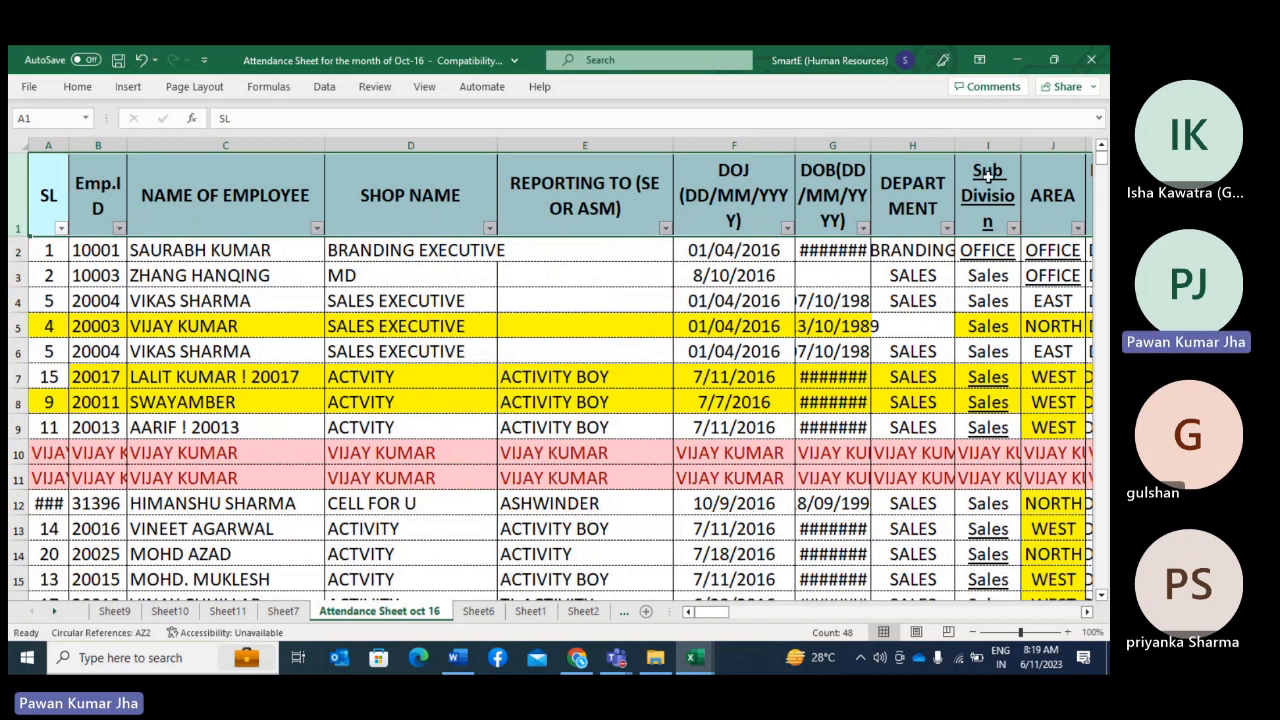
# Step: Delete the blank row 1395 near the end of the employee list
pyautogui.moveTo(1104, 170); pyautogui.dragTo(1101, 576)
pyautogui.scroll(-13, 127, 384)
pyautogui.scroll(4, 141, 380)
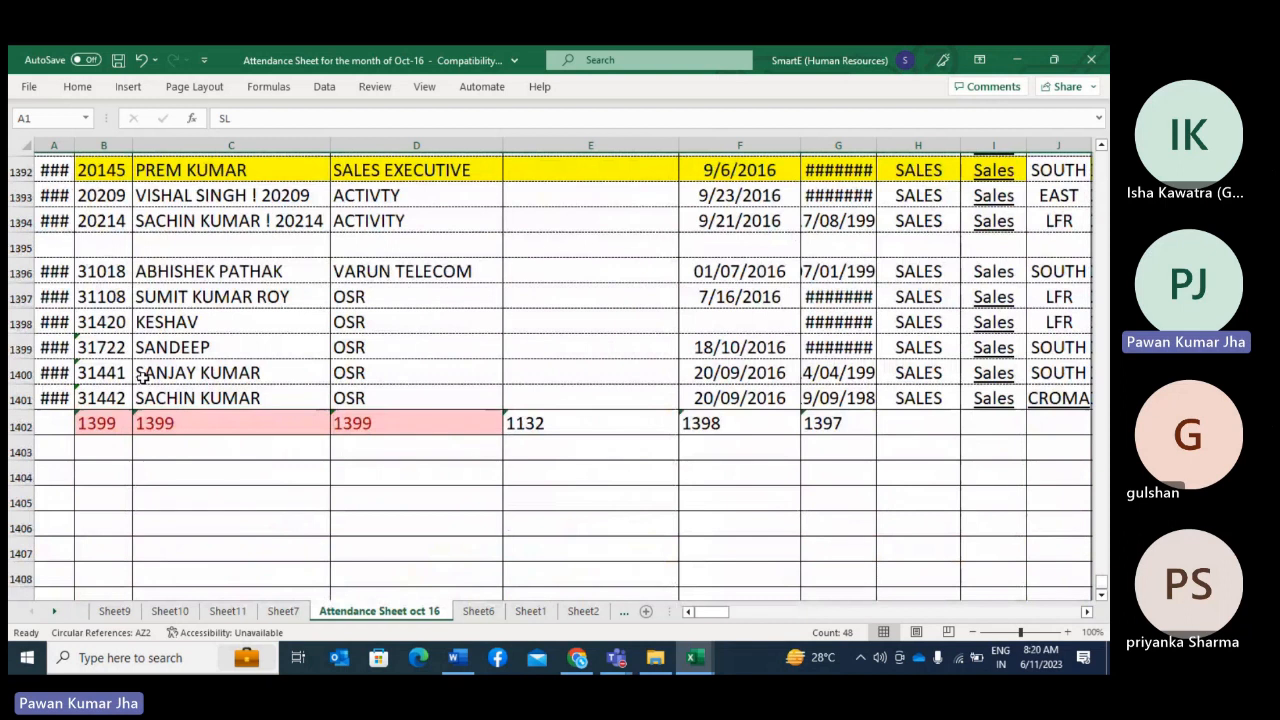
pyautogui.click(22, 245)
pyautogui.rightClick(22, 245)
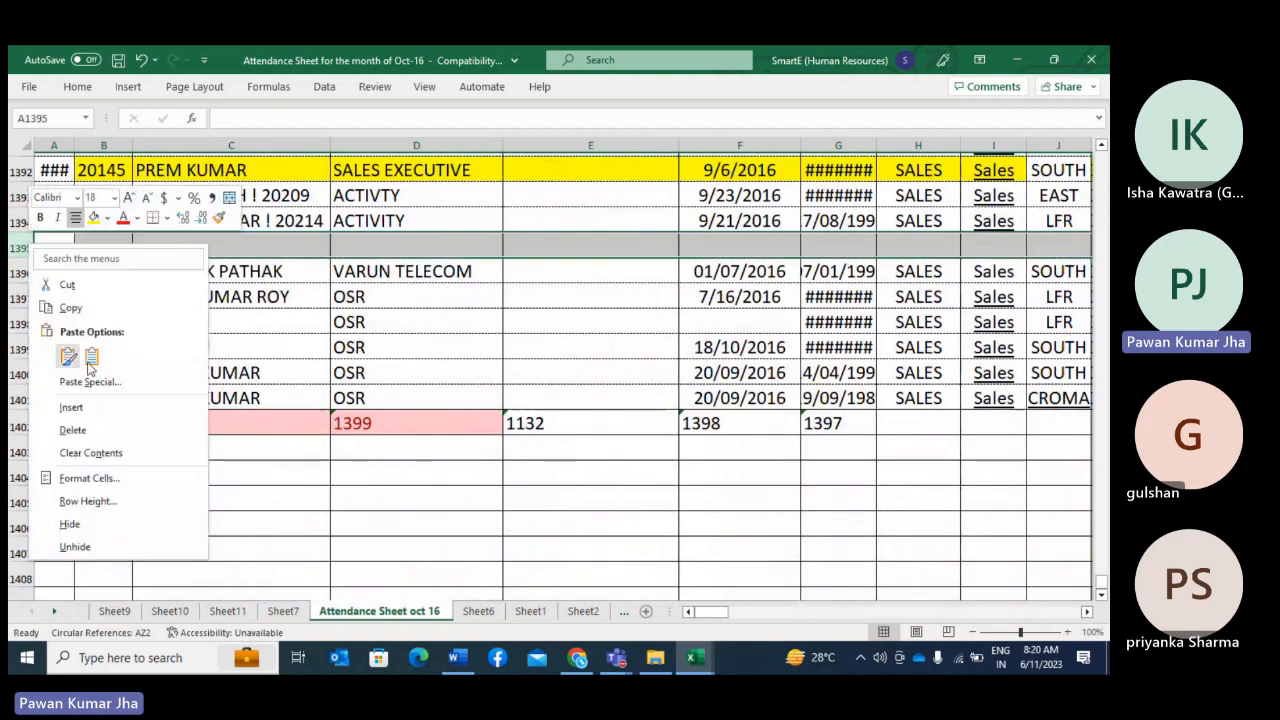
pyautogui.click(120, 431)
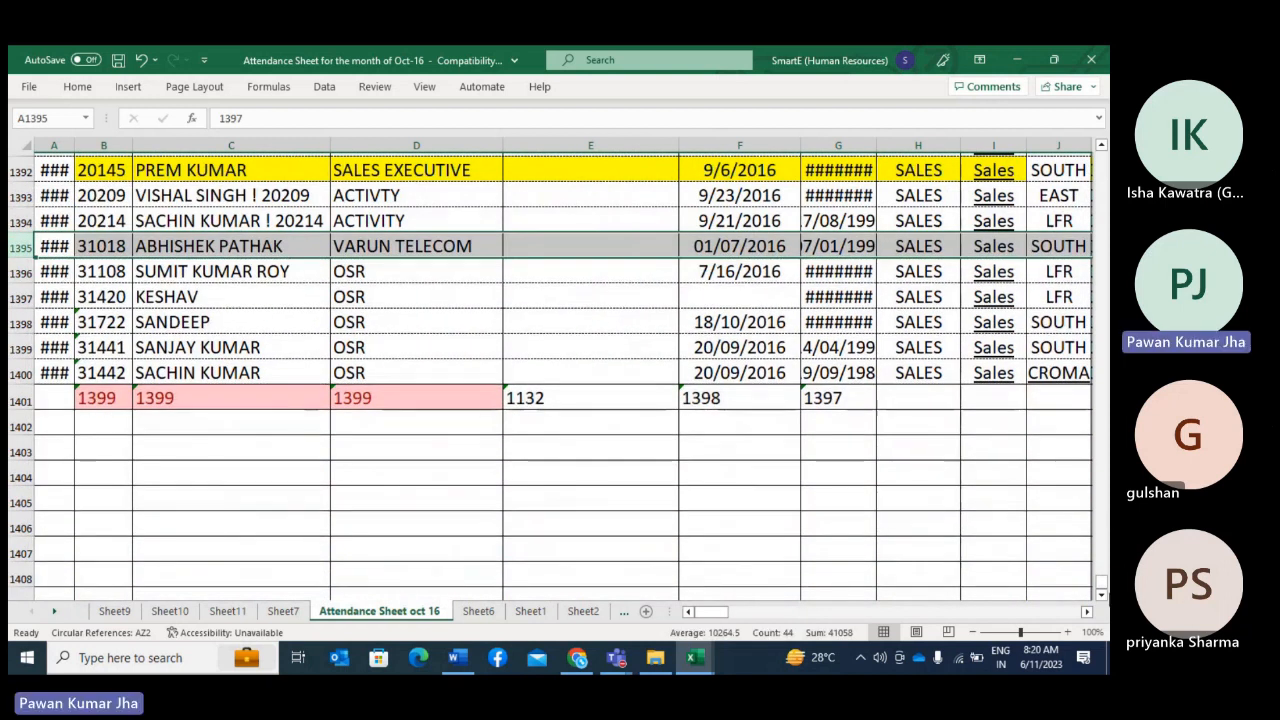
# Step: Remove the filters from the header row and clear the contents of the whole of row 7
pyautogui.moveTo(1101, 582); pyautogui.dragTo(1102, 150)
pyautogui.click(269, 87)
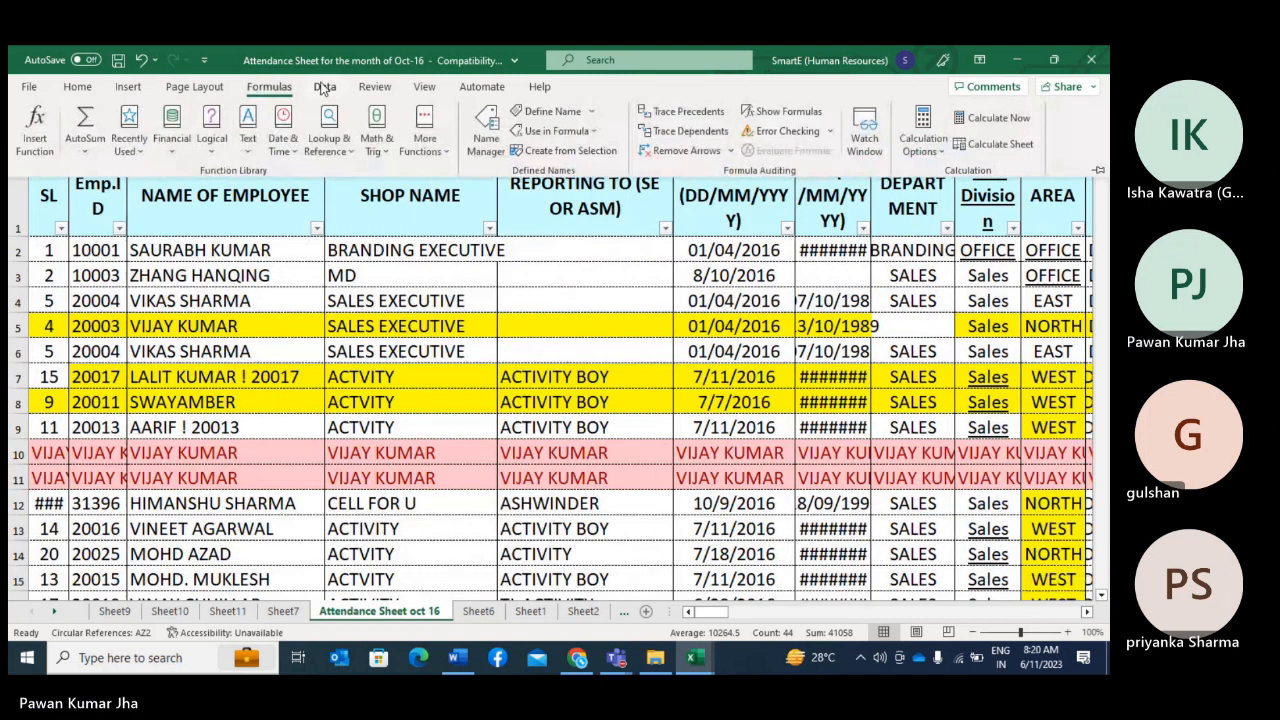
pyautogui.click(324, 87)
pyautogui.click(678, 135)
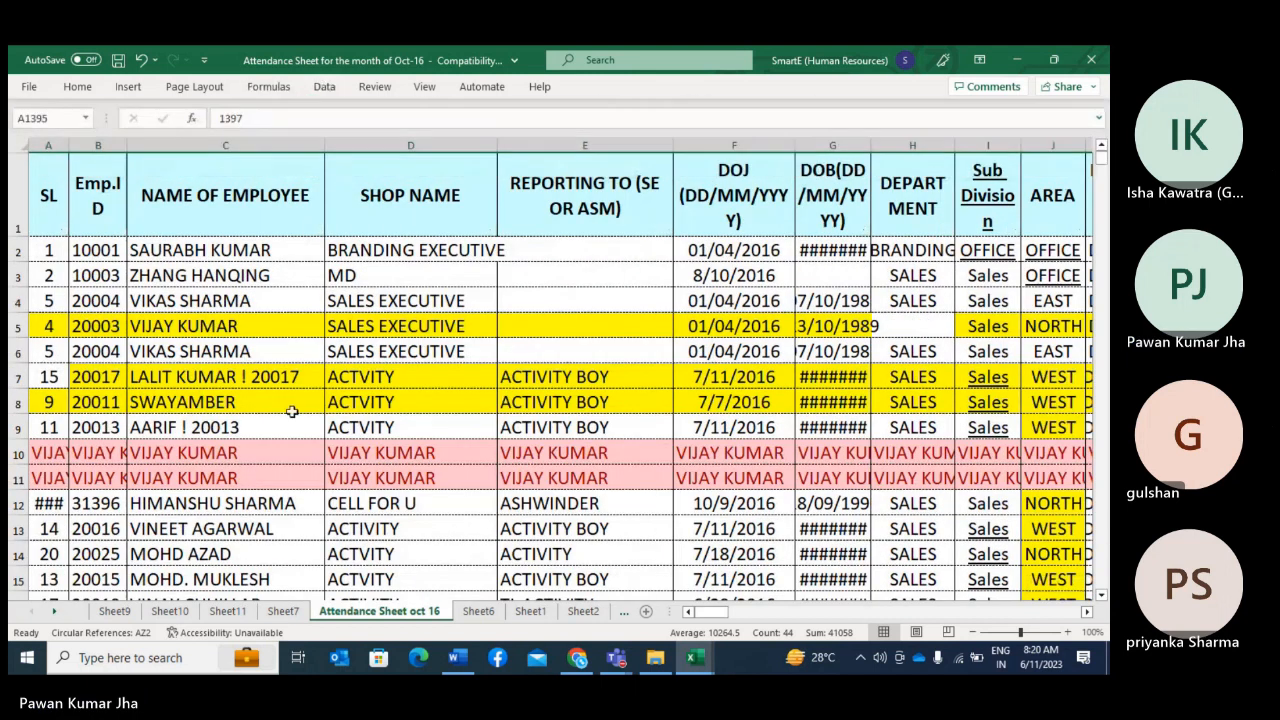
pyautogui.click(14, 376)
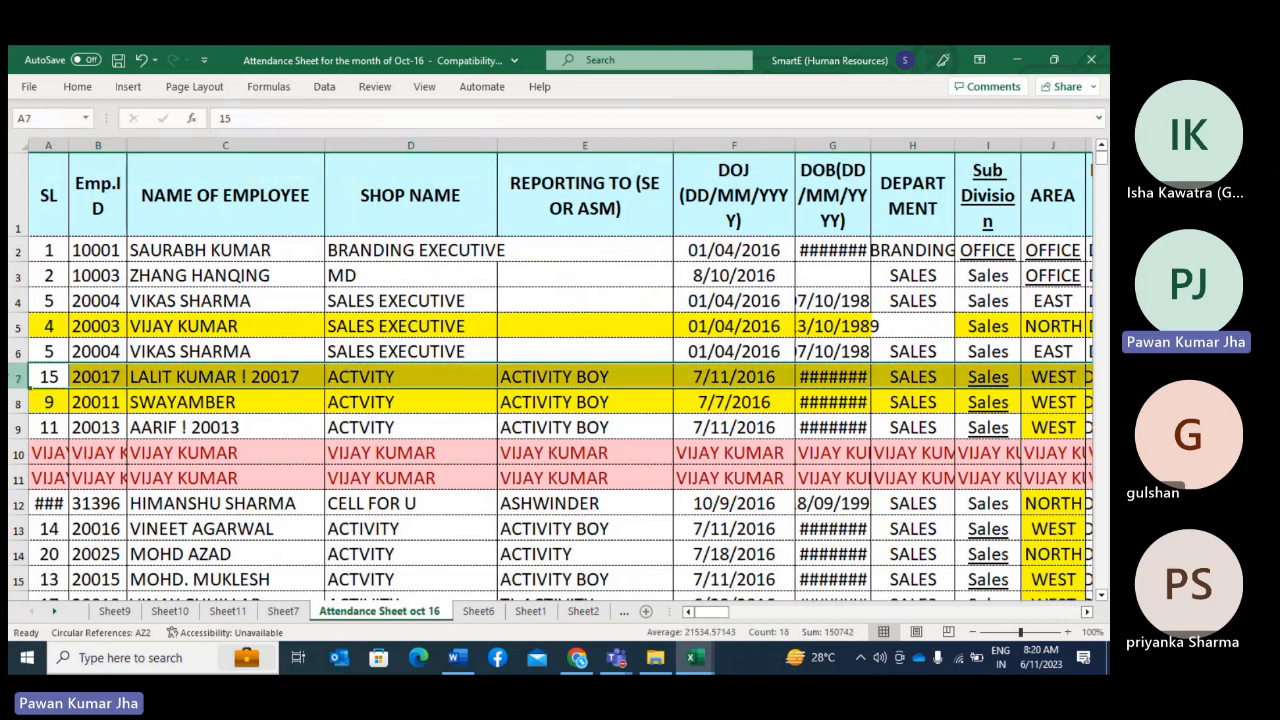
pyautogui.press('Delete')
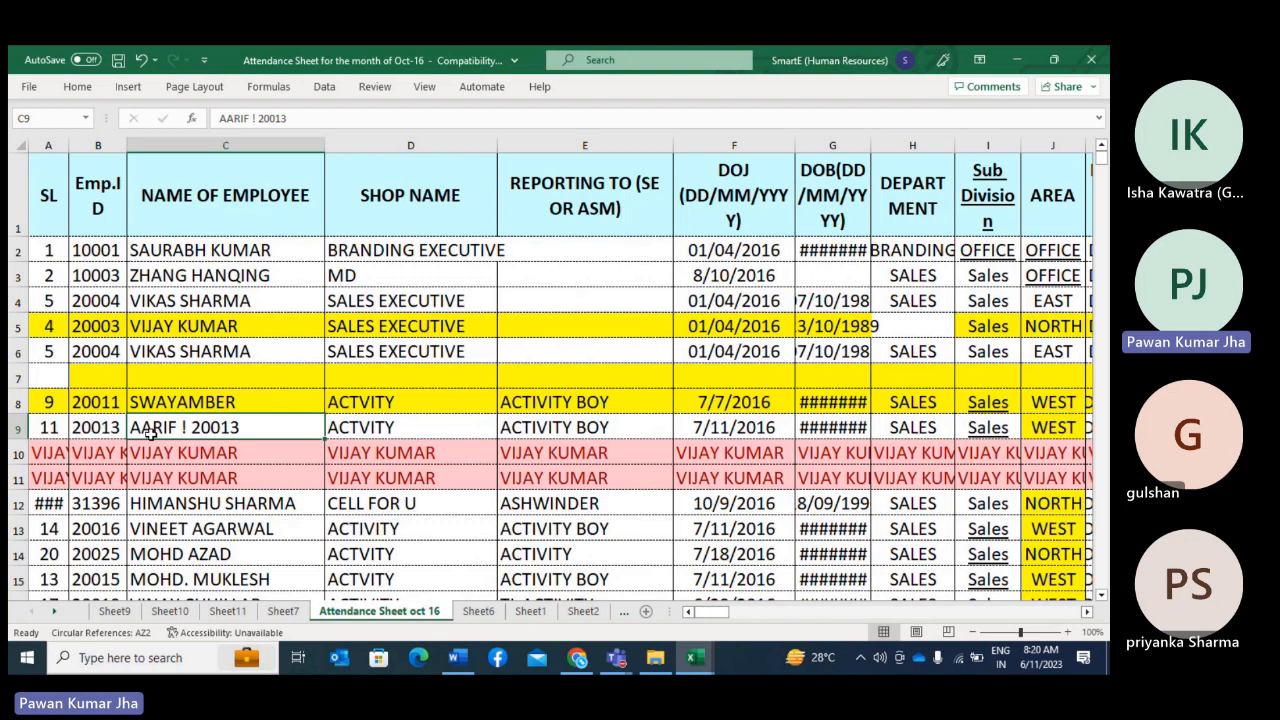
# Step: Apply filters to header row 1 and examine which names the NAME OF EMPLOYEE filter lists
pyautogui.click(18, 188)
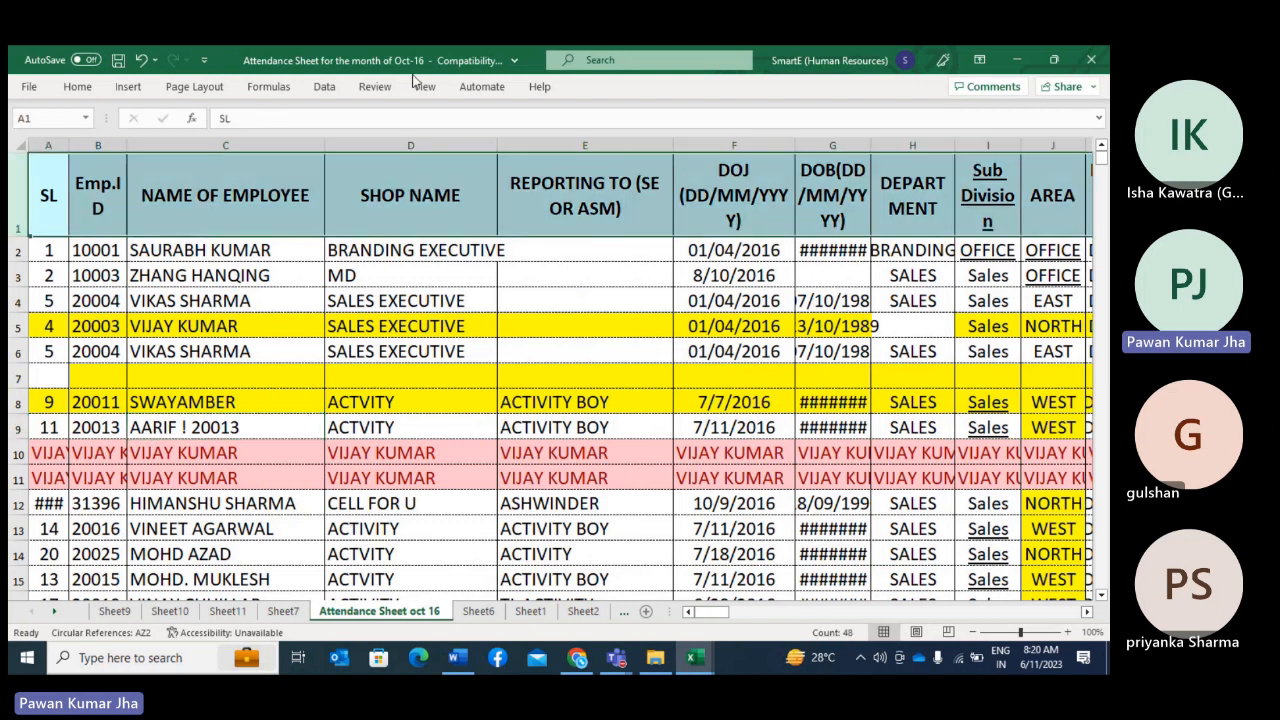
pyautogui.click(326, 87)
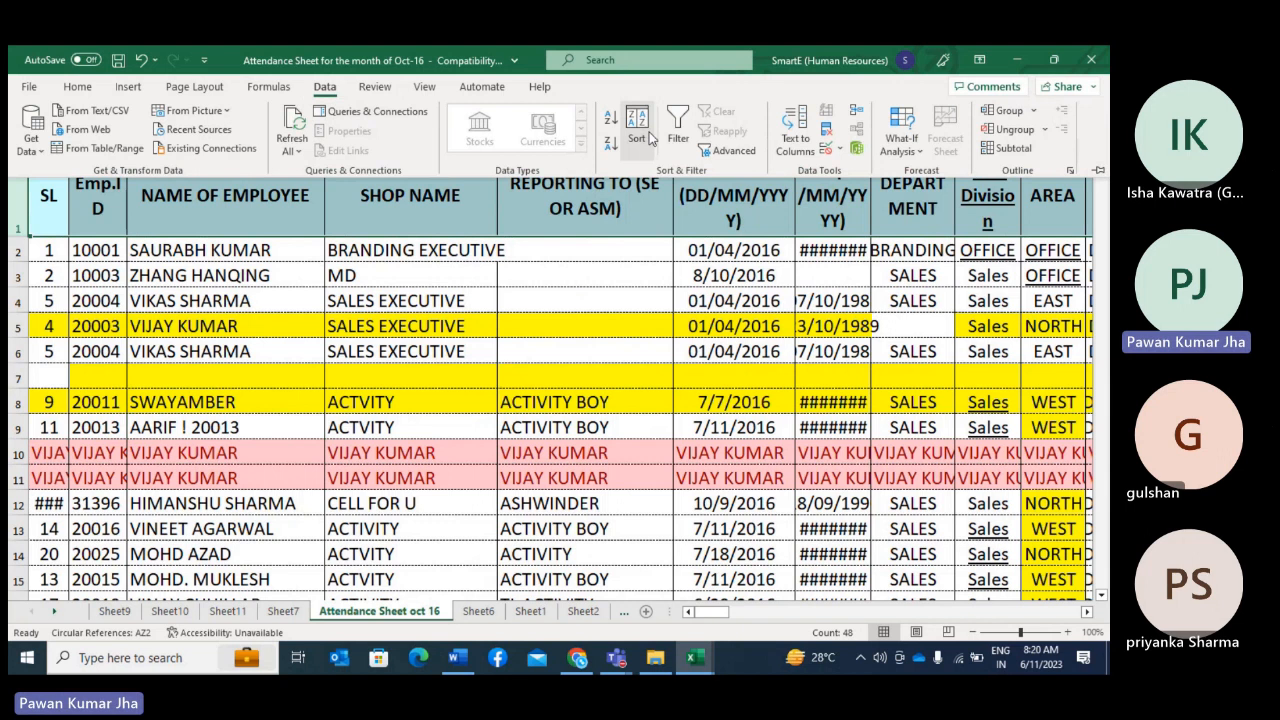
pyautogui.click(678, 128)
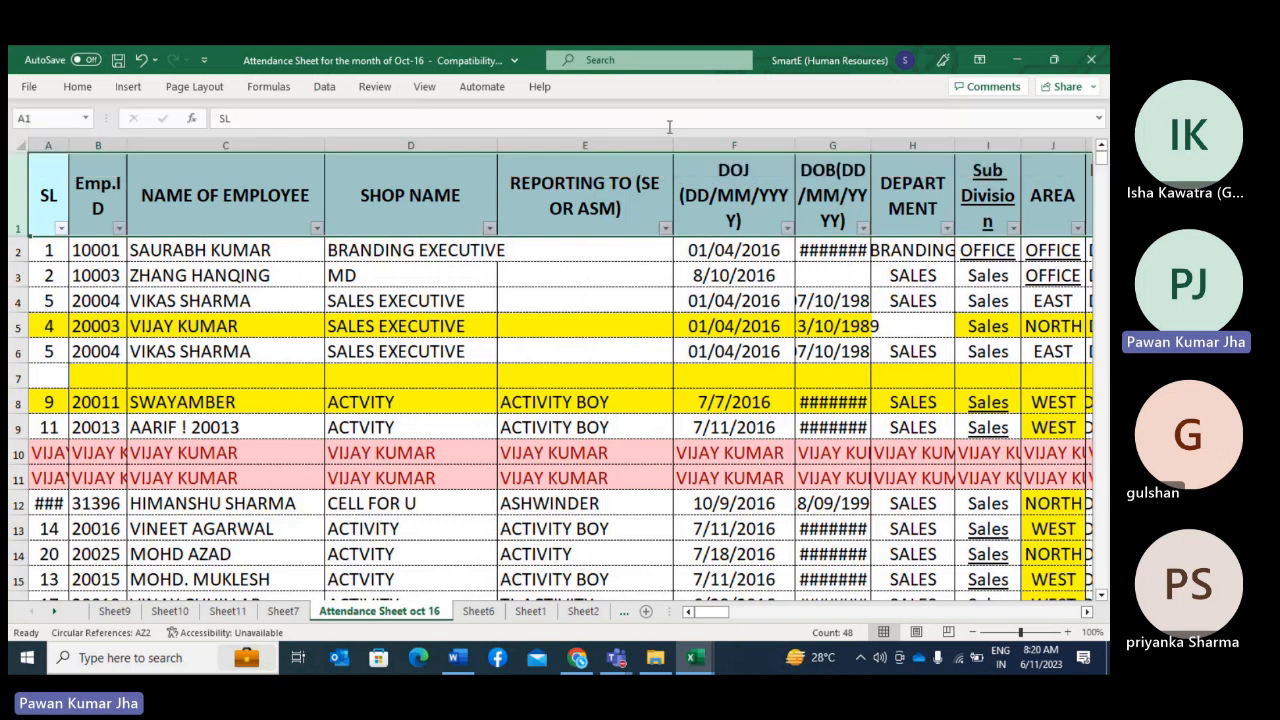
pyautogui.click(317, 228)
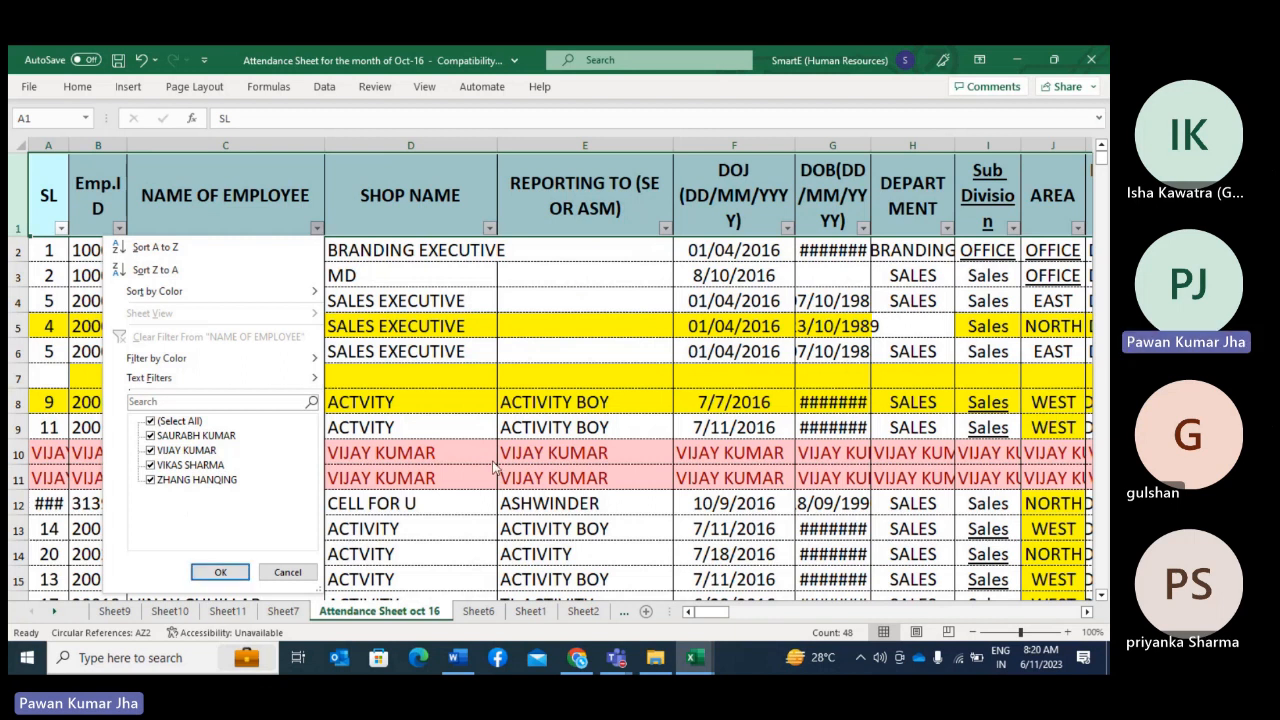
pyautogui.click(220, 572)
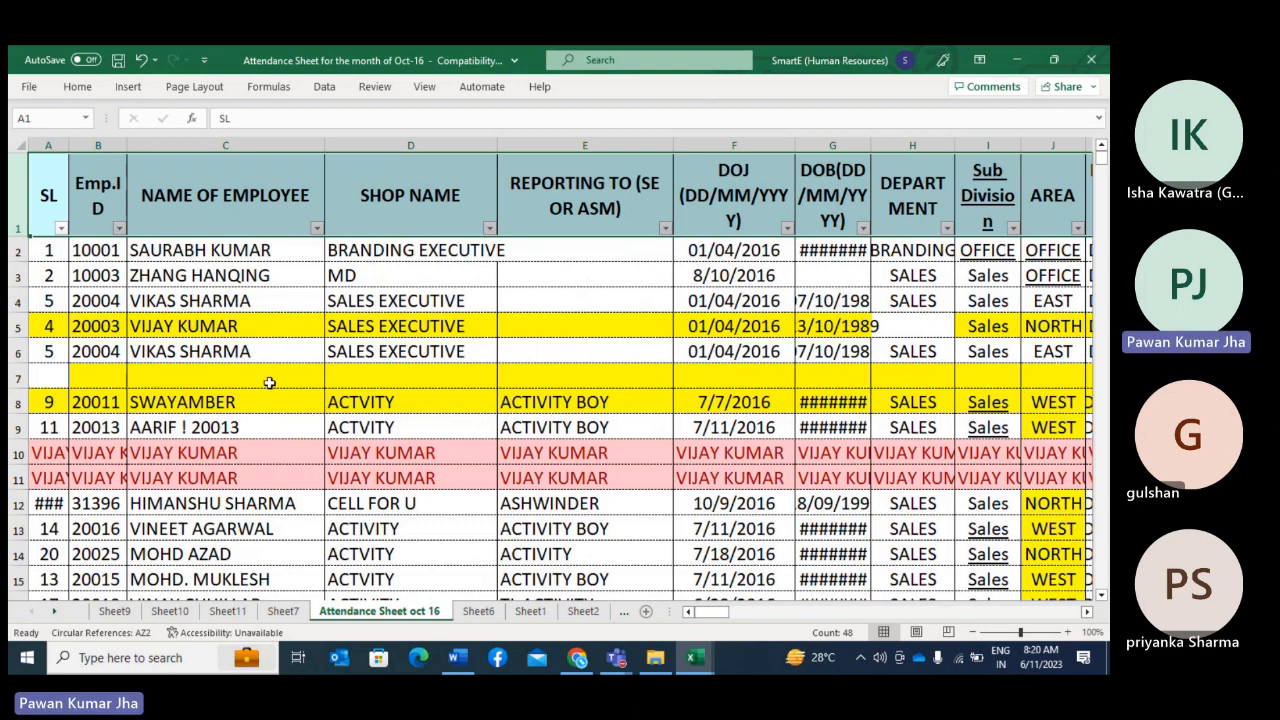
pyautogui.click(316, 228)
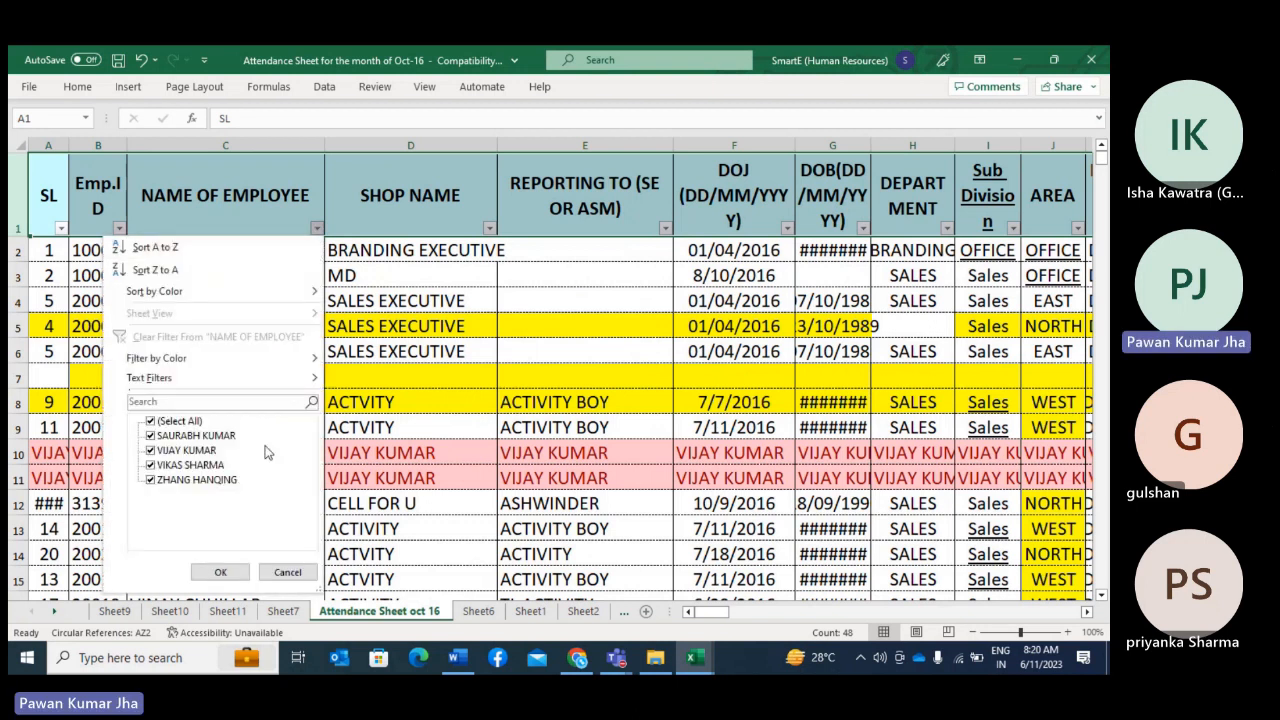
pyautogui.click(430, 368)
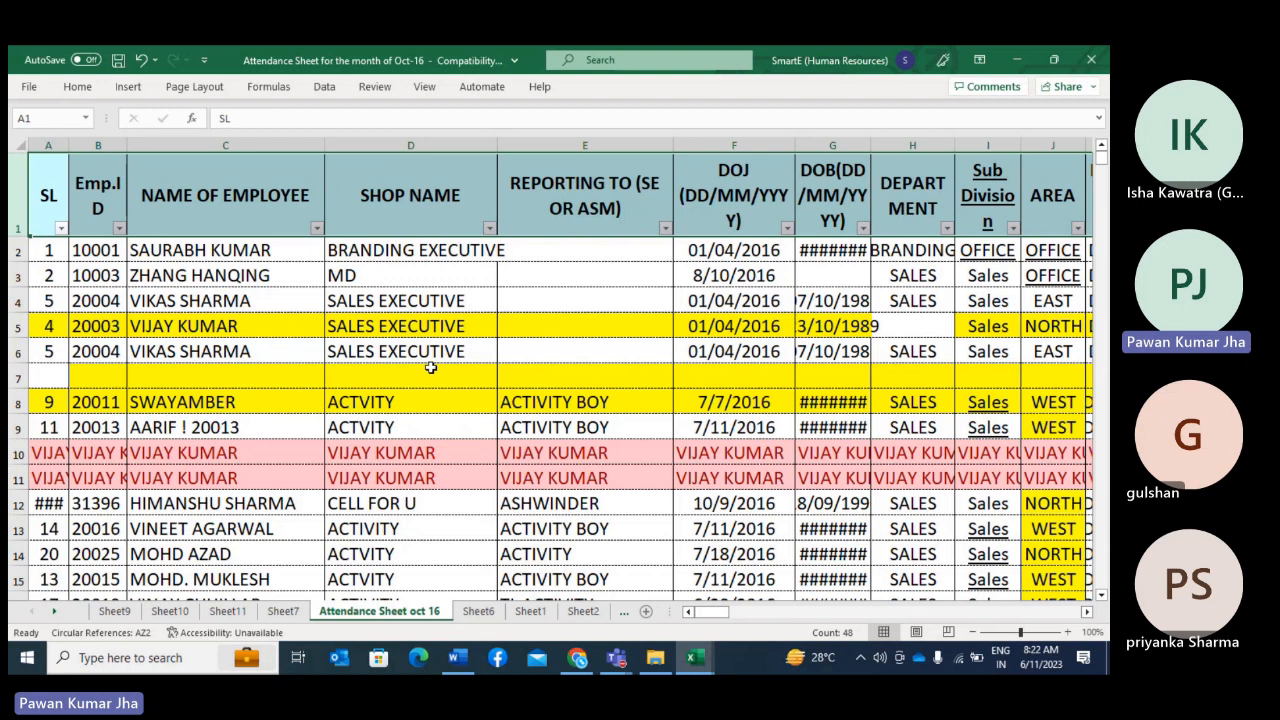
# Step: Remove the filters from the header row and insert a blank row above it
pyautogui.click(337, 87)
pyautogui.click(676, 144)
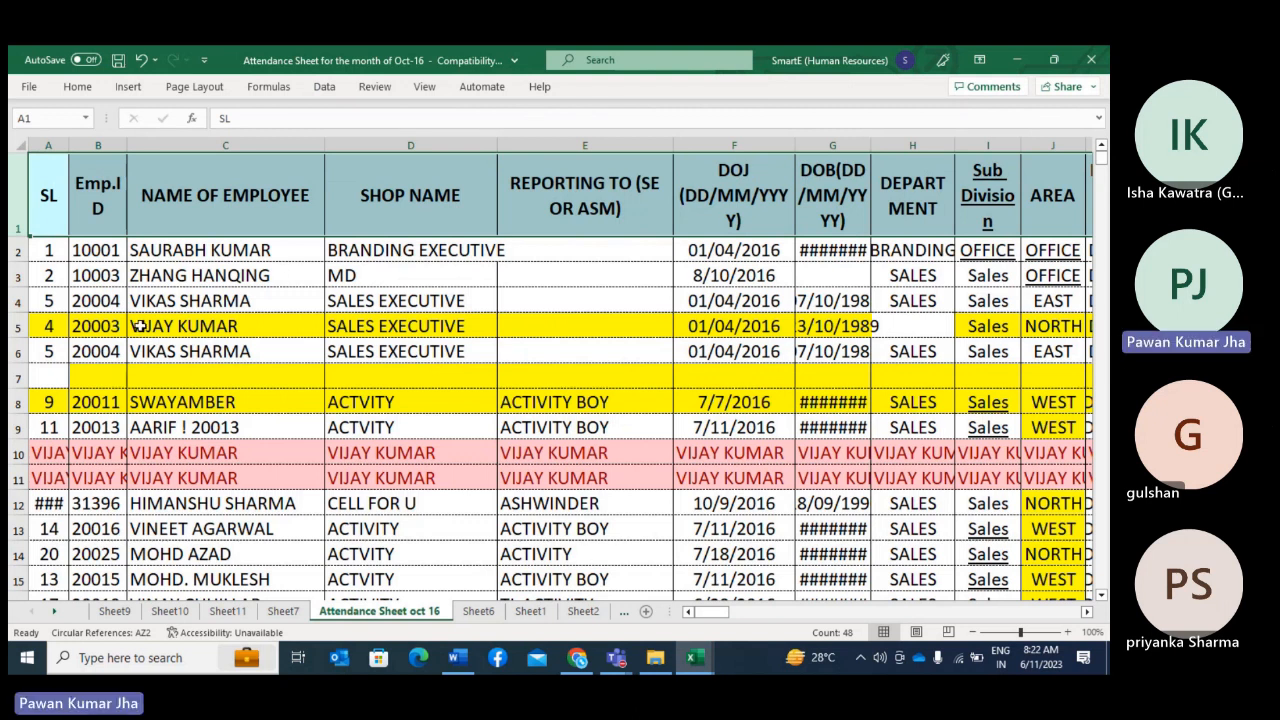
pyautogui.click(14, 203)
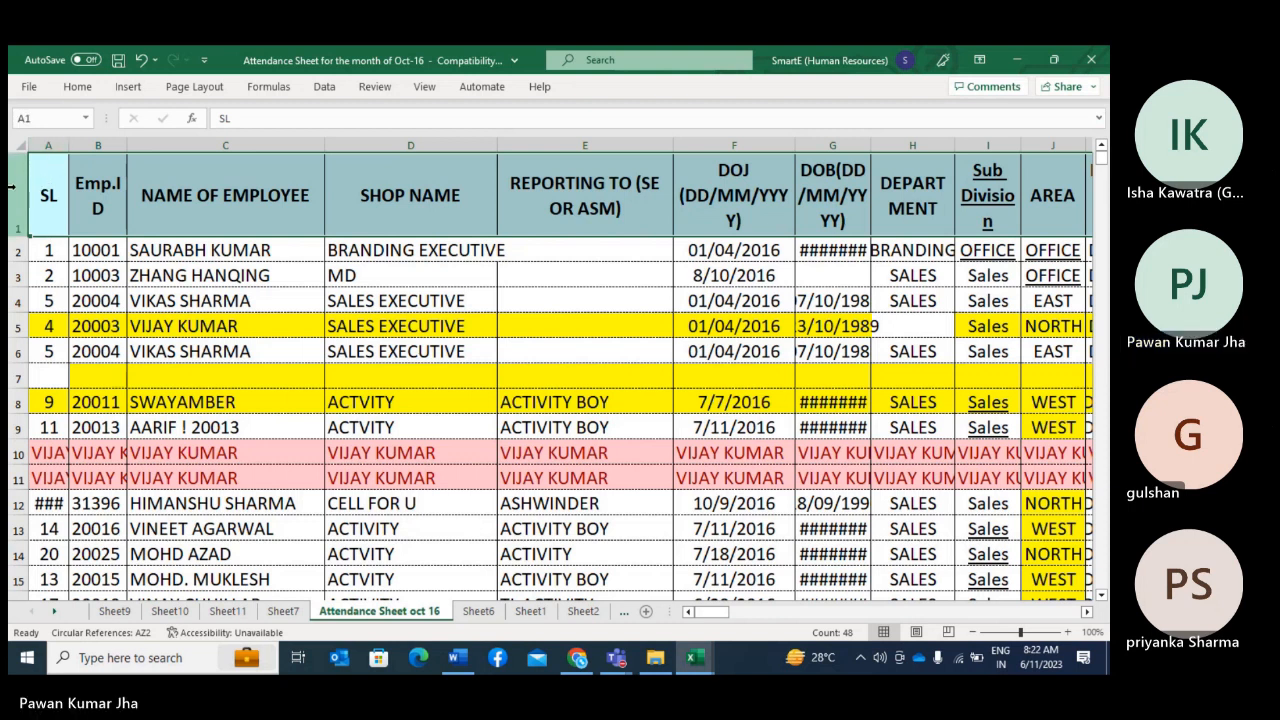
pyautogui.rightClick(13, 189)
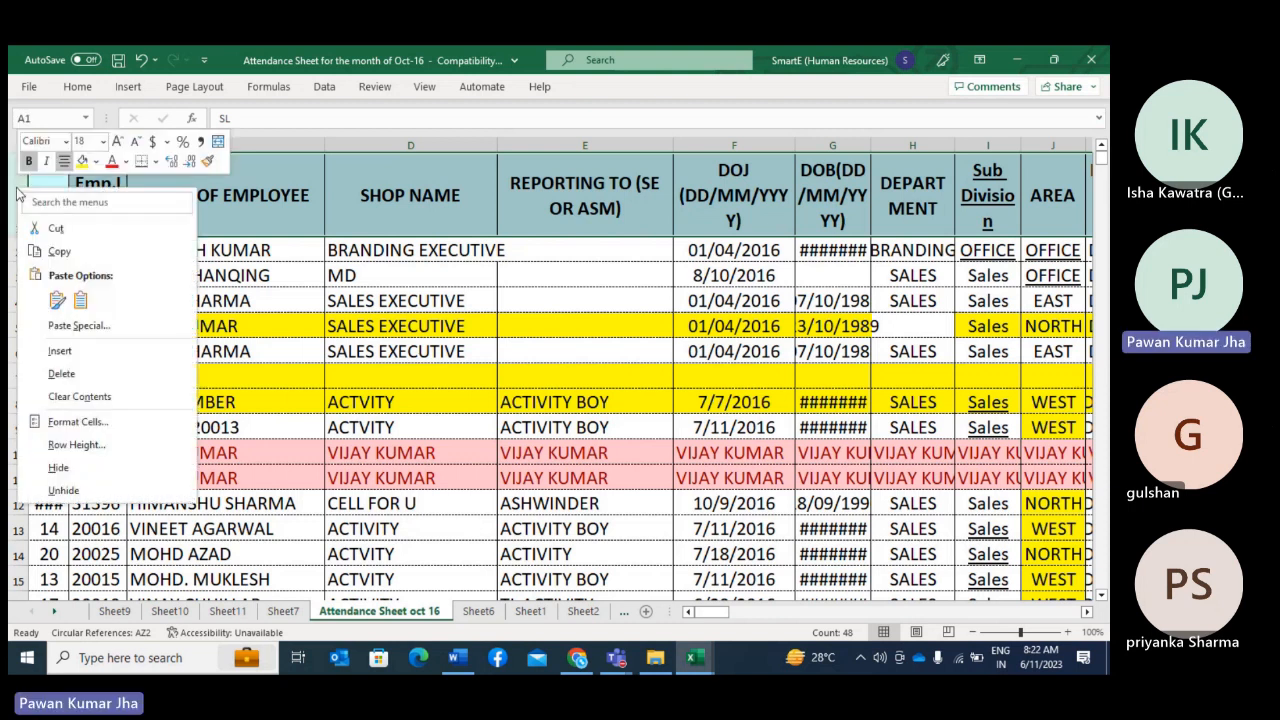
pyautogui.click(55, 351)
# Step: Merge and center cells B1:E1 in the blank row above the headers
pyautogui.moveTo(101, 160); pyautogui.dragTo(624, 174)
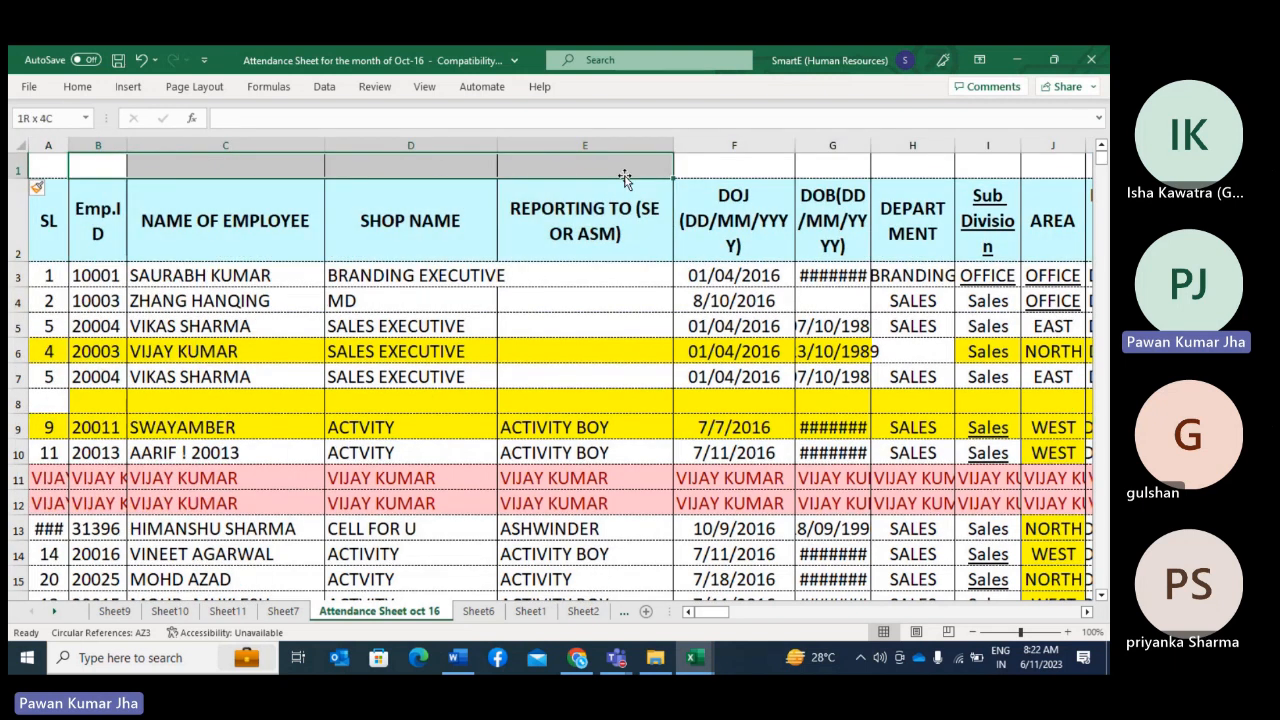
pyautogui.click(320, 90)
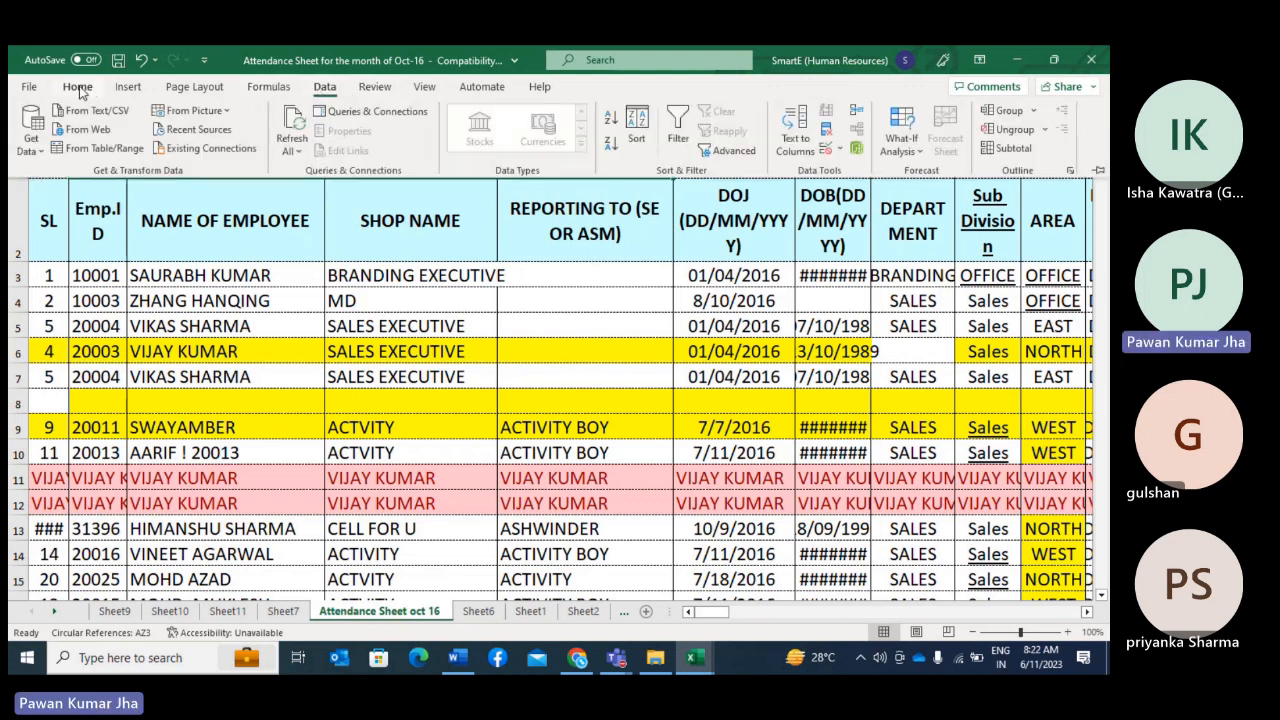
pyautogui.click(77, 87)
pyautogui.click(436, 146)
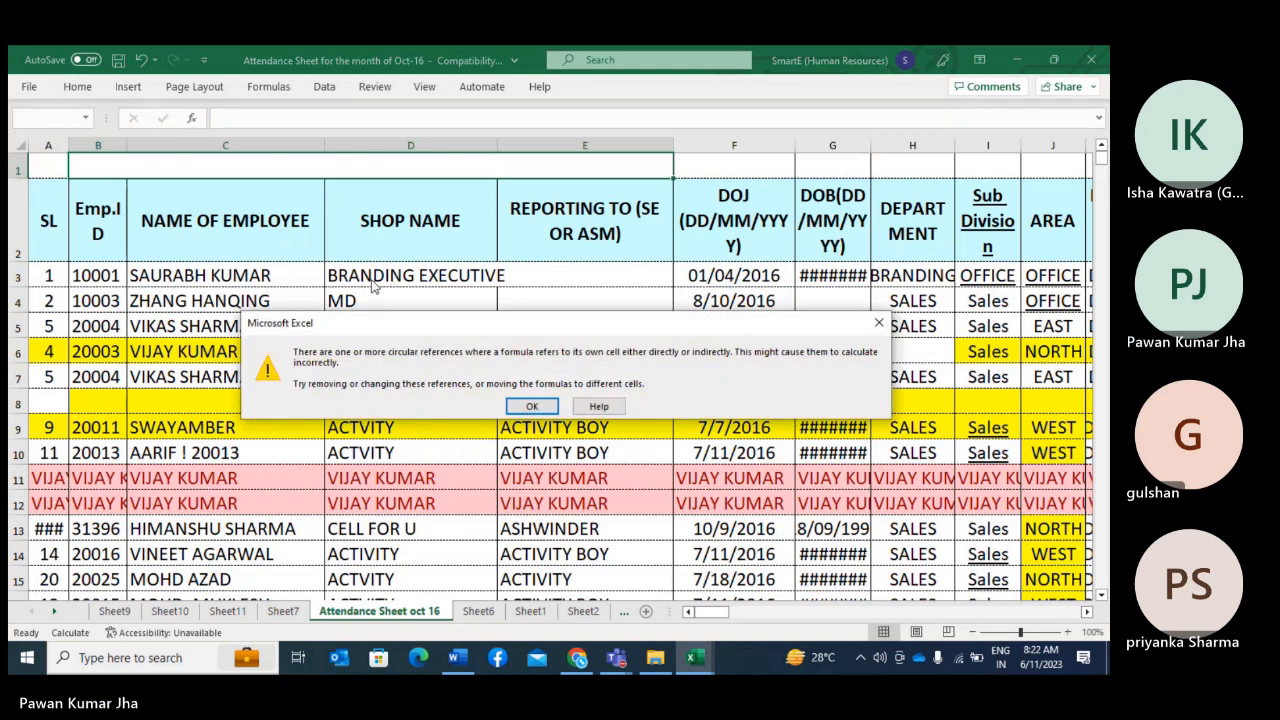
# Step: Dismiss the circular reference warning and enter the title ABC INDIA in the merged cell above the headers
pyautogui.click(878, 323)
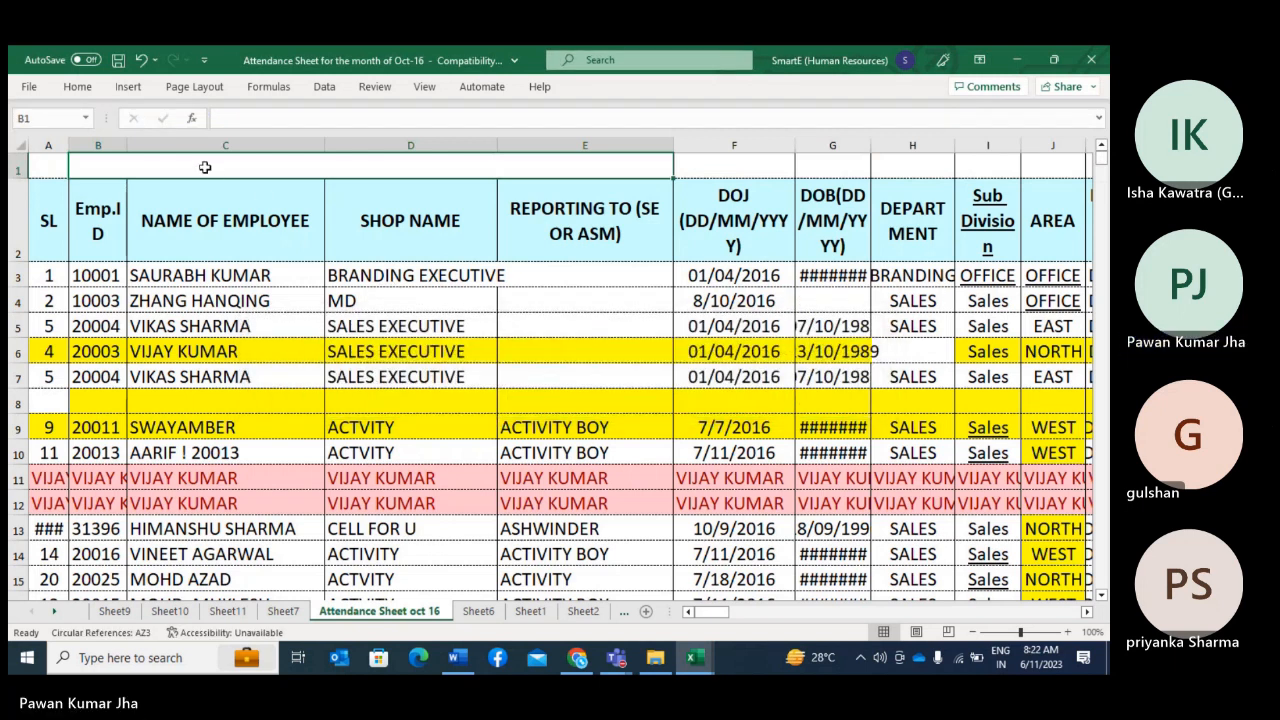
pyautogui.write('ABC')
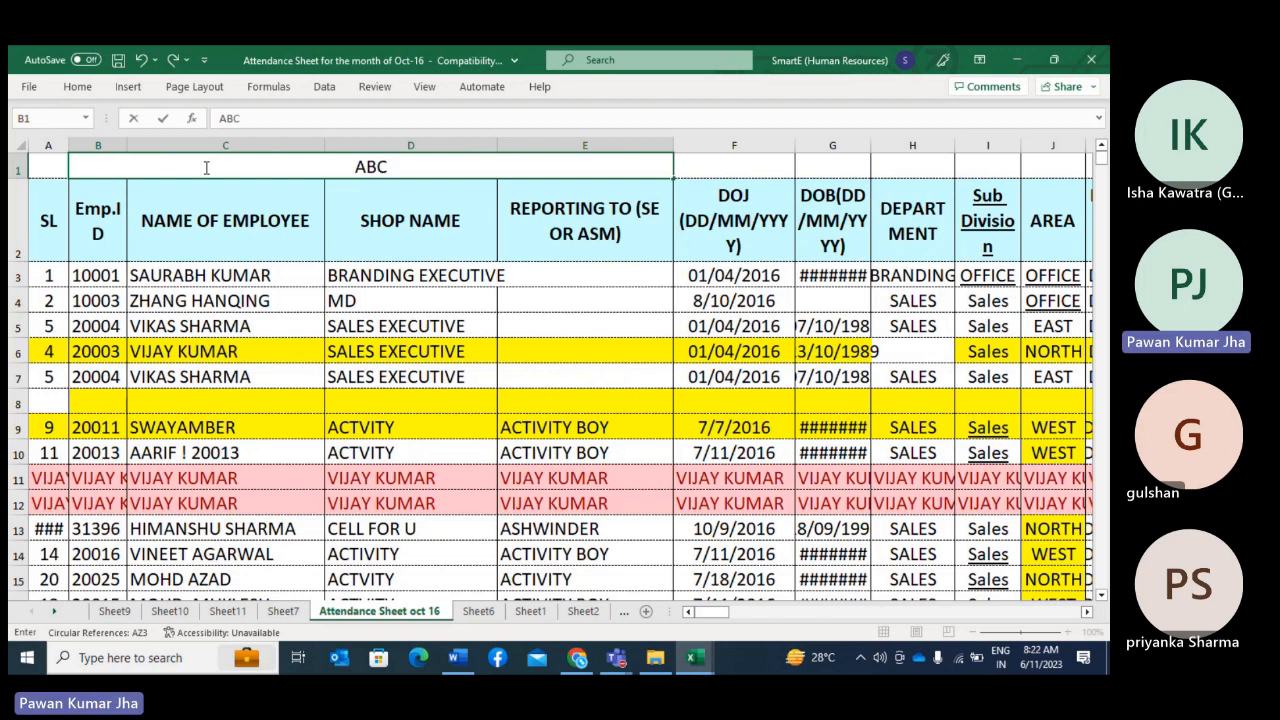
pyautogui.write(' INDIA')
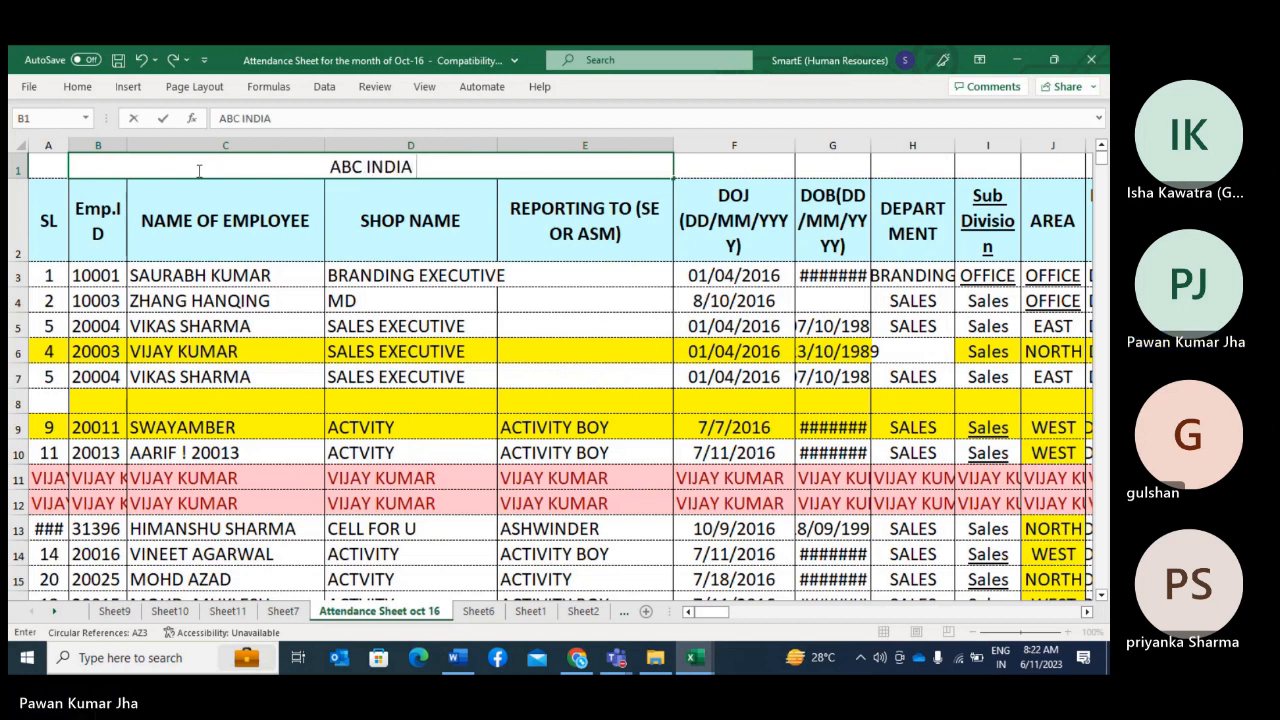
pyautogui.click(238, 222)
pyautogui.click(251, 165)
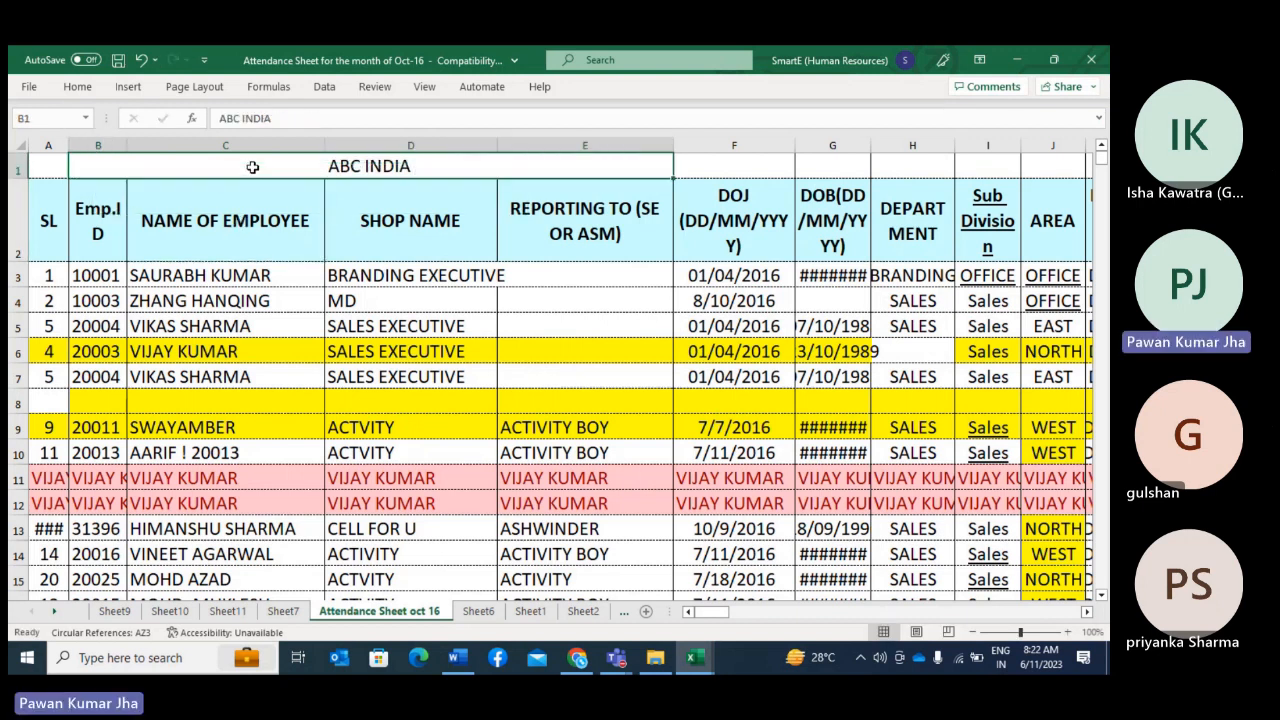
# Step: Select the rows from header row 2 down to the last employee record and apply filters to them
pyautogui.click(18, 169)
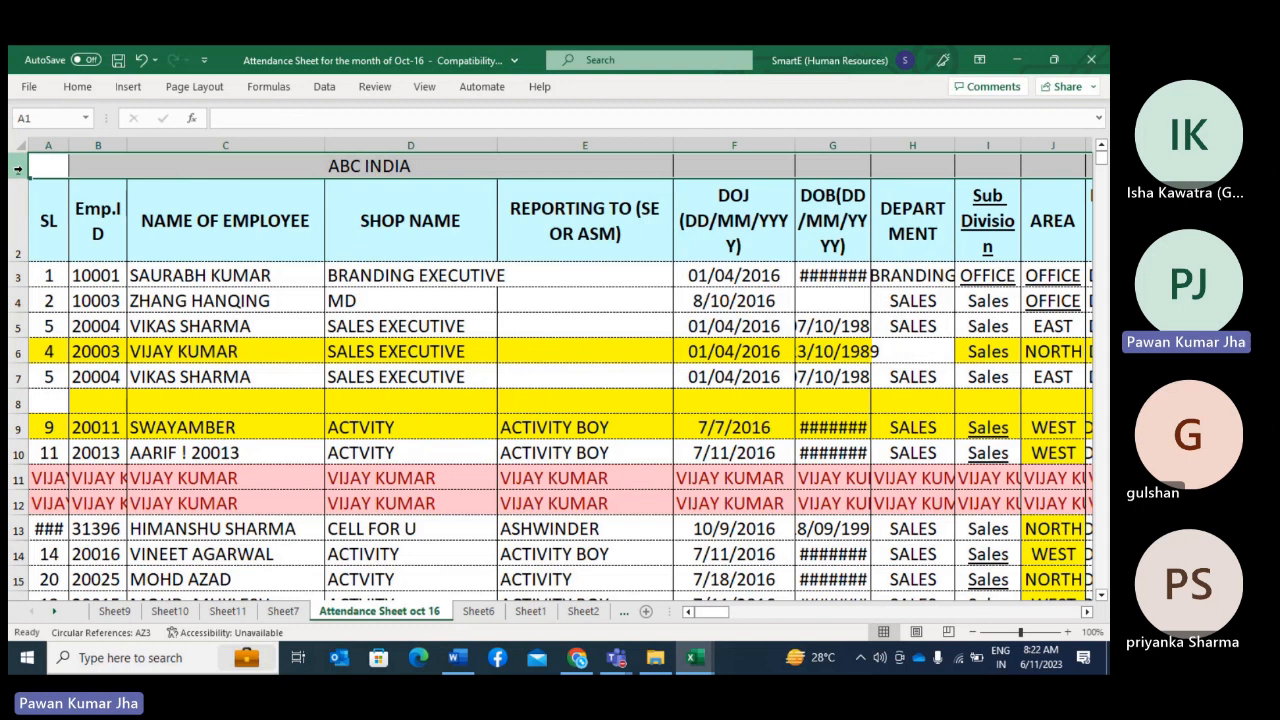
pyautogui.click(20, 223)
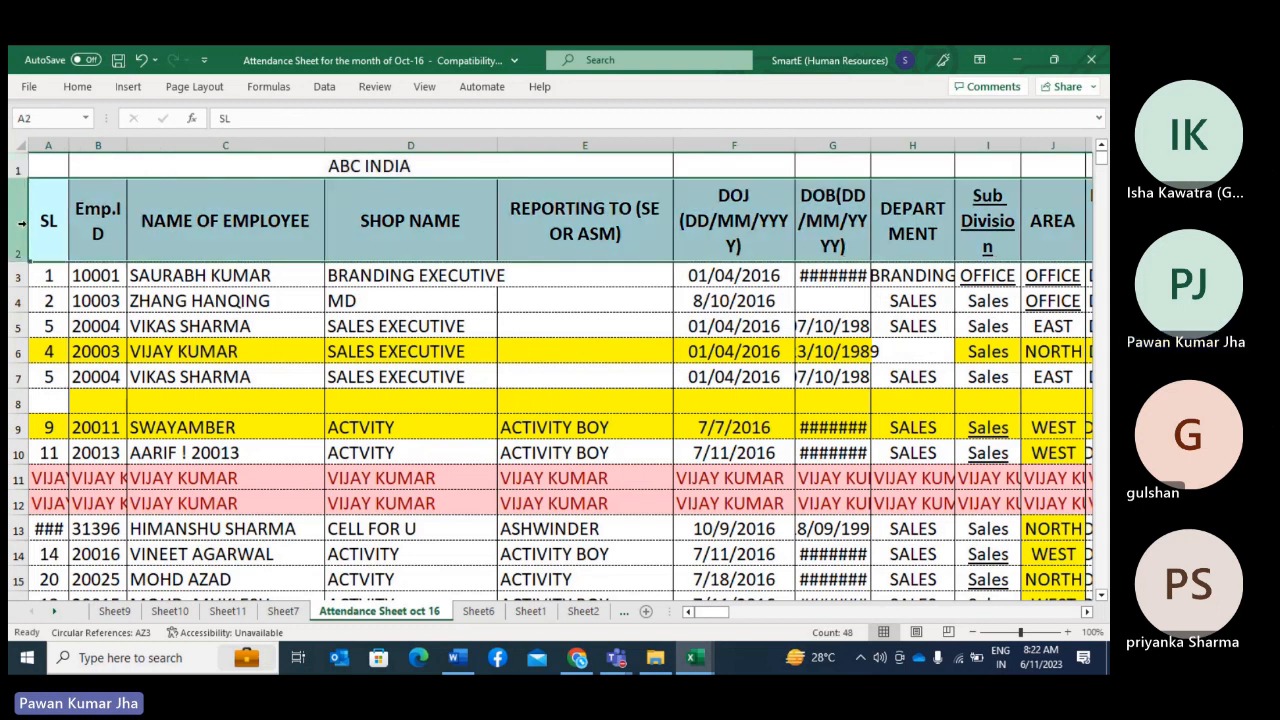
pyautogui.moveTo(20, 223); pyautogui.dragTo(52, 506)
pyautogui.scroll(17, 273, 431)
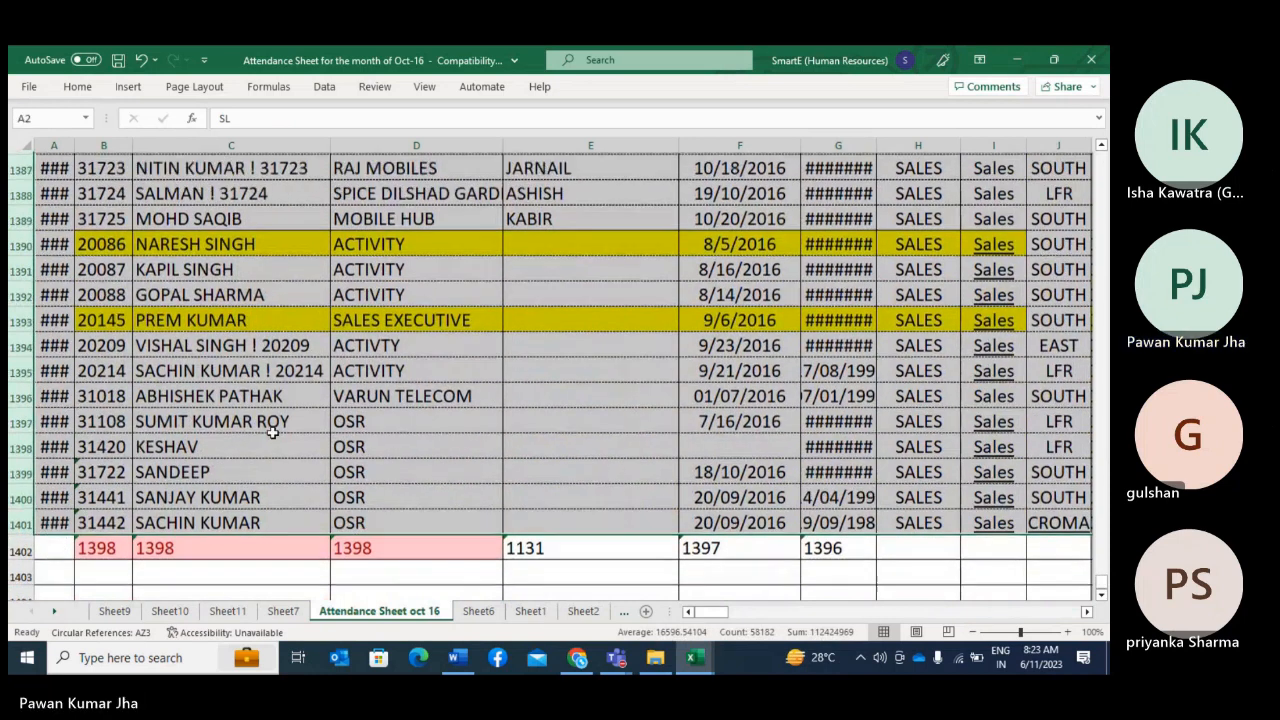
pyautogui.scroll(20, 273, 431)
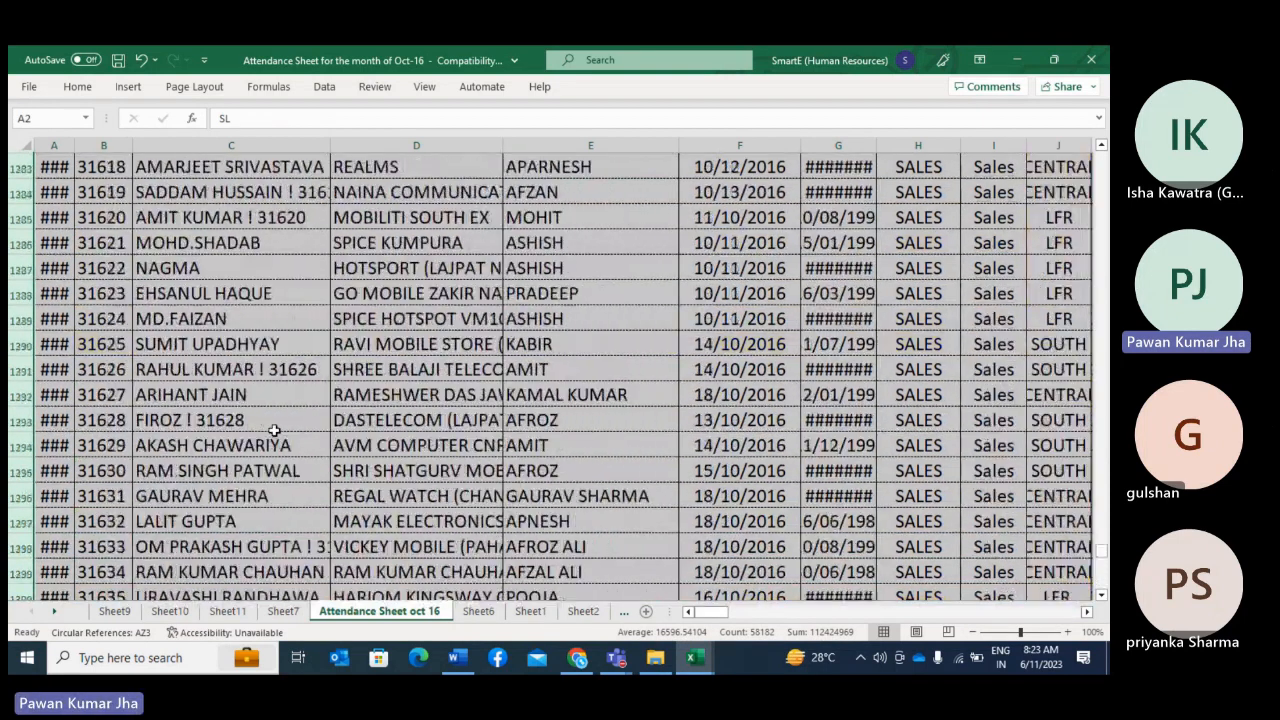
pyautogui.scroll(1, 277, 431)
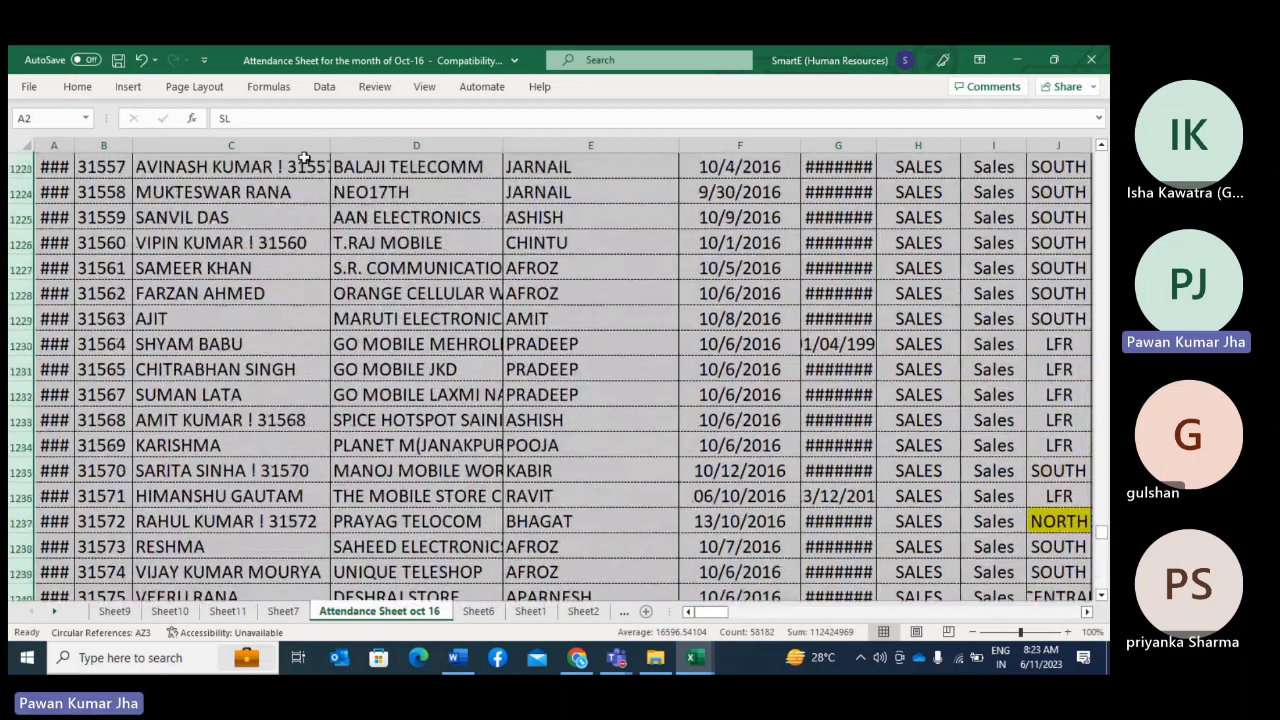
pyautogui.click(324, 86)
pyautogui.click(679, 138)
pyautogui.moveTo(1100, 532); pyautogui.dragTo(1092, 162)
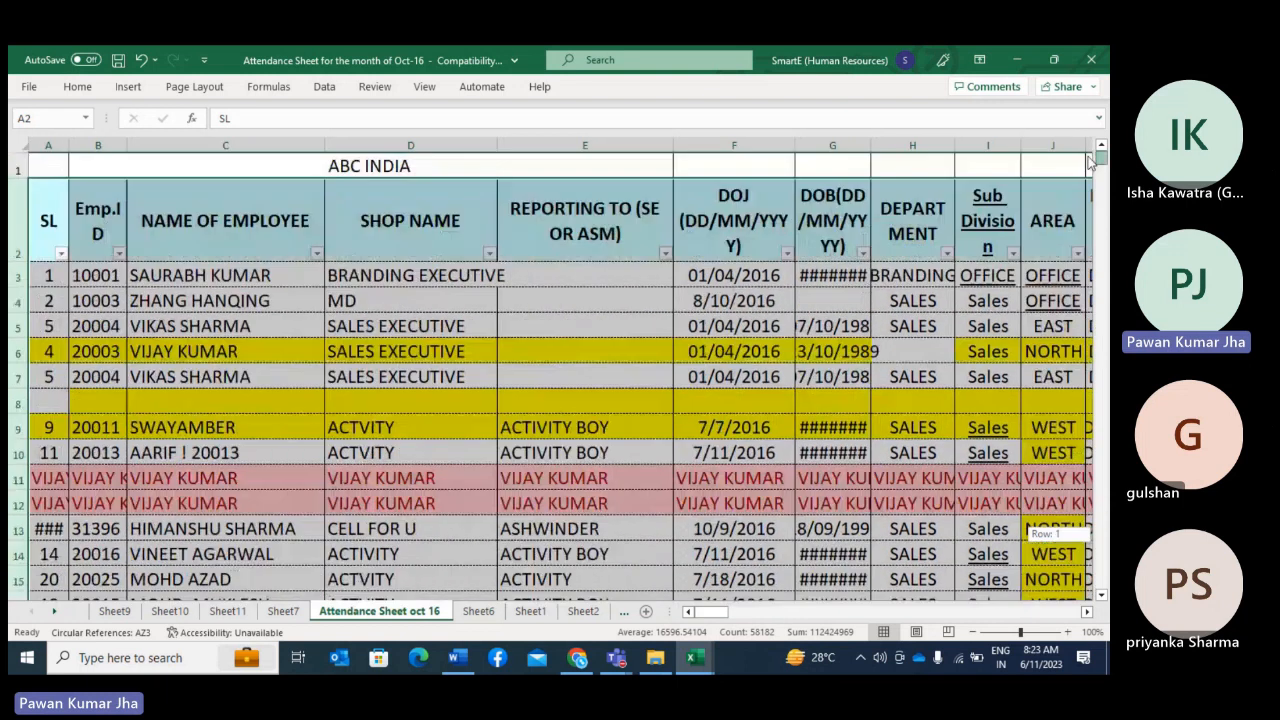
# Step: Search the NAME OF EMPLOYEE filter for a partial first name and close it without applying a filter
pyautogui.click(345, 352)
pyautogui.click(315, 255)
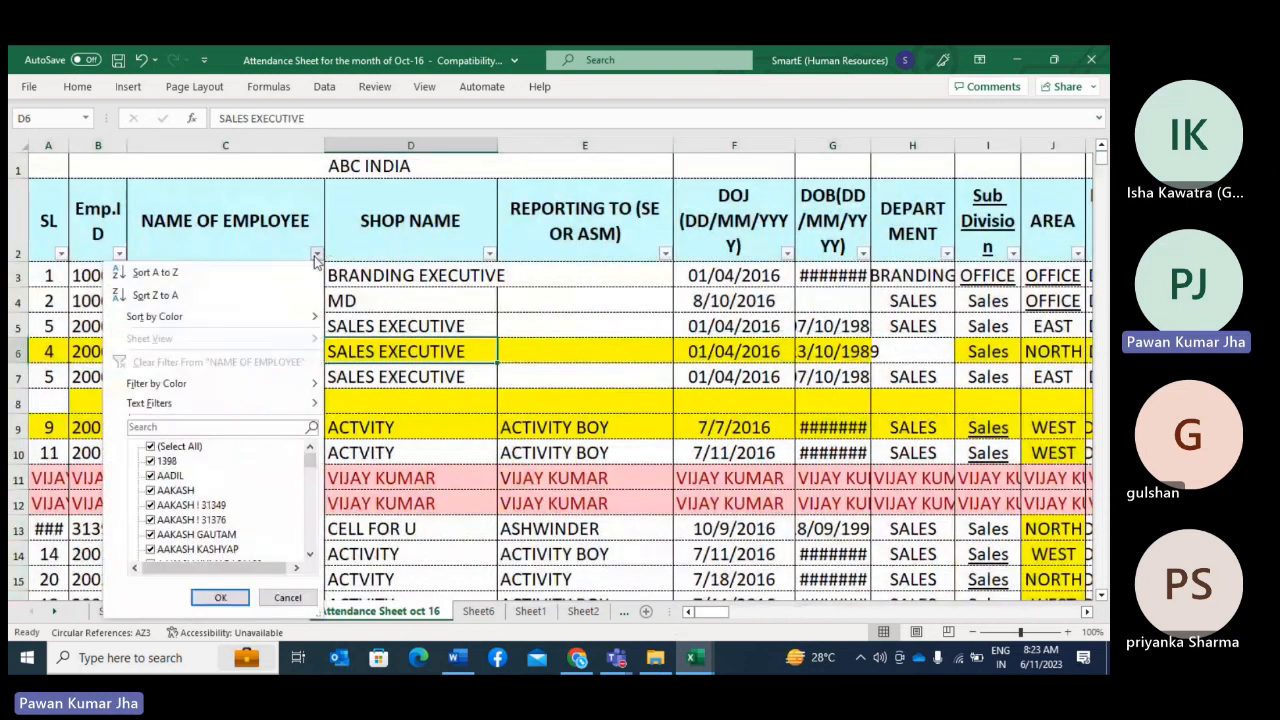
pyautogui.click(219, 430)
pyautogui.write('SUM')
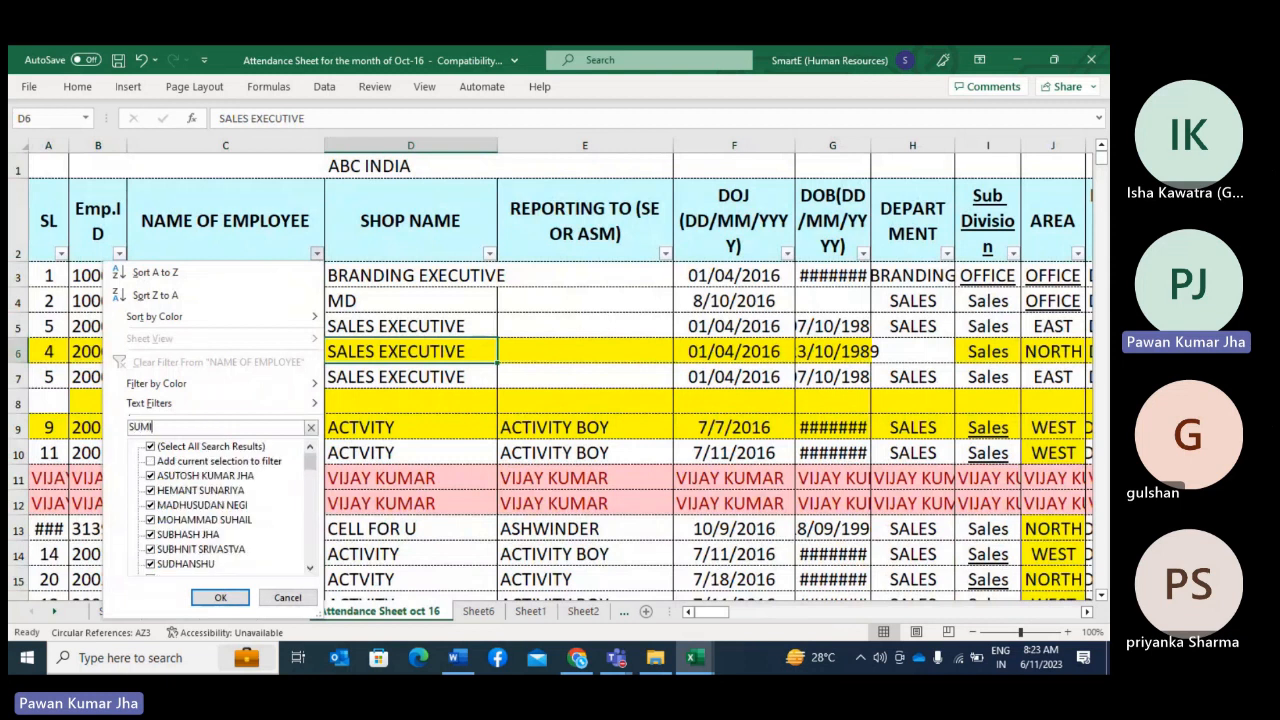
pyautogui.write('I')
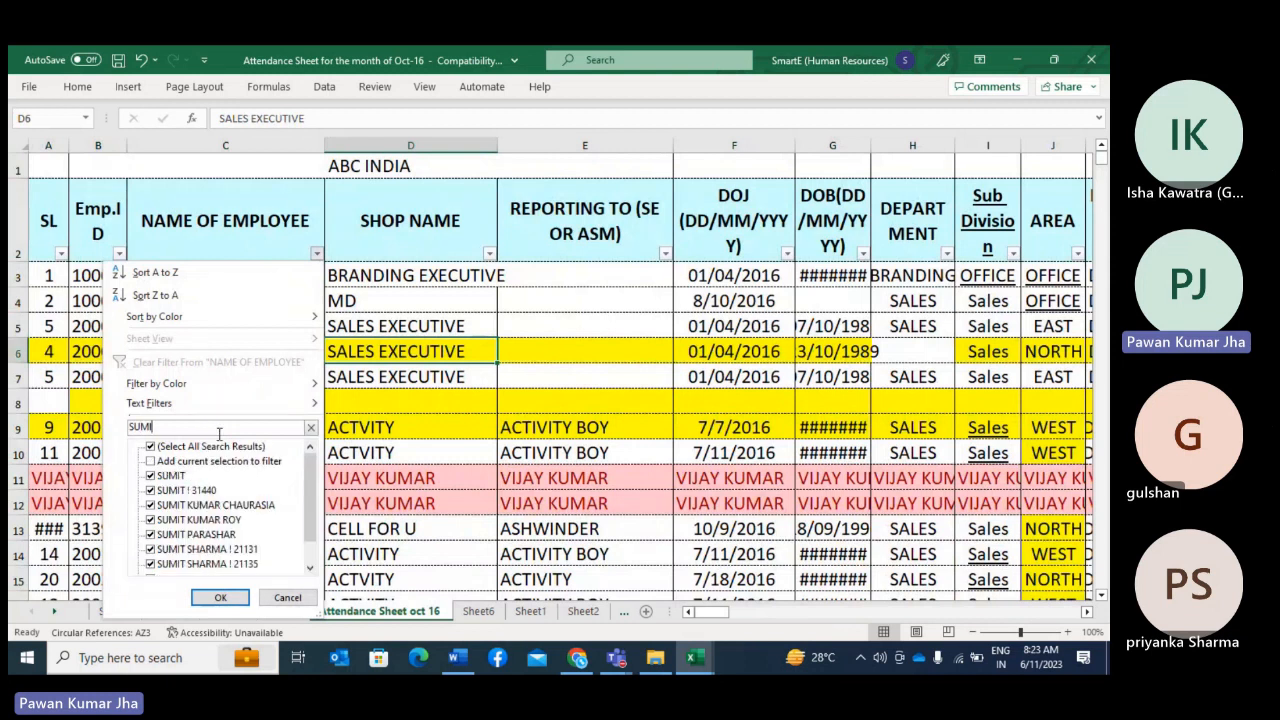
pyautogui.click(218, 521)
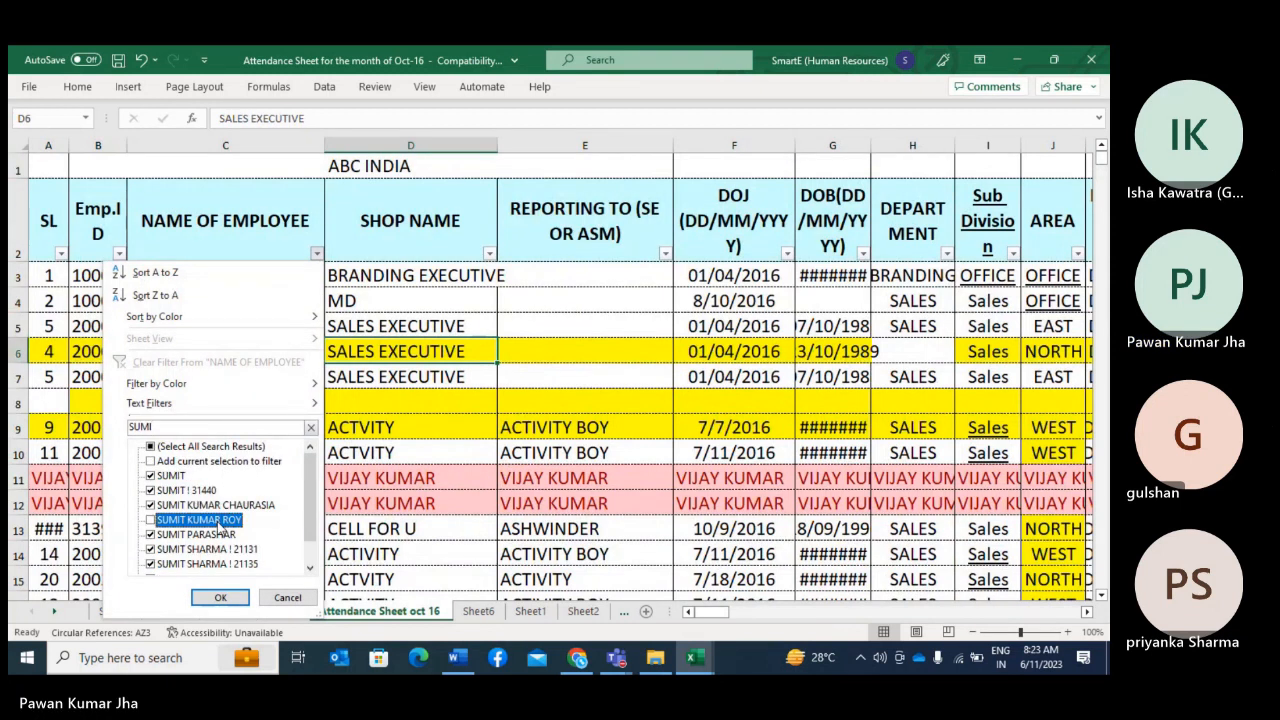
pyautogui.click(294, 598)
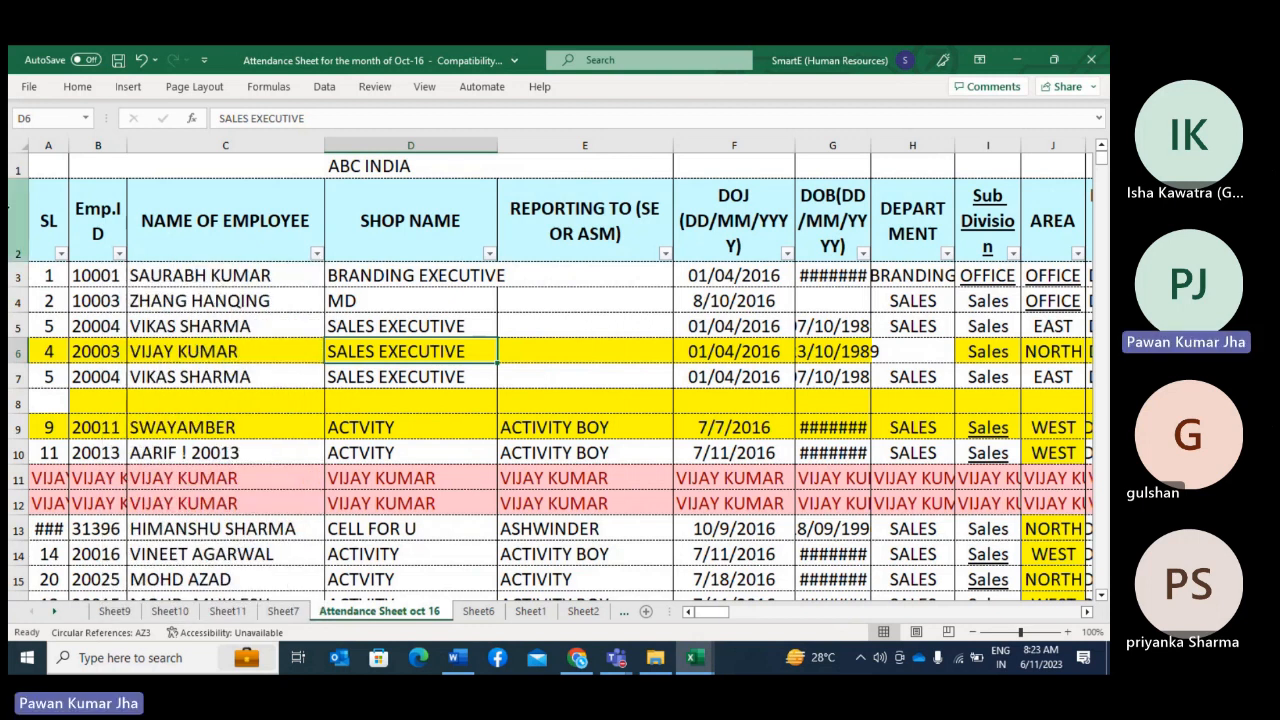
# Step: Delete the ABC INDIA title row above the headers and remove the filters from the header row
pyautogui.click(18, 170)
pyautogui.rightClick(18, 172)
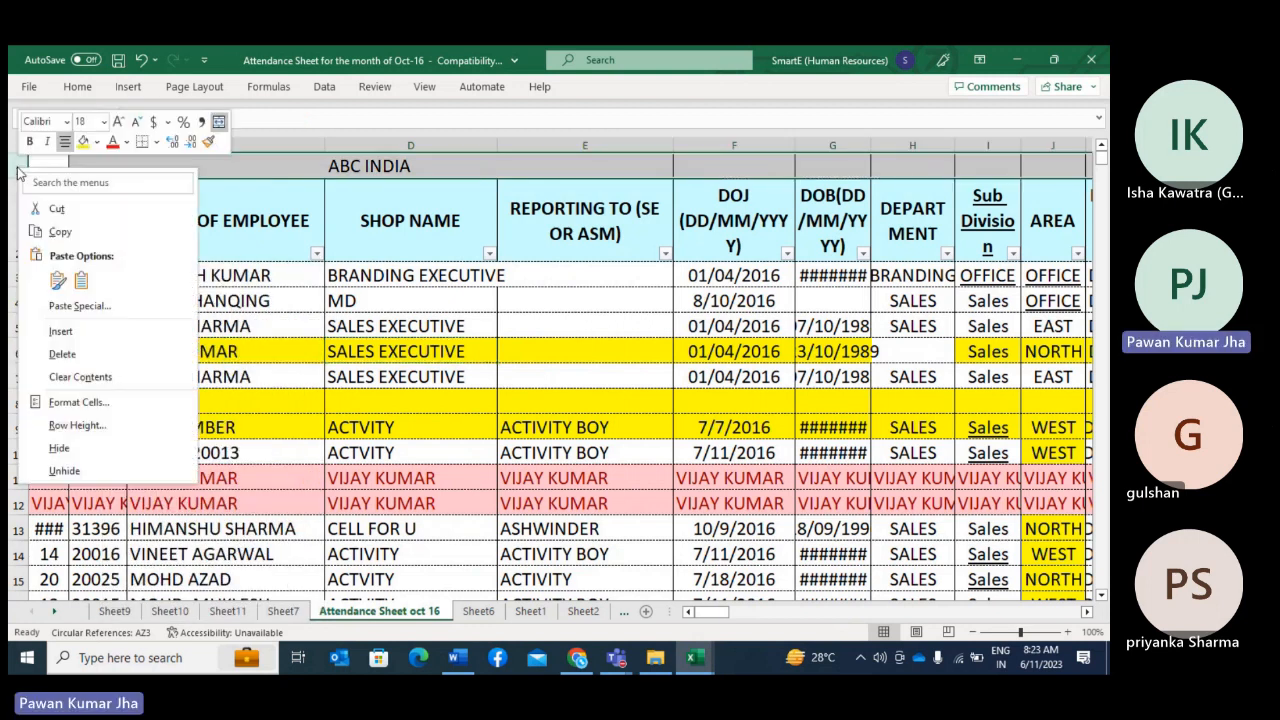
pyautogui.click(62, 353)
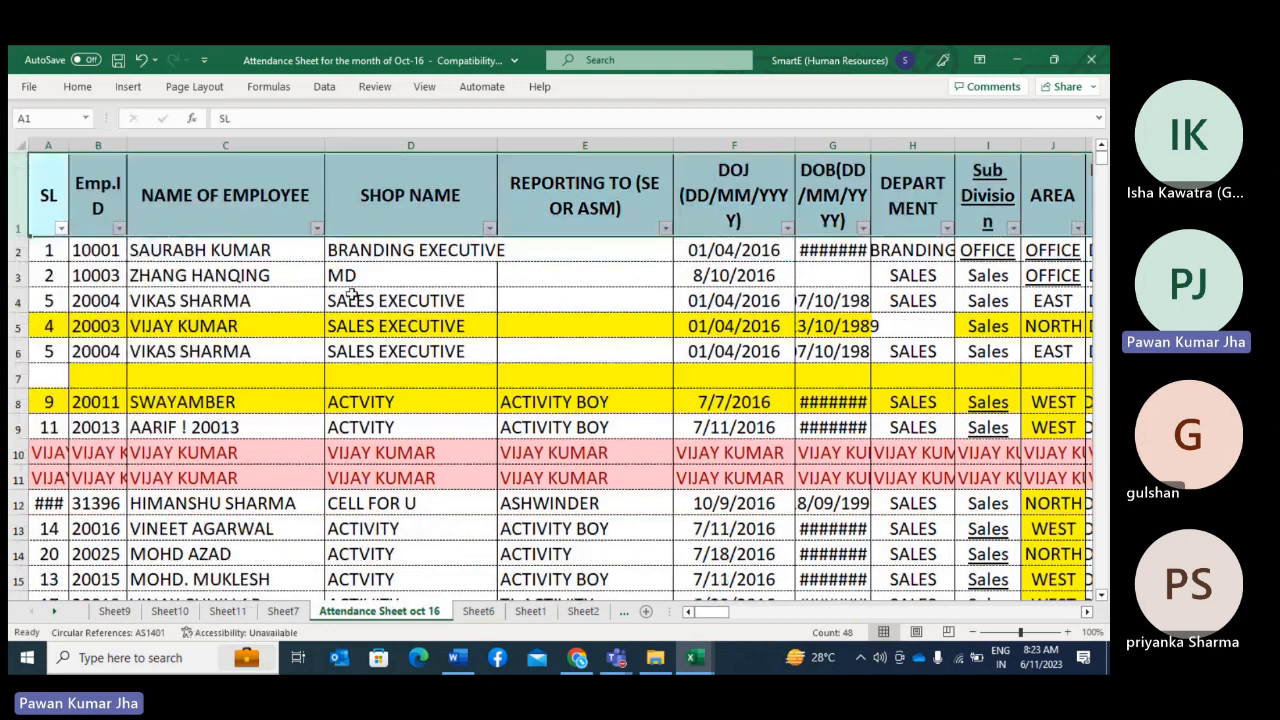
pyautogui.click(324, 87)
pyautogui.click(677, 137)
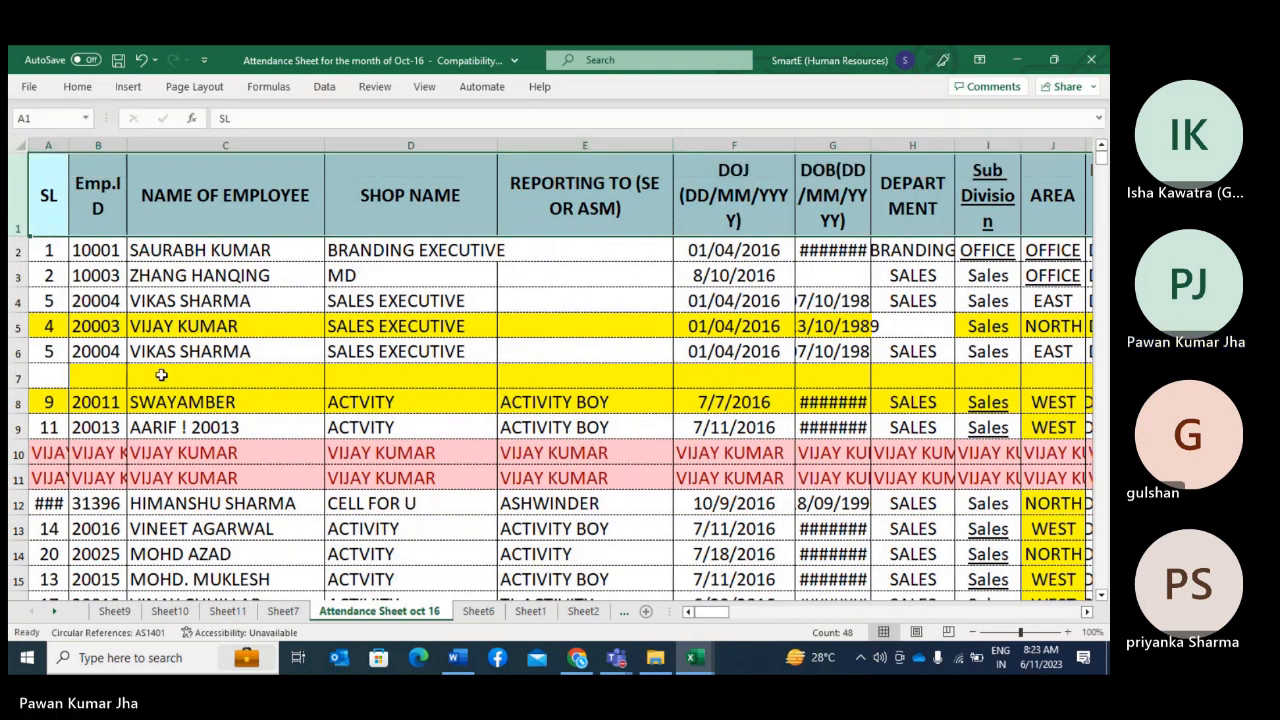
# Step: Apply filters with the entire sheet selected and remove them again from header row 1
pyautogui.click(101, 298)
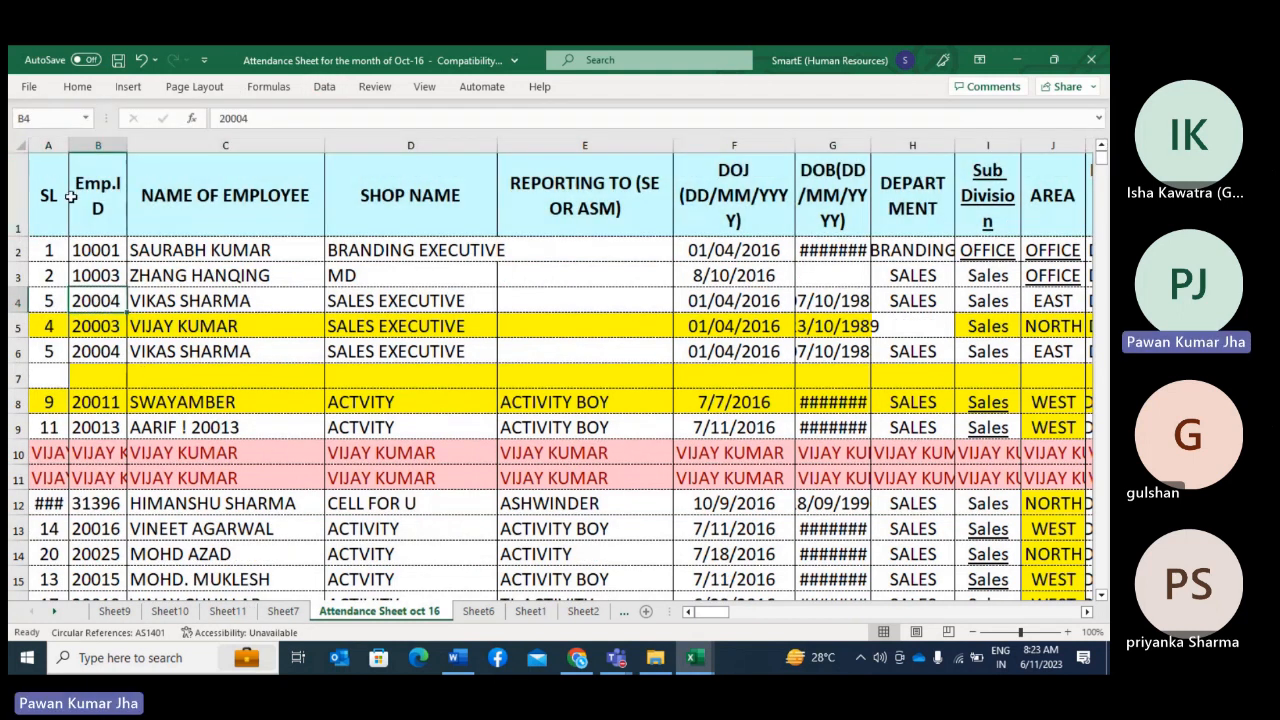
pyautogui.click(20, 144)
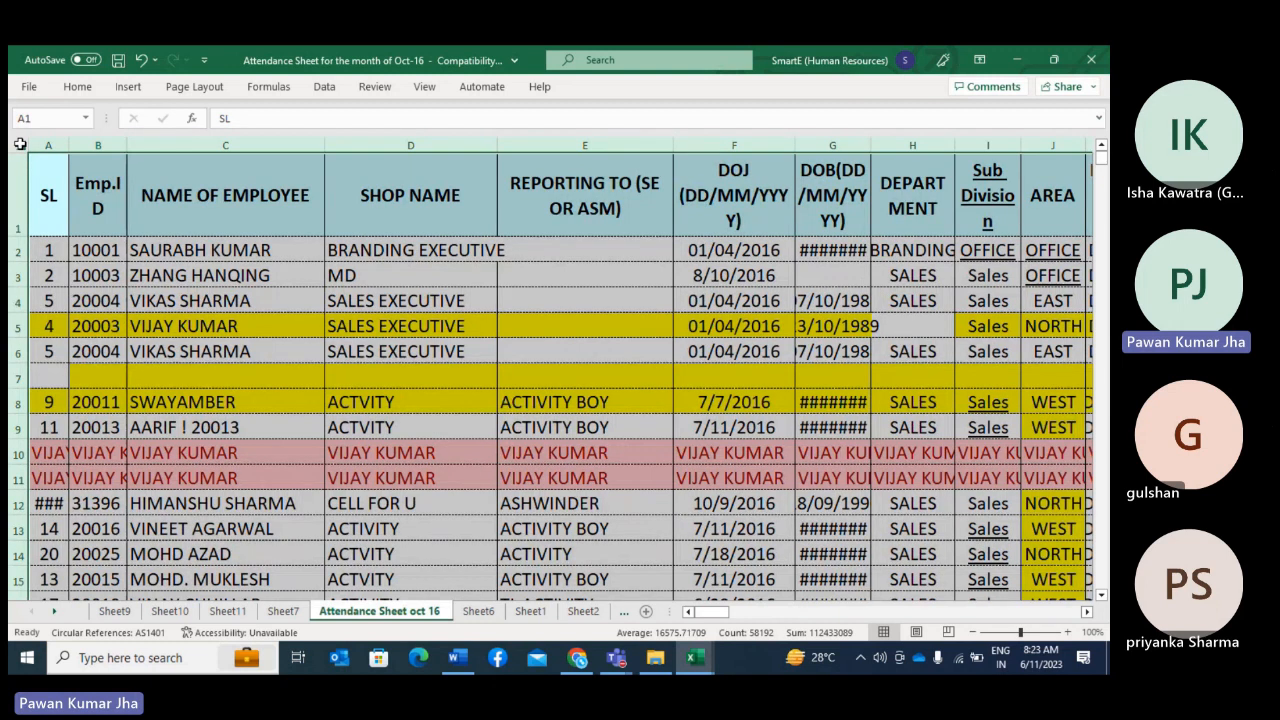
pyautogui.click(324, 87)
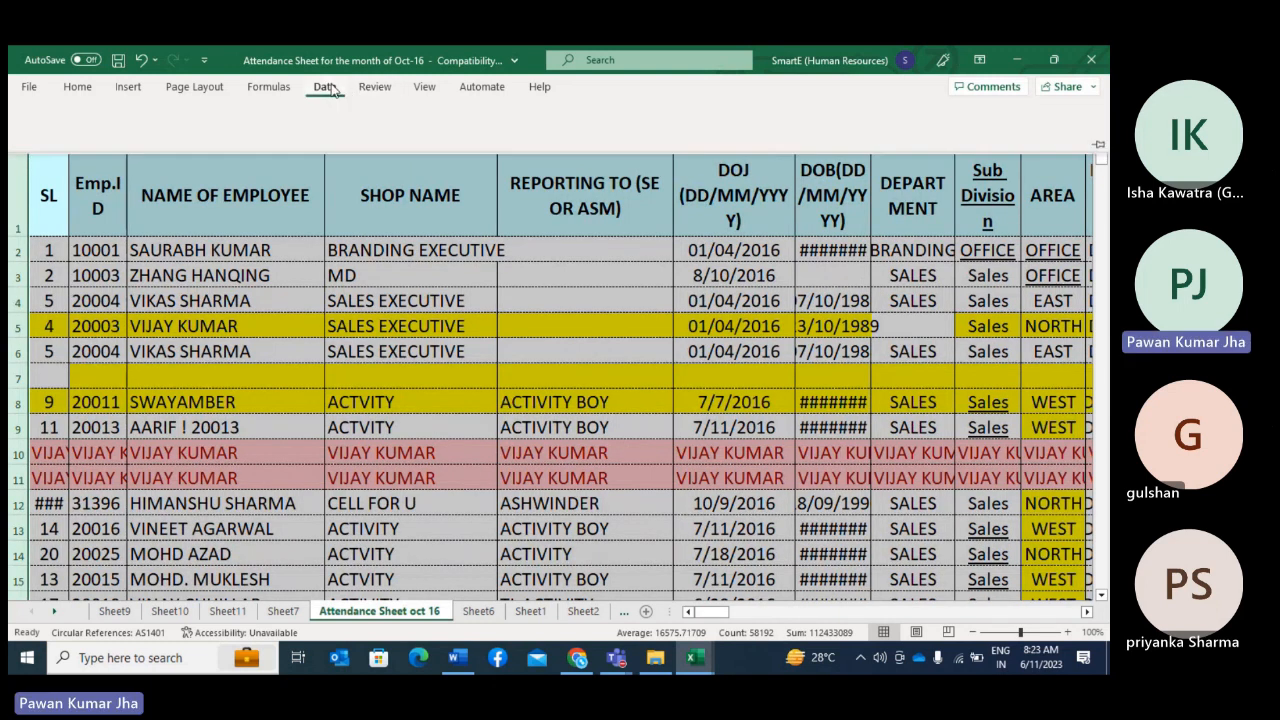
pyautogui.click(678, 140)
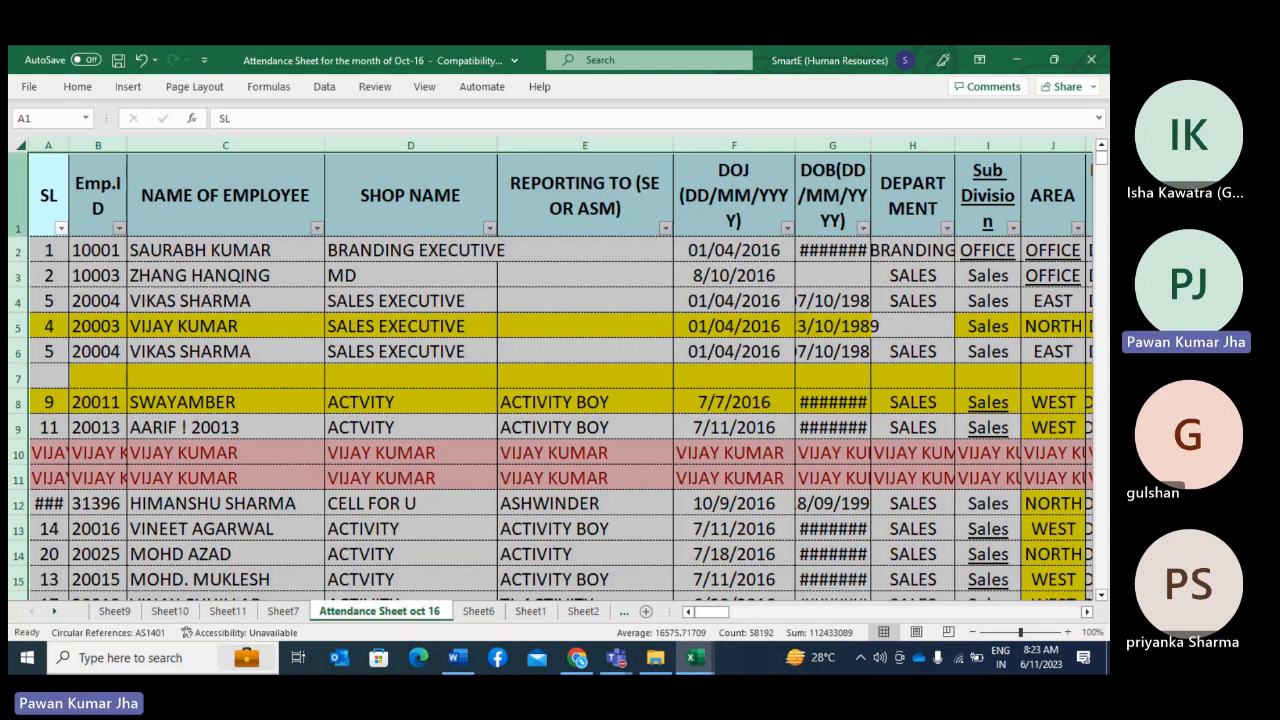
pyautogui.click(12, 200)
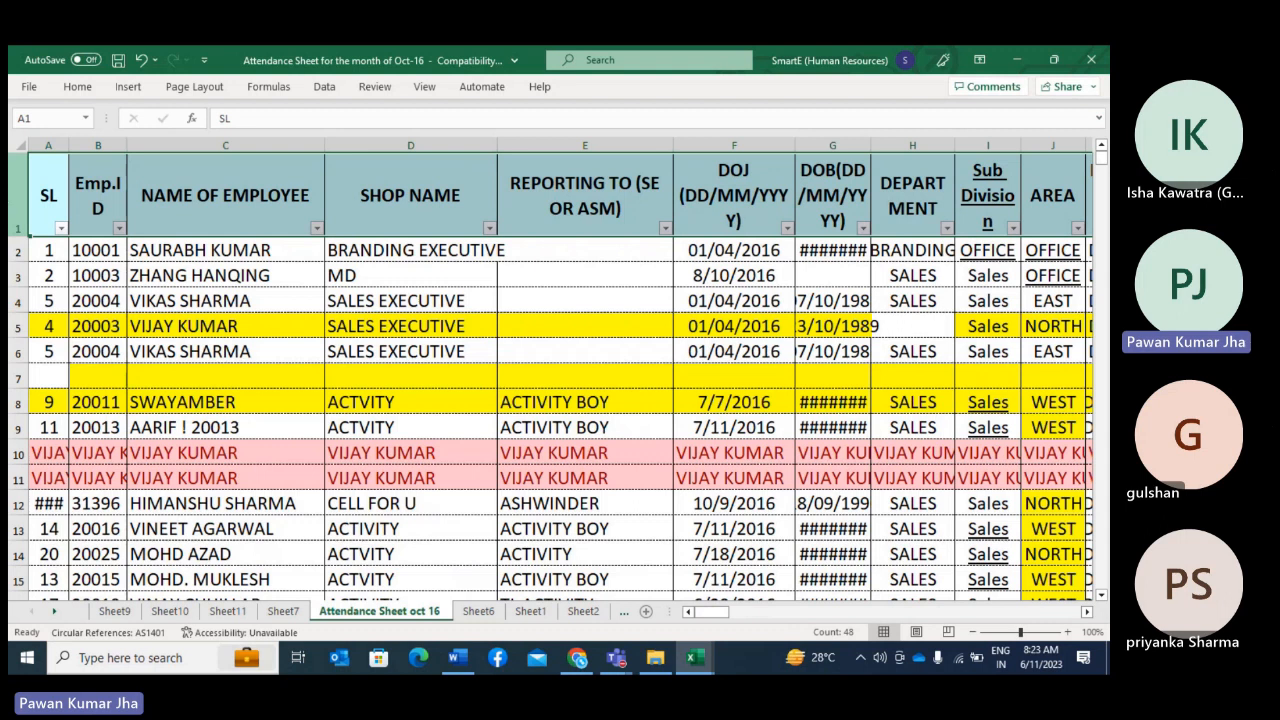
pyautogui.click(324, 88)
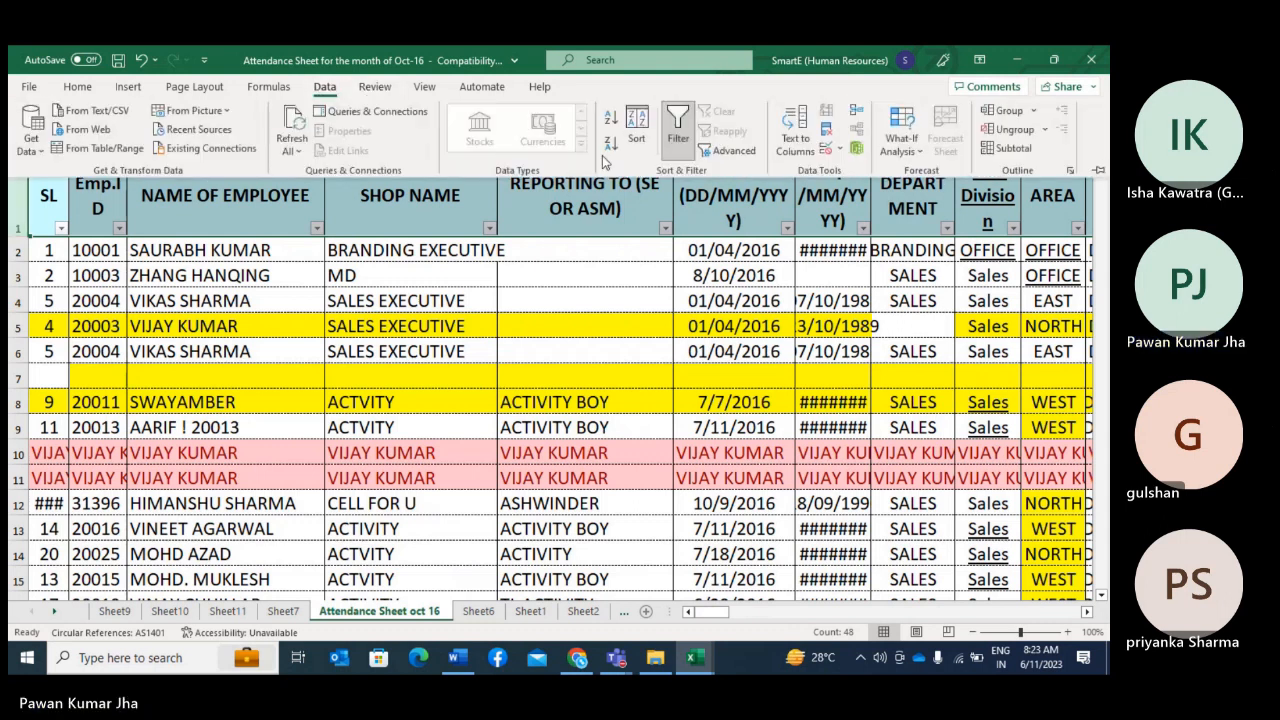
pyautogui.click(678, 125)
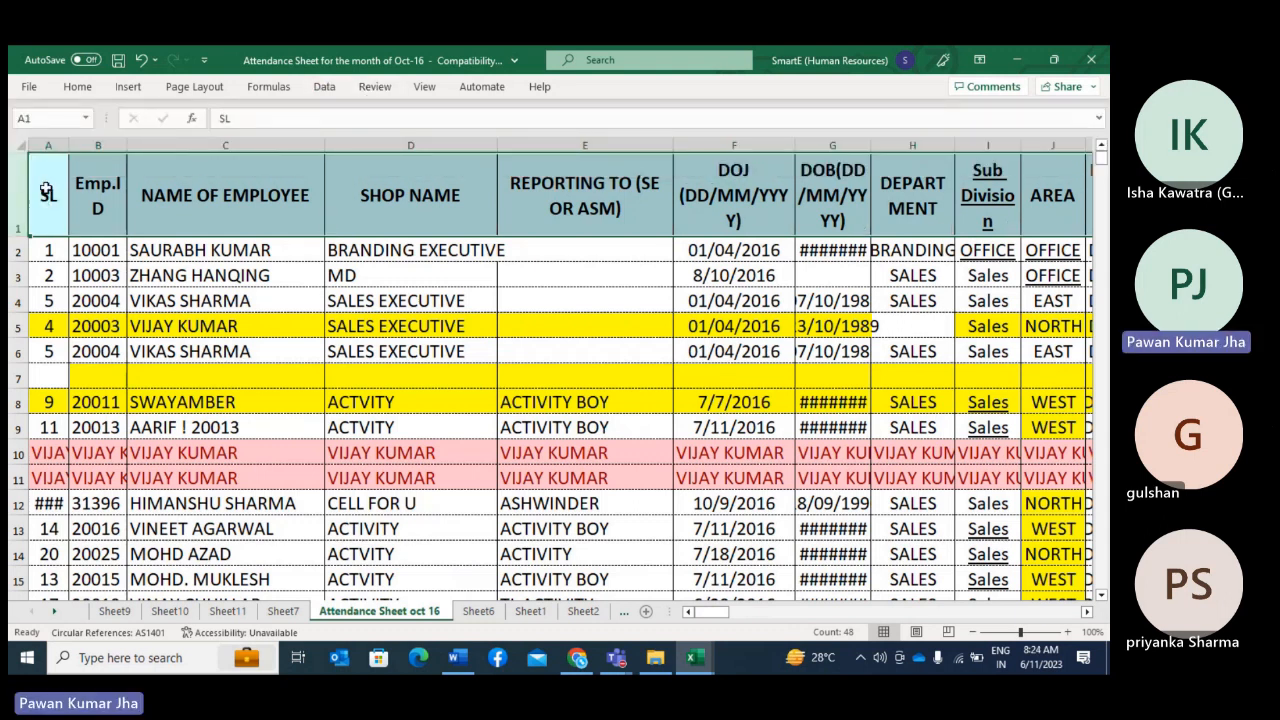
pyautogui.click(43, 189)
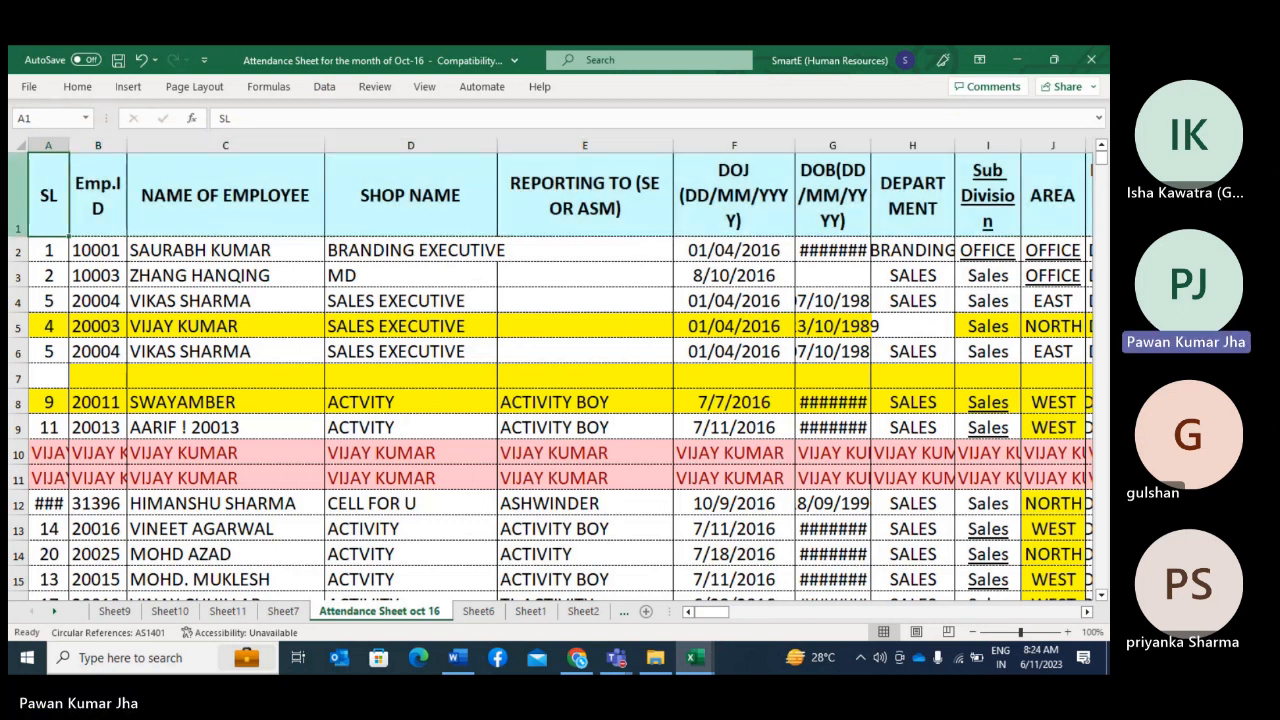
# Step: Select all rows from header row 1 down to the last employee record in row 1400
pyautogui.click(18, 196)
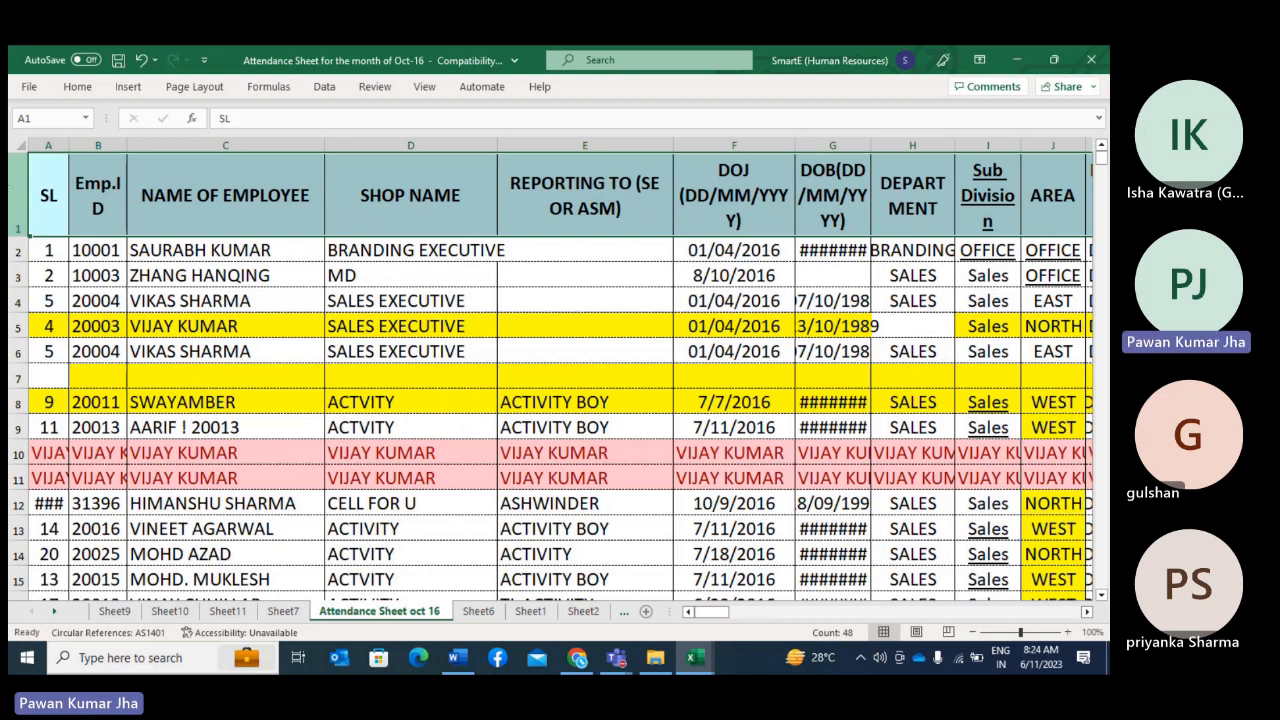
pyautogui.moveTo(18, 250); pyautogui.dragTo(18, 420)
pyautogui.hotkey('ctrl', 'shift', 'Down')
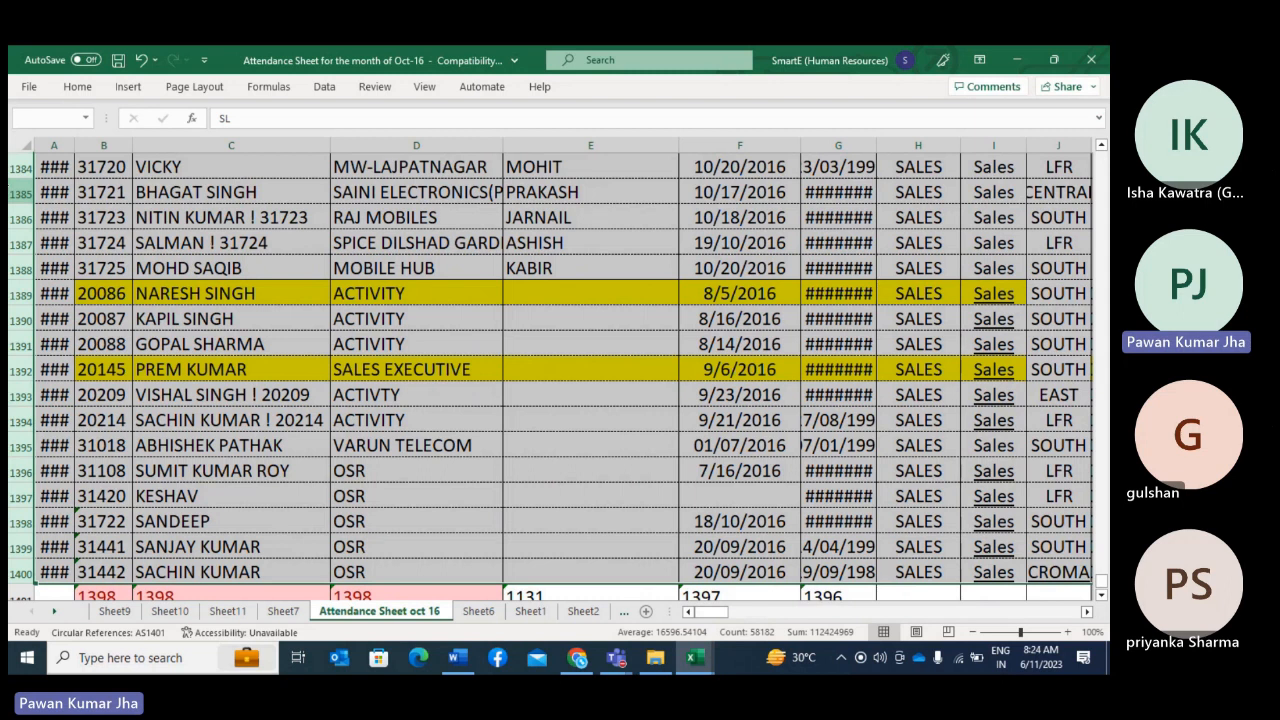
pyautogui.scroll(12, 503, 317)
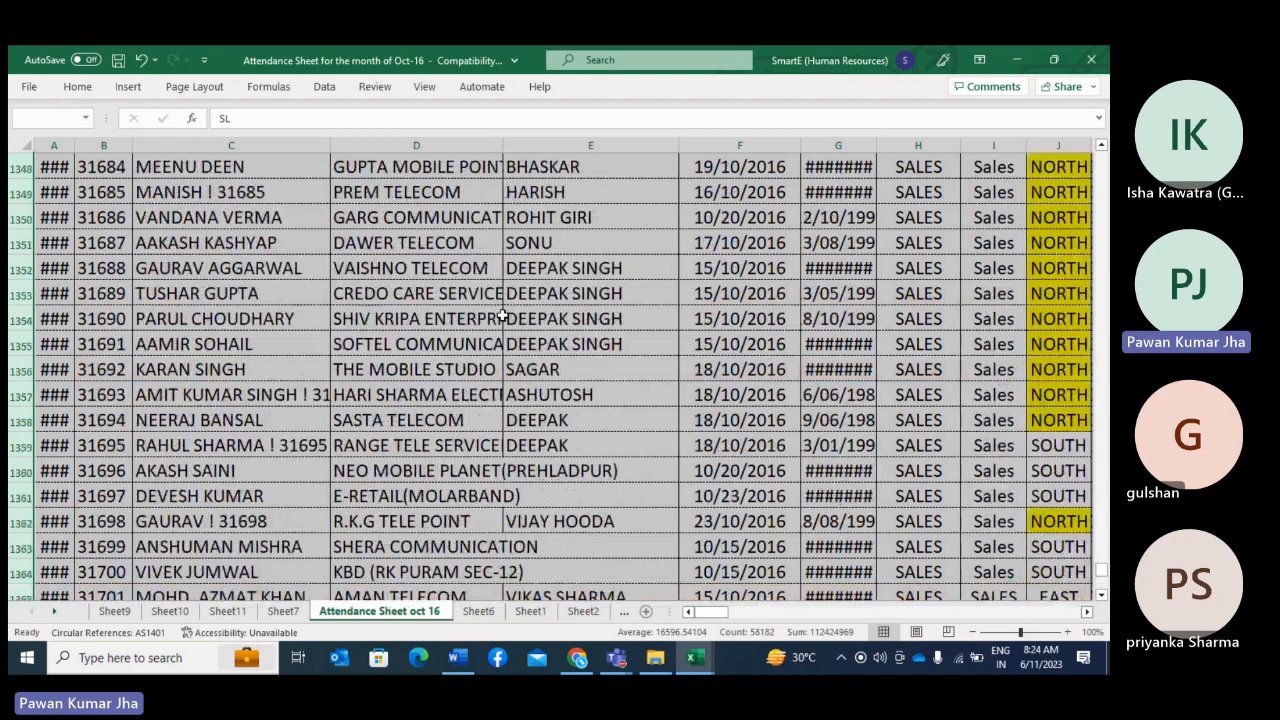
pyautogui.scroll(20, 503, 317)
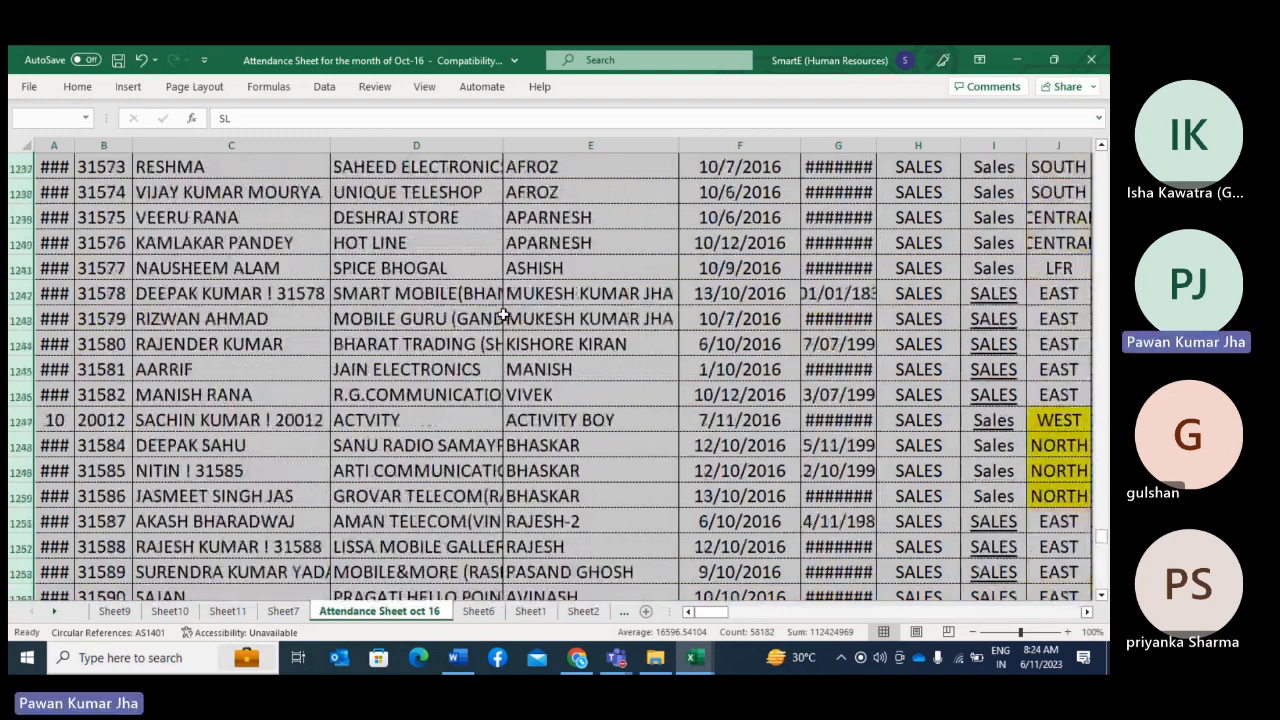
pyautogui.scroll(20, 503, 317)
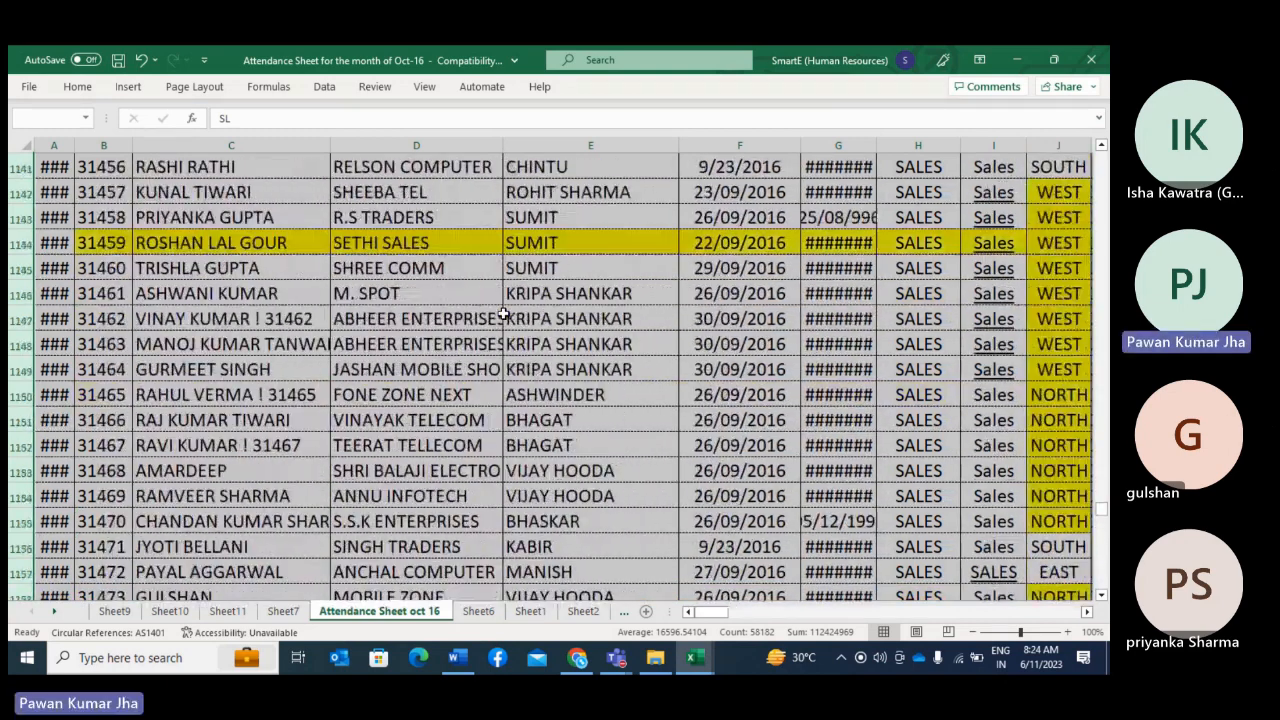
pyautogui.scroll(11, 503, 317)
pyautogui.moveTo(1100, 507); pyautogui.dragTo(1100, 148)
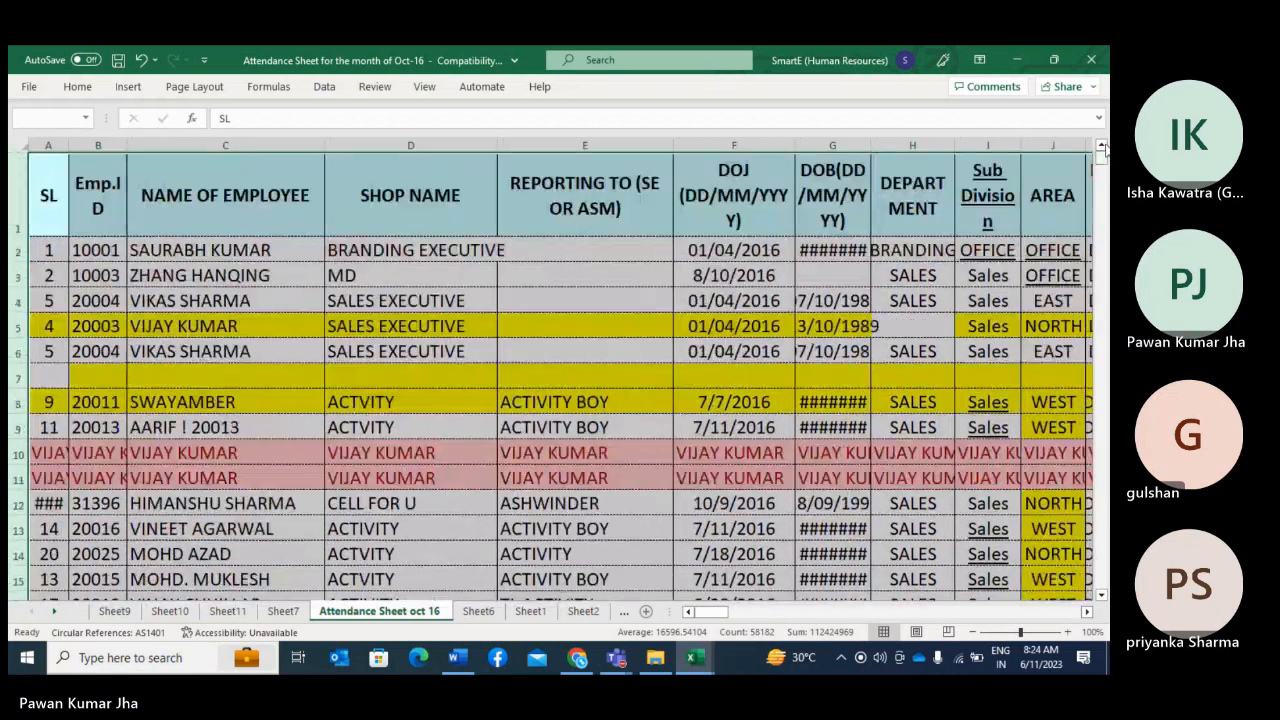
# Step: Delete the blank yellow row 7 between the employee records
pyautogui.rightClick(17, 356)
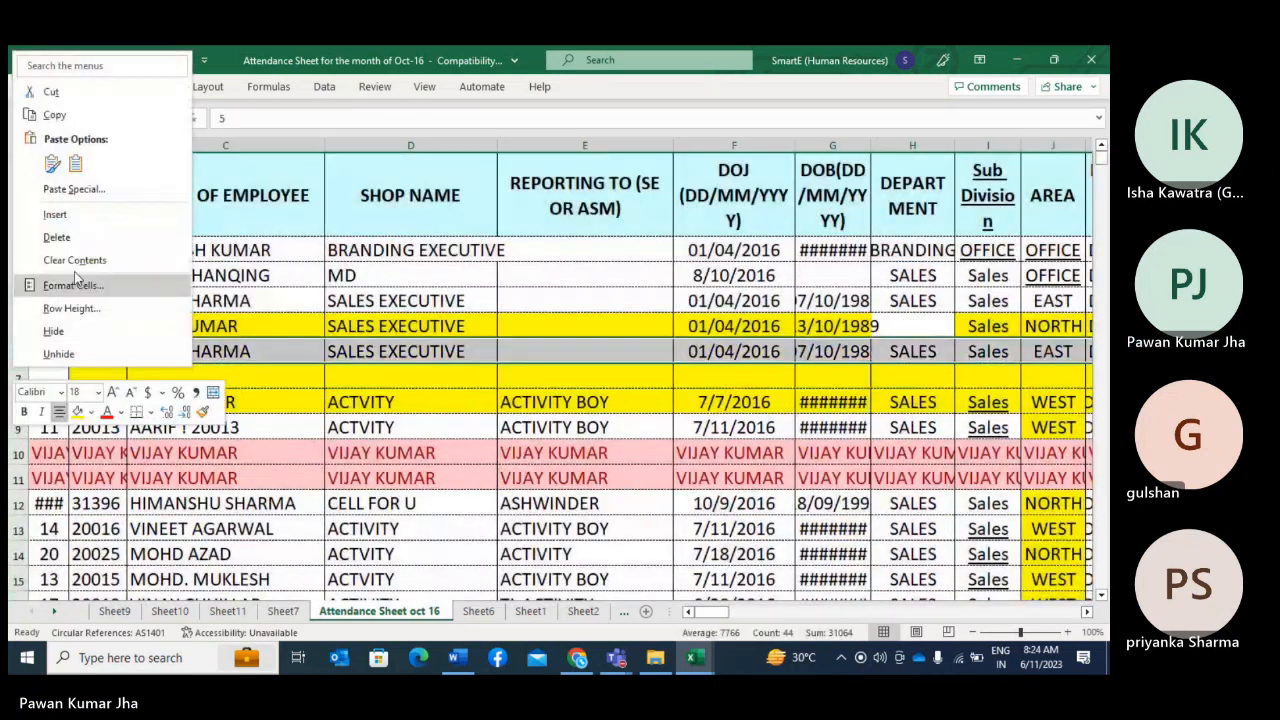
pyautogui.click(227, 382)
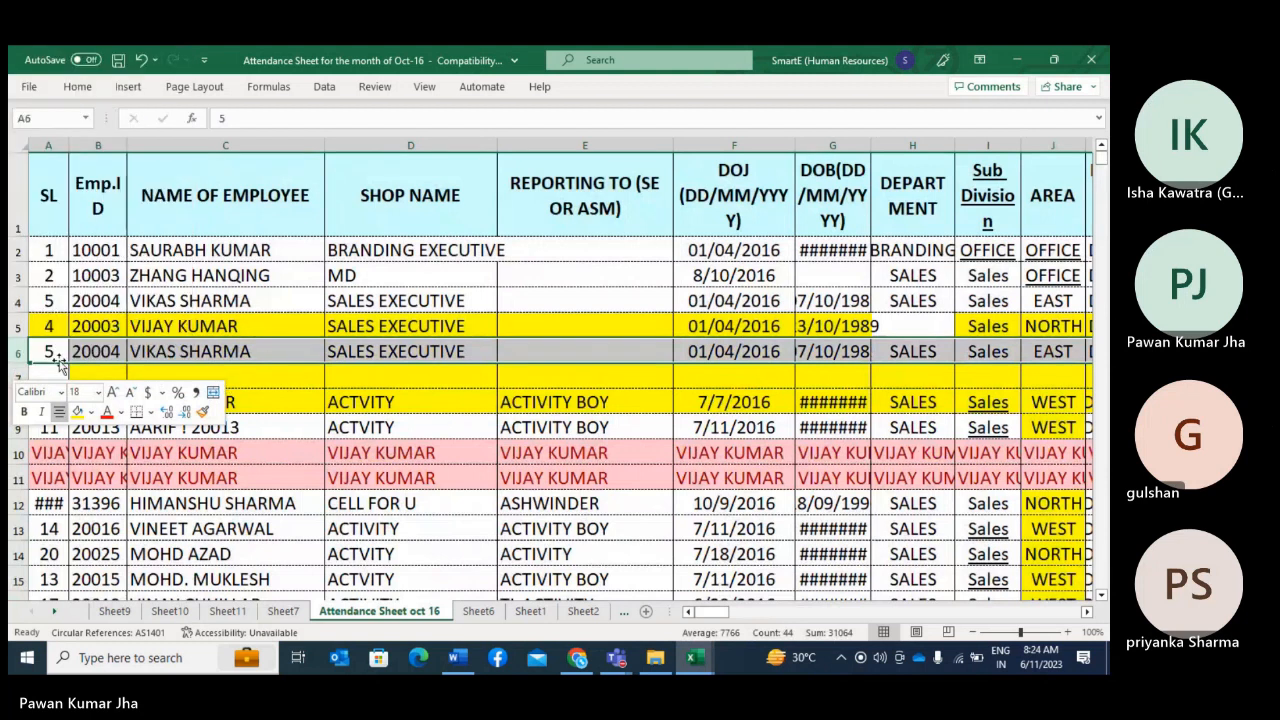
pyautogui.click(18, 377)
pyautogui.rightClick(20, 377)
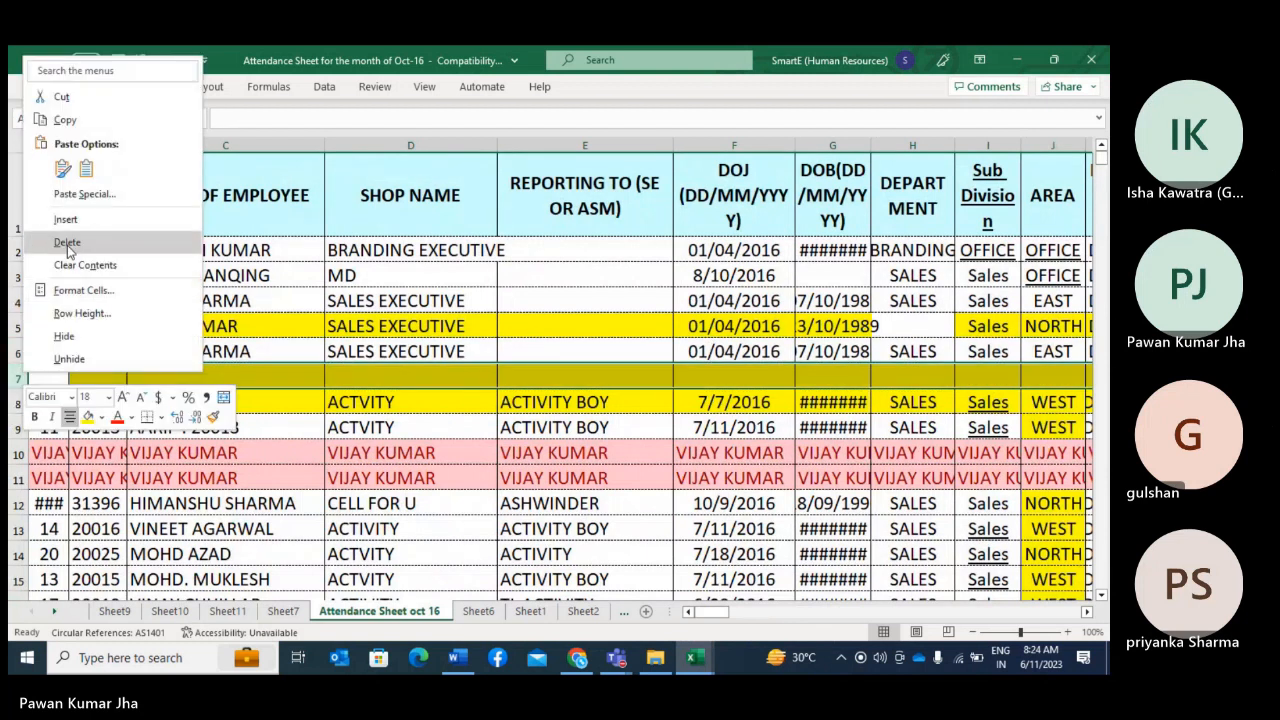
pyautogui.click(67, 243)
pyautogui.click(375, 505)
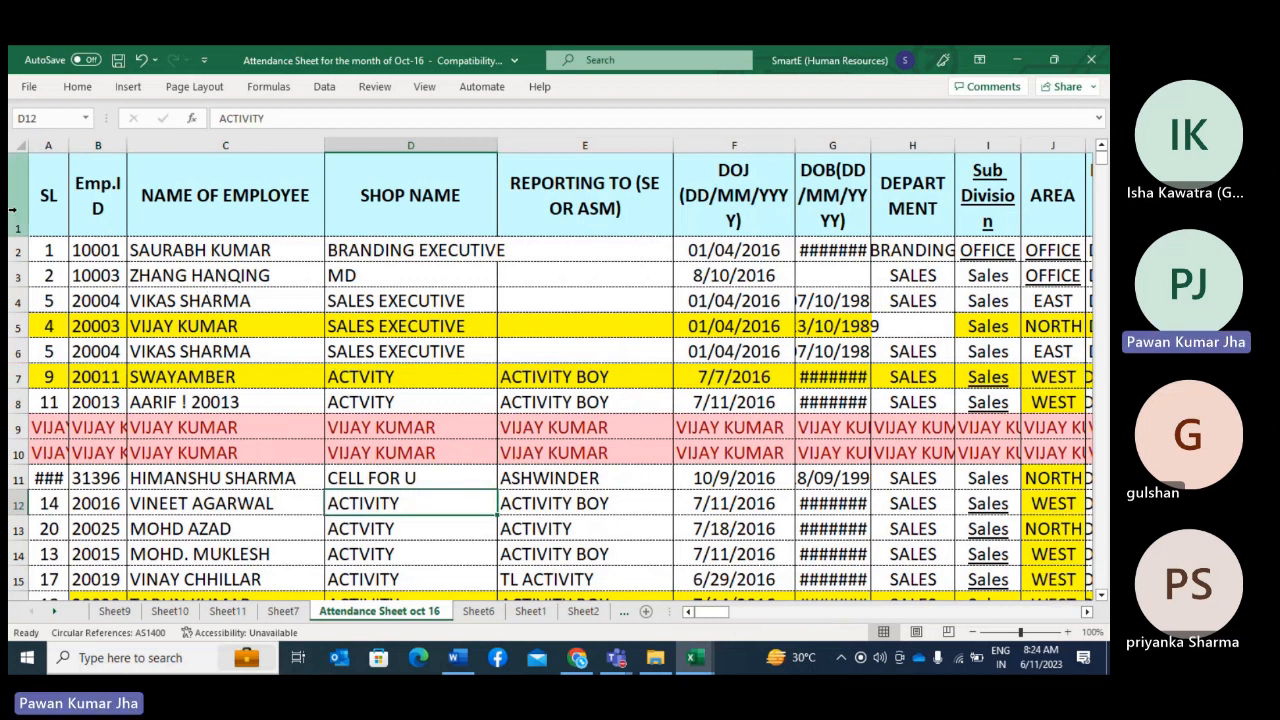
# Step: Select the whole sheet starting from header row 1 and apply filters to the headers
pyautogui.click(13, 209)
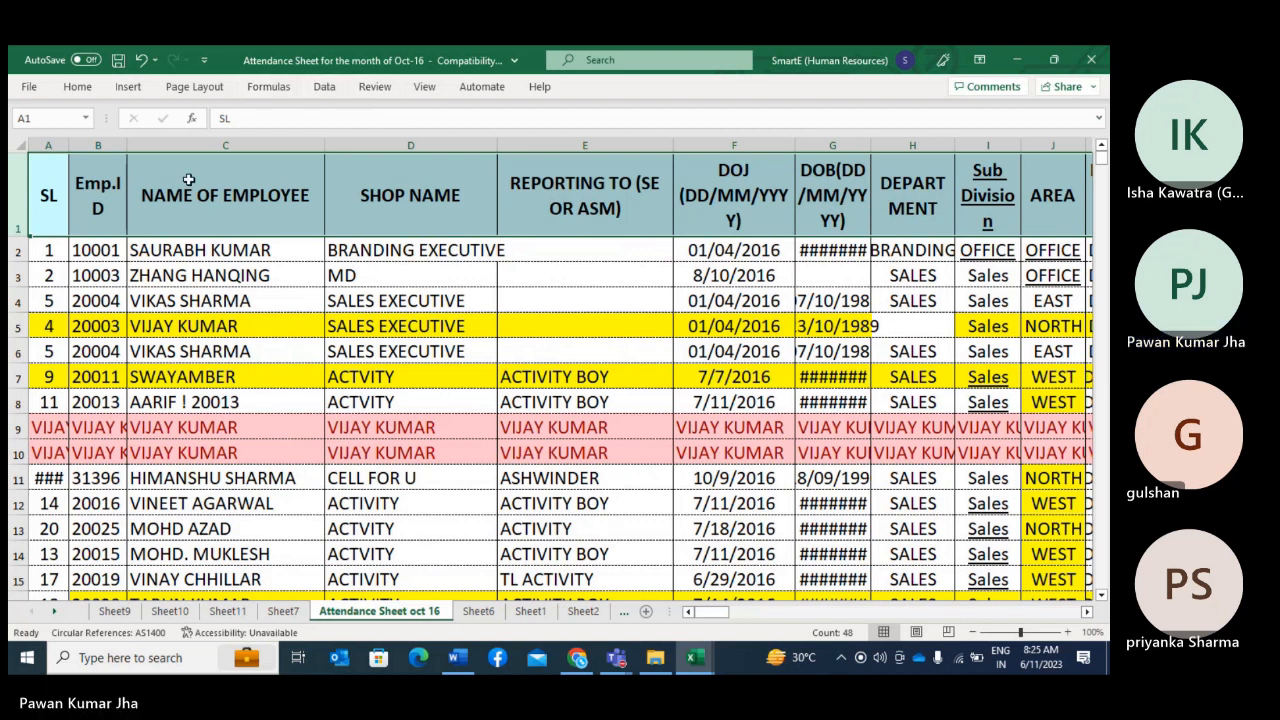
pyautogui.hotkey('ctrl', 'a')
pyautogui.click(324, 86)
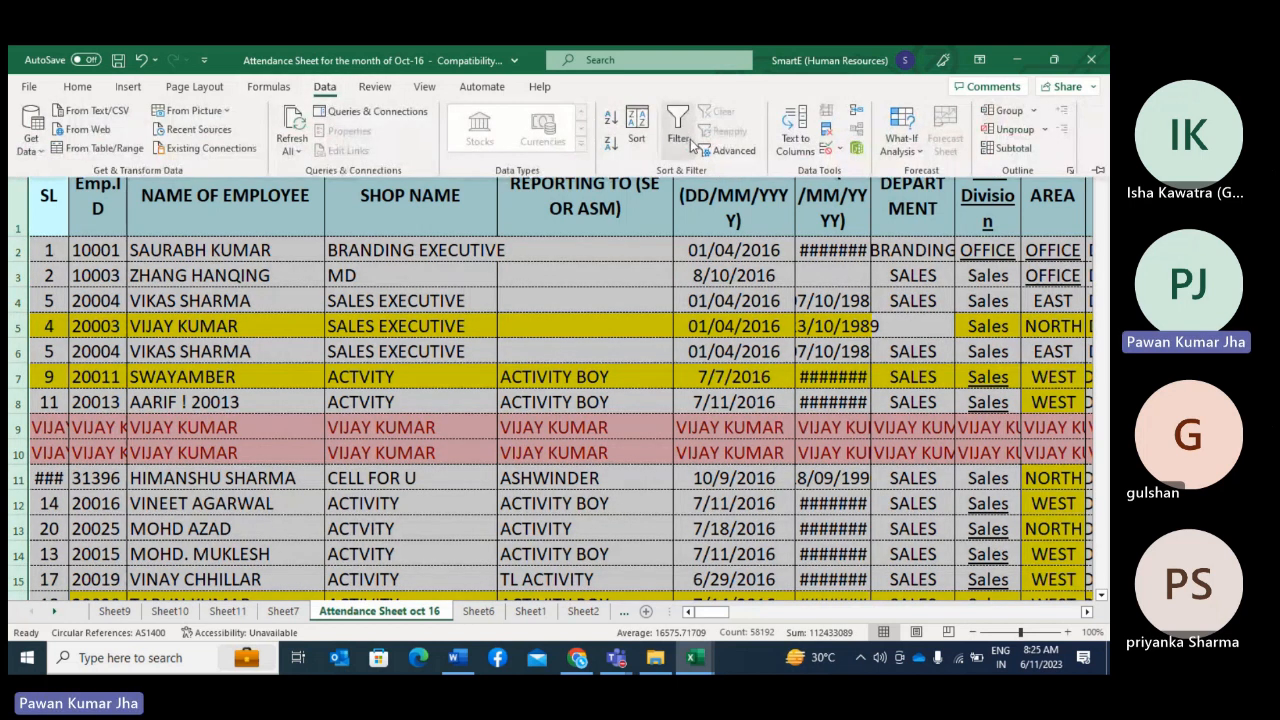
pyautogui.click(690, 139)
pyautogui.click(523, 392)
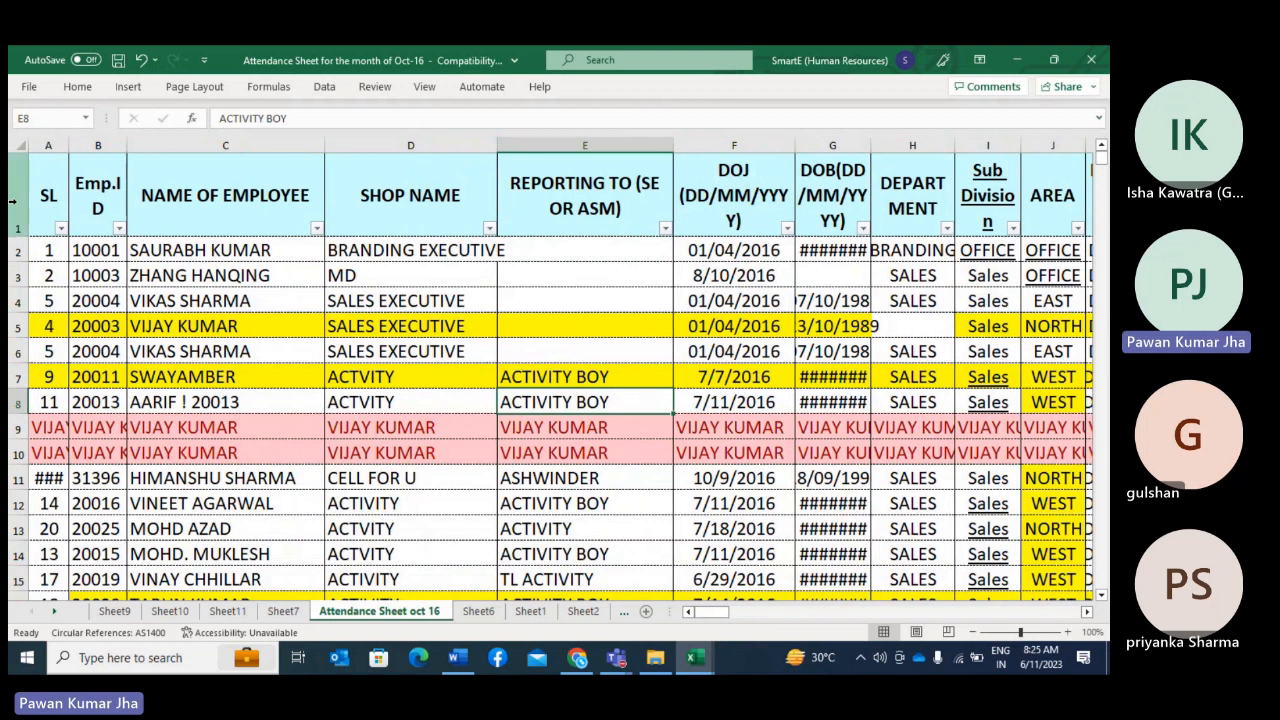
# Step: Check the value list of the Emp.ID filter and close it without filtering
pyautogui.click(18, 402)
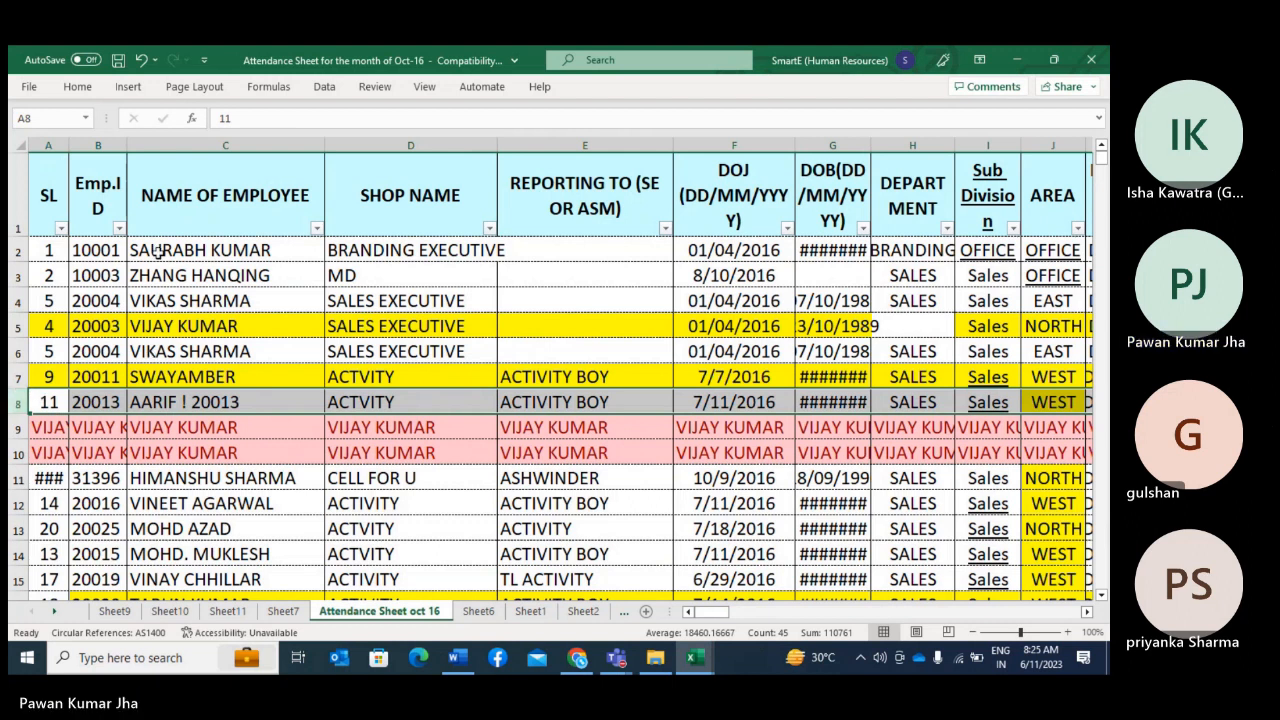
pyautogui.click(118, 229)
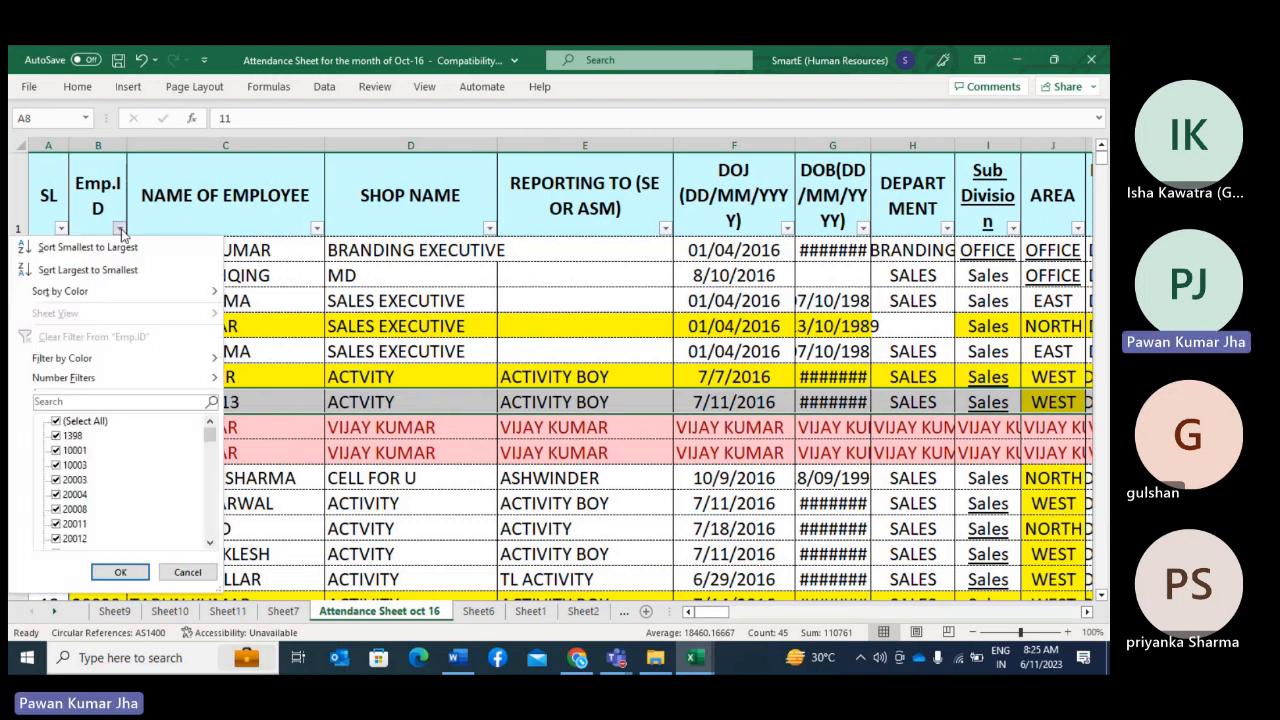
pyautogui.press('Escape')
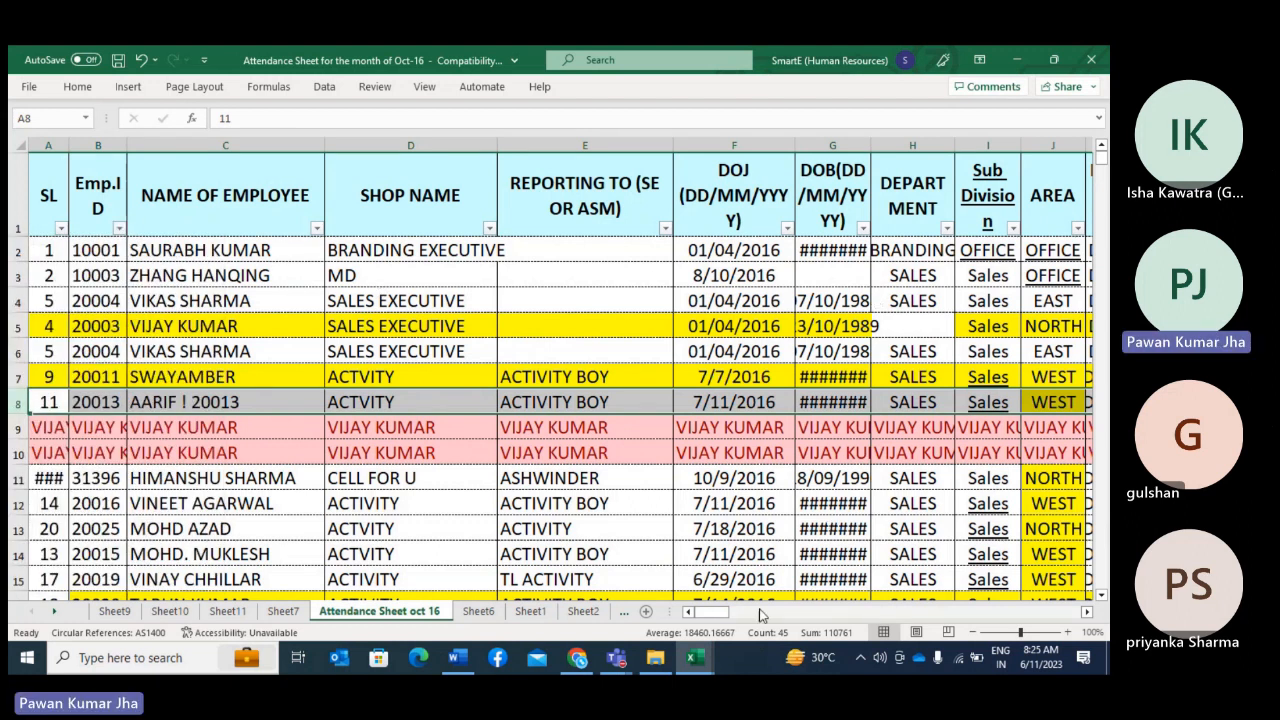
# Step: Widen the AREA column to fit its contents
pyautogui.moveTo(718, 614); pyautogui.dragTo(733, 617)
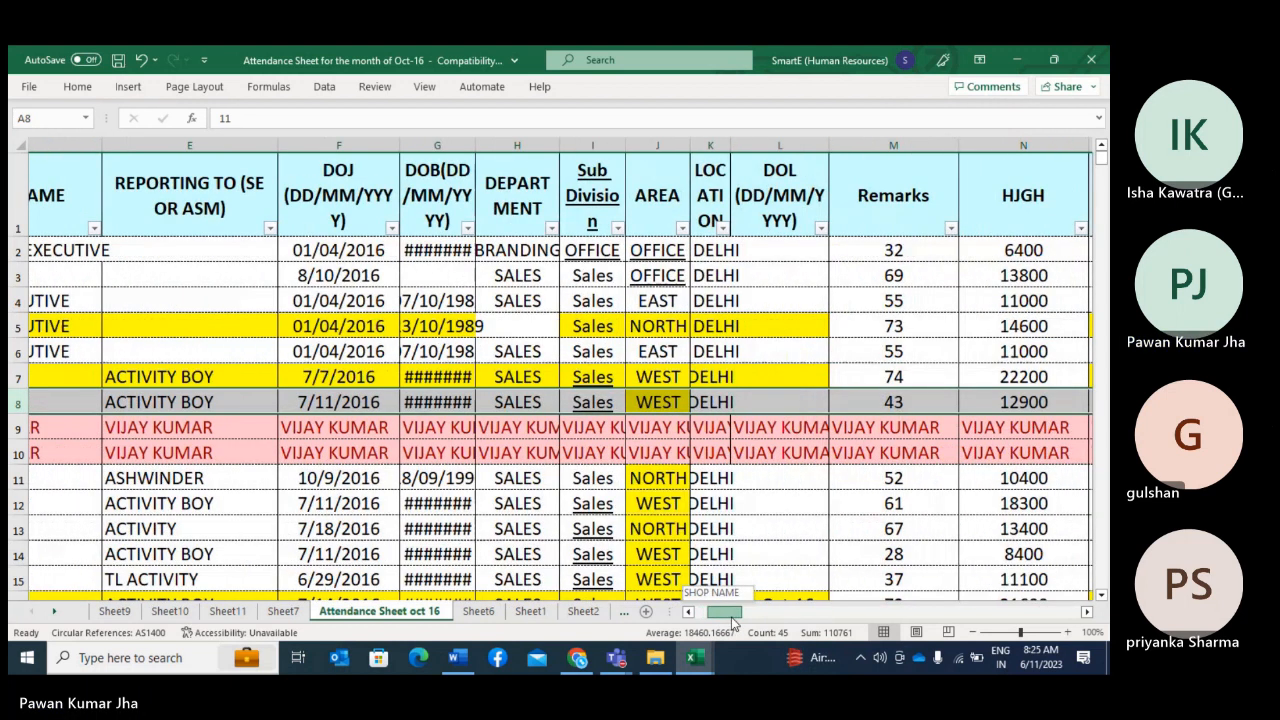
pyautogui.click(661, 253)
pyautogui.doubleClick(690, 148)
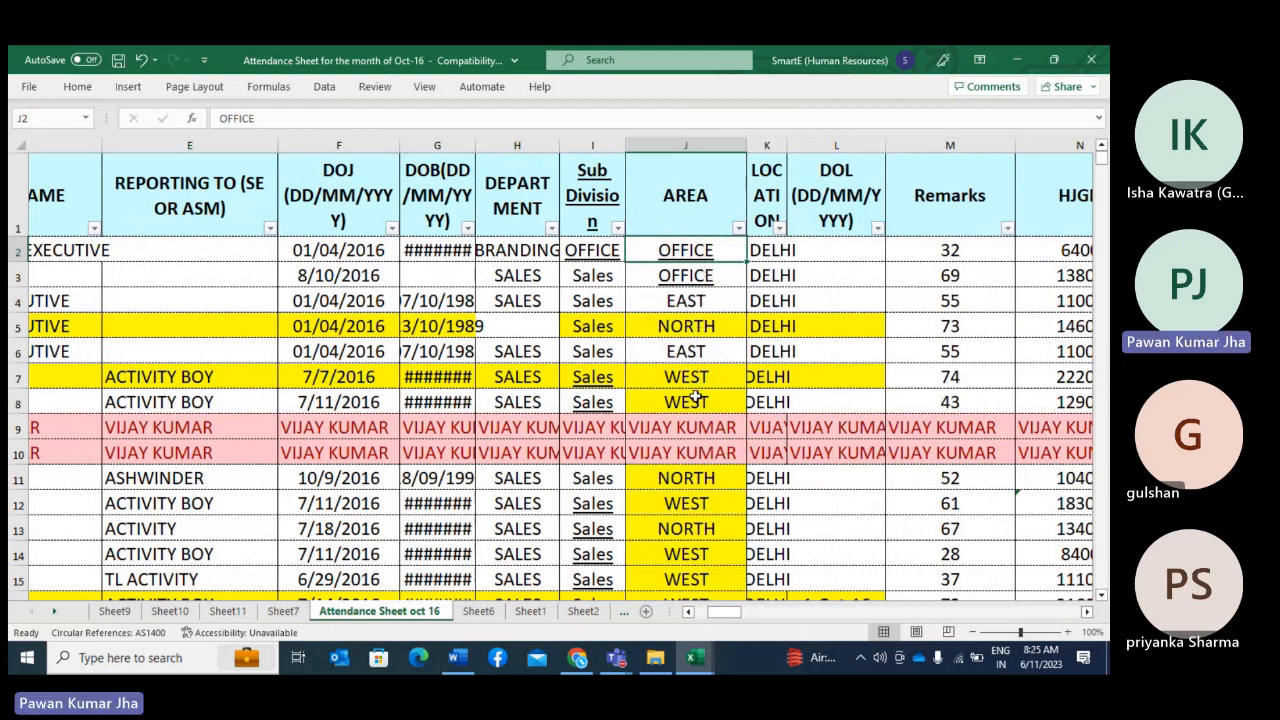
pyautogui.scroll(-1, 684, 555)
pyautogui.scroll(1, 685, 554)
# Step: Filter the AREA column to show only CENTRAL and NORTH
pyautogui.click(738, 228)
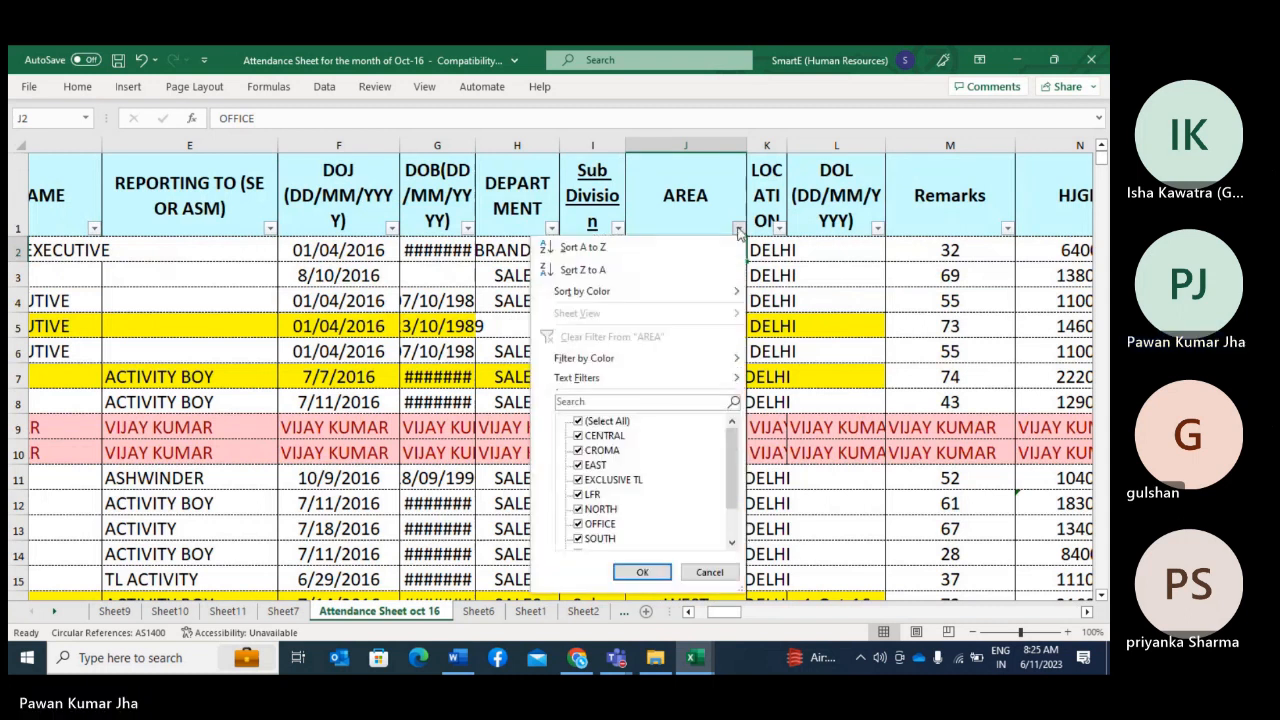
pyautogui.click(620, 421)
pyautogui.click(617, 437)
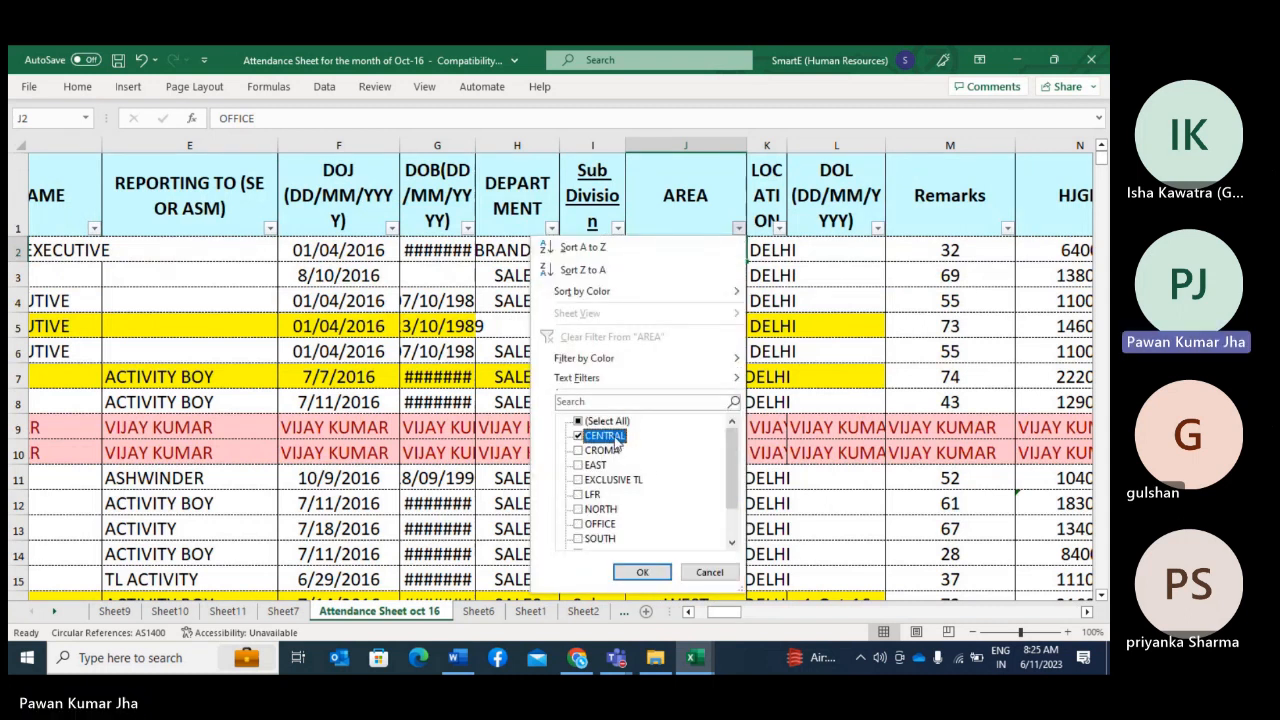
pyautogui.click(601, 510)
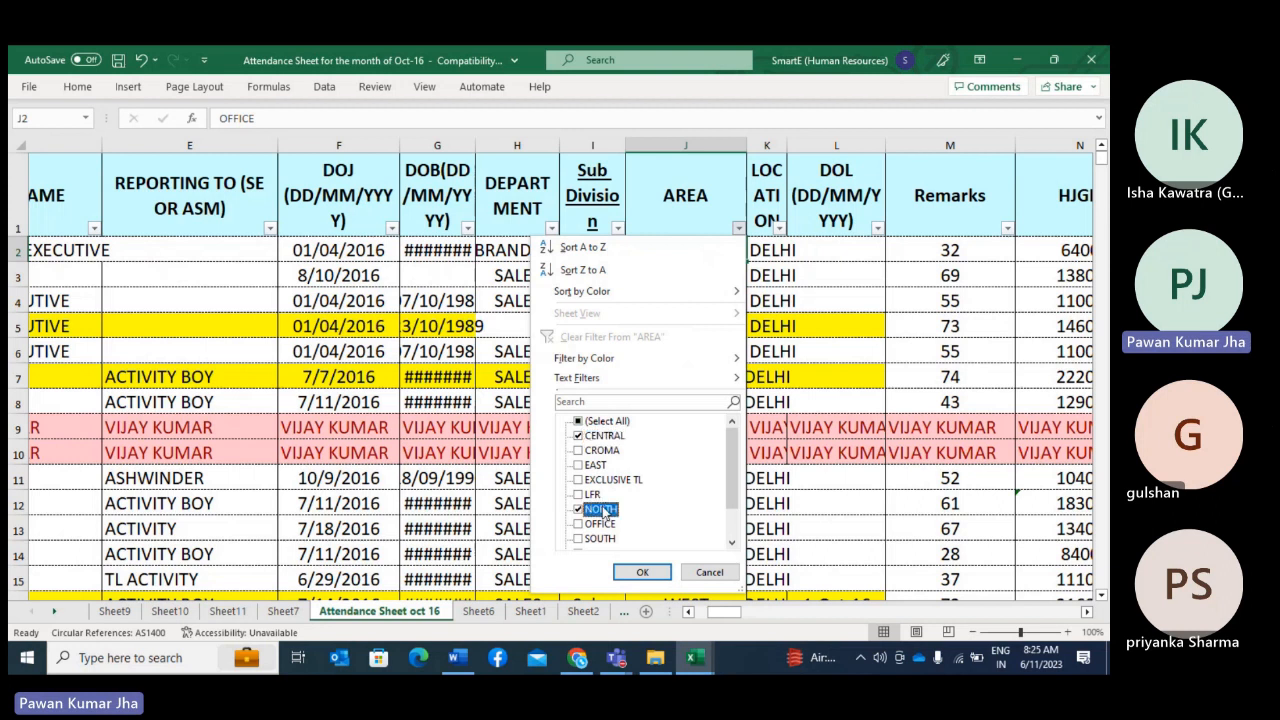
pyautogui.click(640, 572)
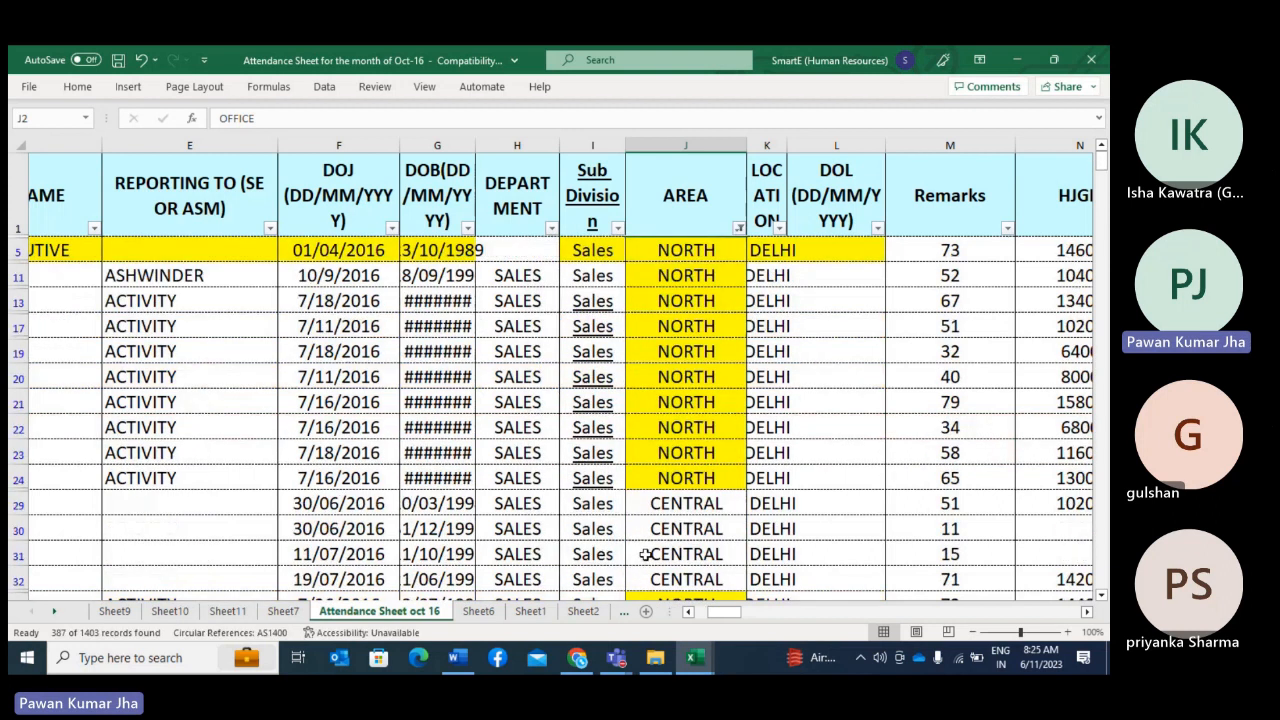
# Step: Look through the filtered records to see how the NORTH and CENTRAL rows are ordered in the AREA column
pyautogui.scroll(-5, 645, 555)
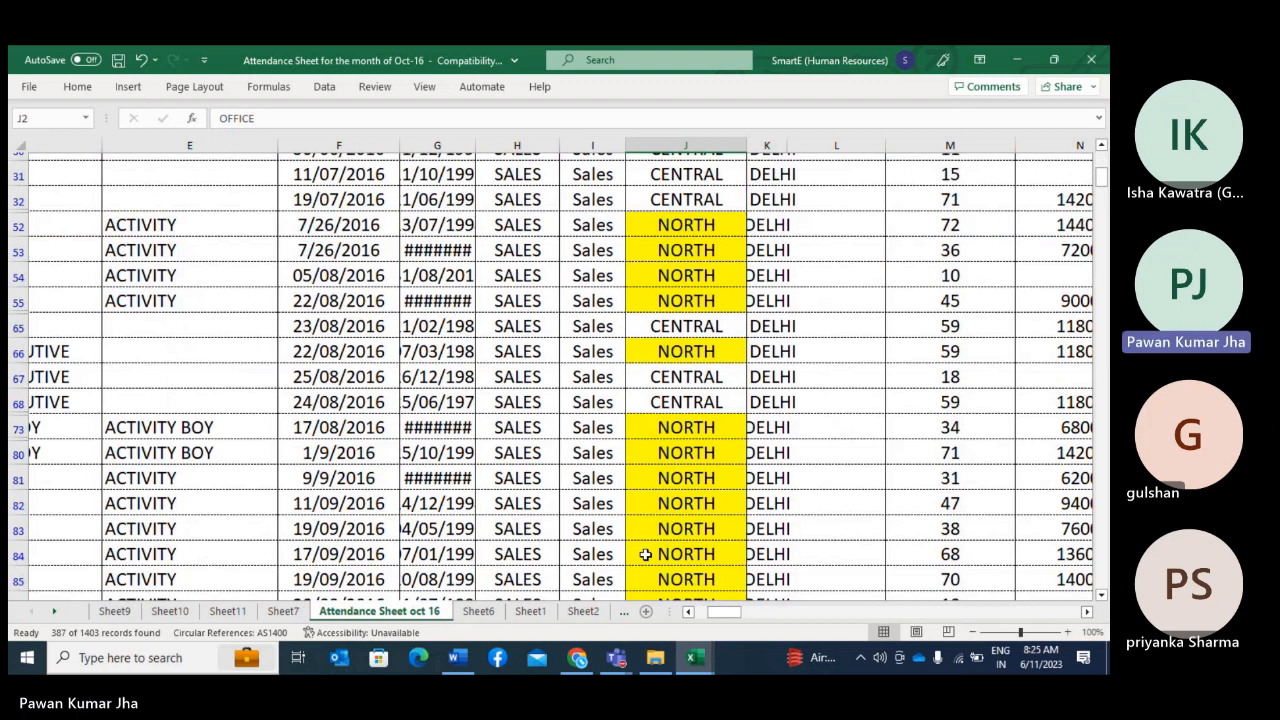
pyautogui.scroll(5, 645, 555)
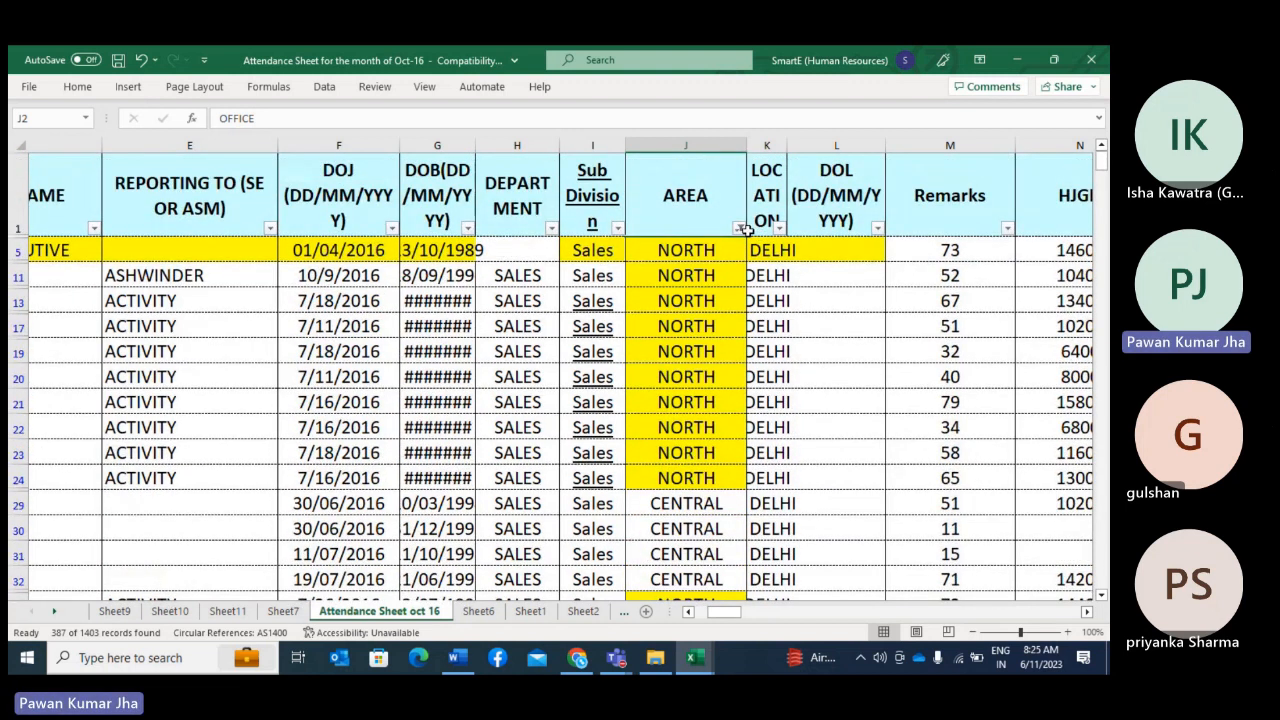
pyautogui.scroll(-2, 716, 547)
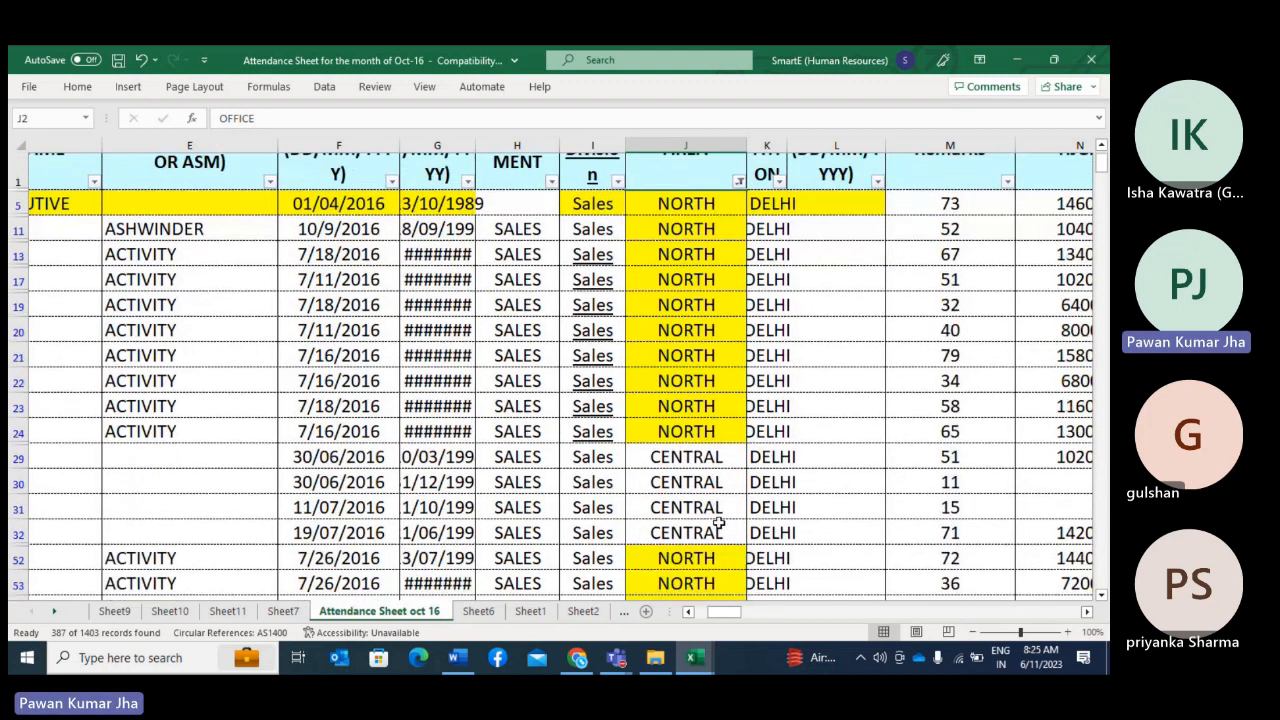
pyautogui.scroll(-3, 718, 521)
pyautogui.scroll(5, 712, 480)
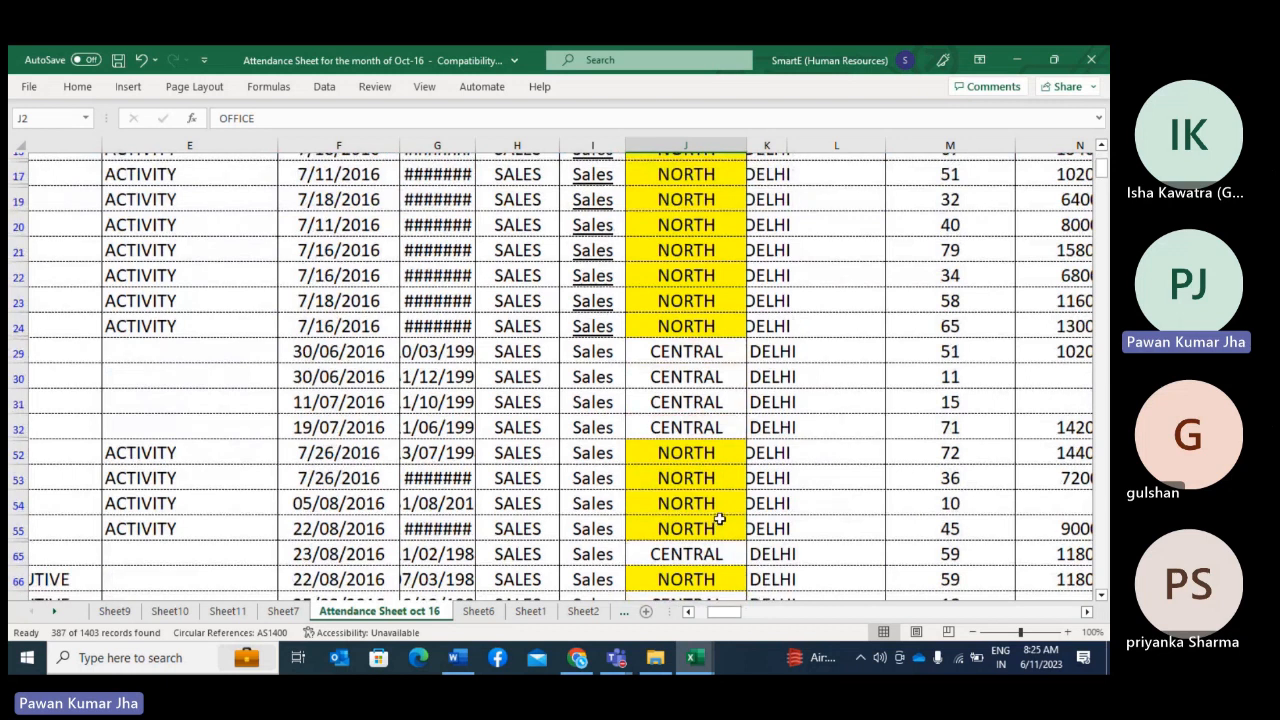
pyautogui.scroll(-2, 700, 400)
pyautogui.scroll(-2, 692, 460)
pyautogui.scroll(-2, 692, 505)
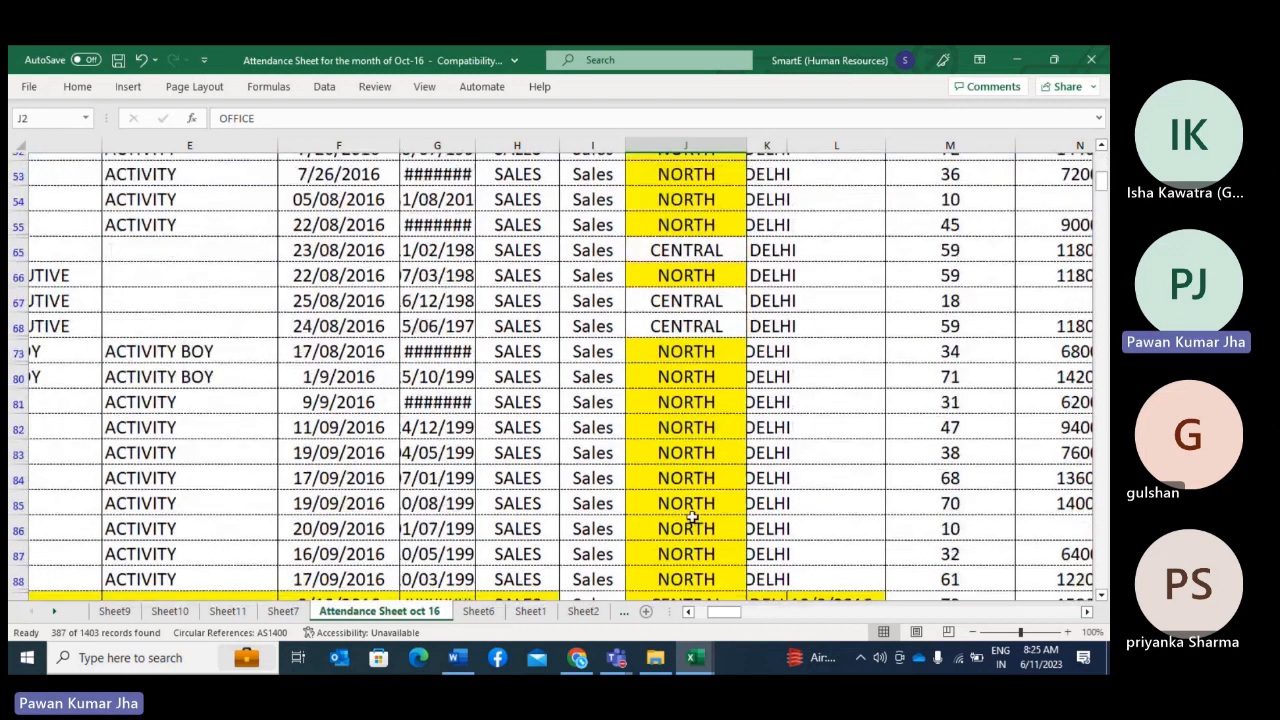
pyautogui.scroll(-3, 688, 530)
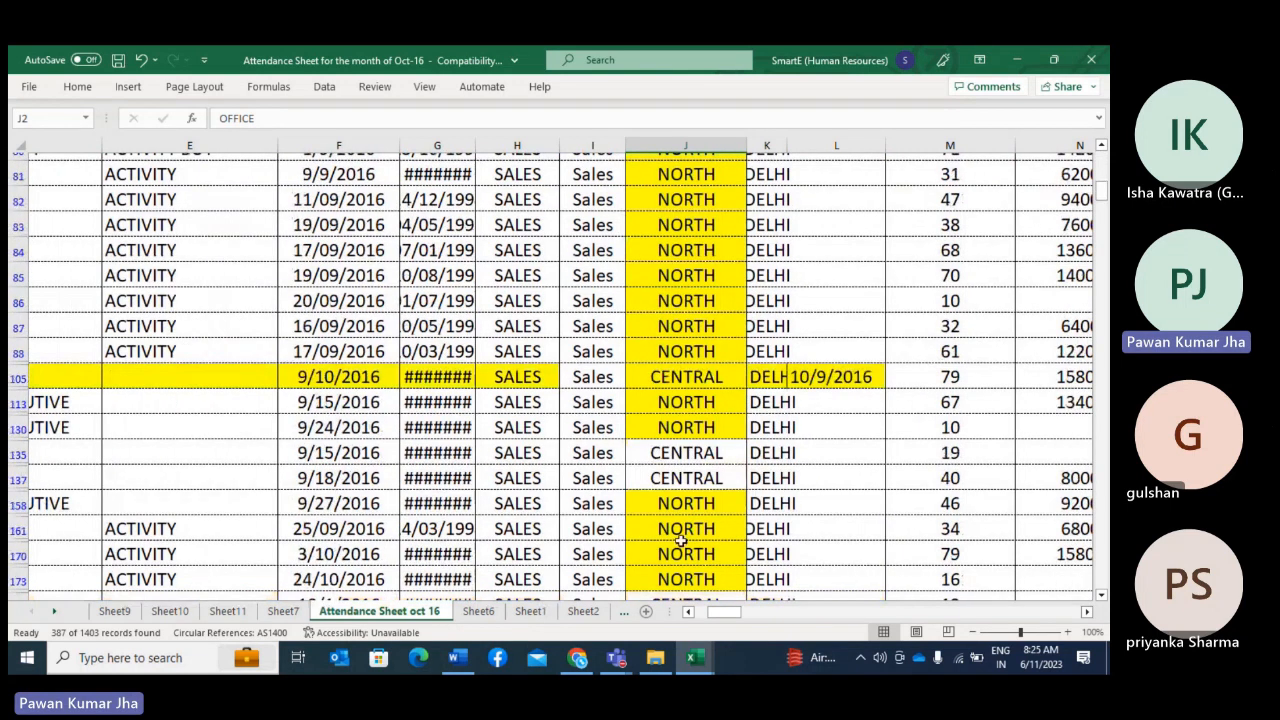
pyautogui.scroll(6, 680, 541)
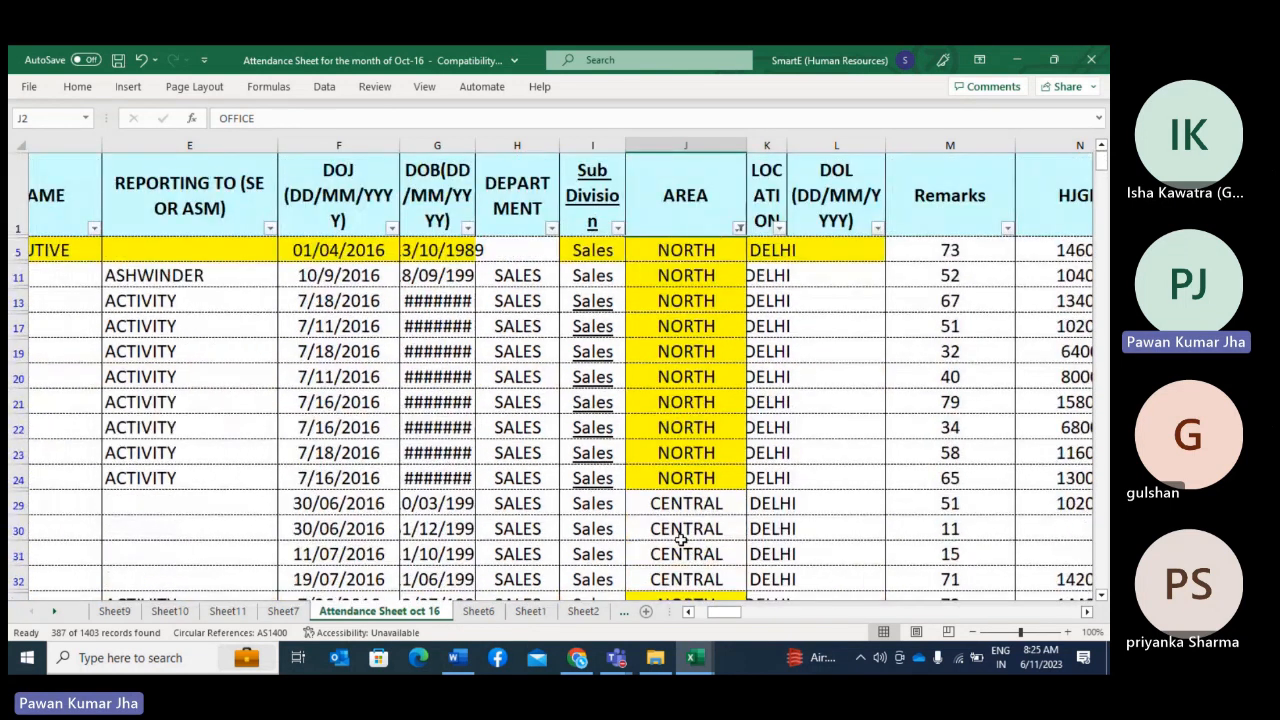
# Step: Sort the filtered records by AREA from A to Z and select the first ten AREA cells
pyautogui.click(738, 228)
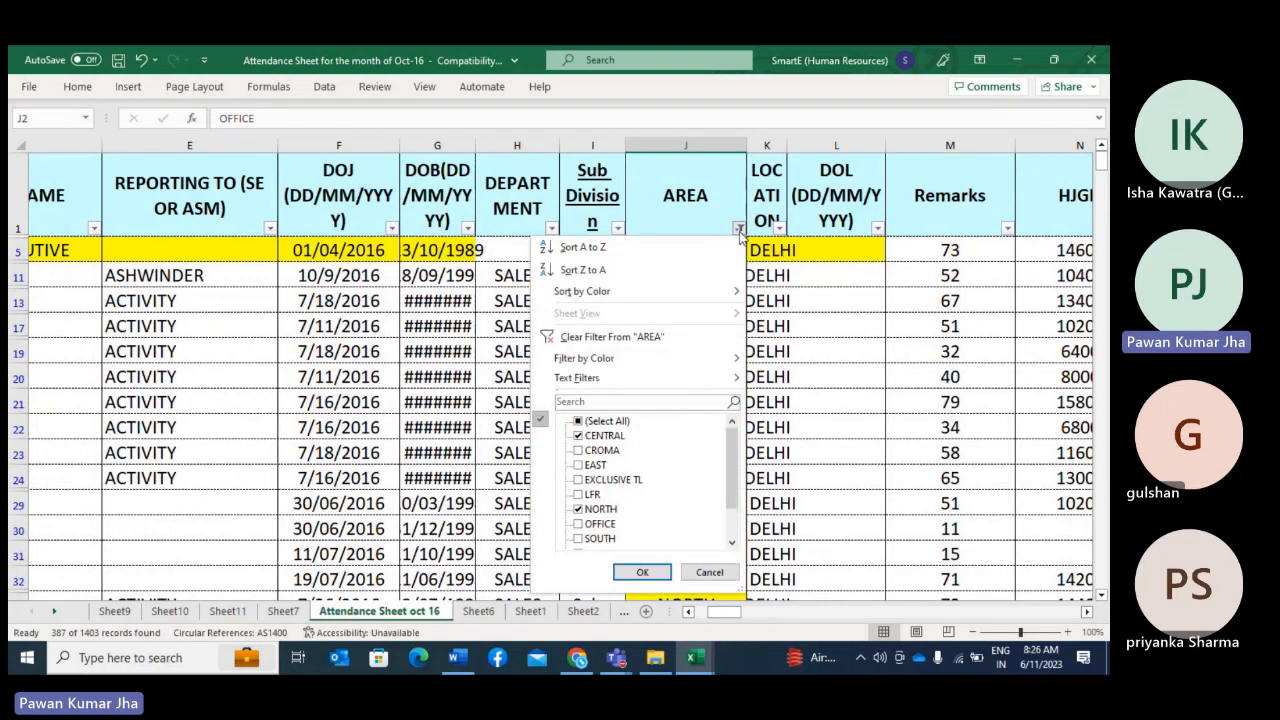
pyautogui.click(602, 256)
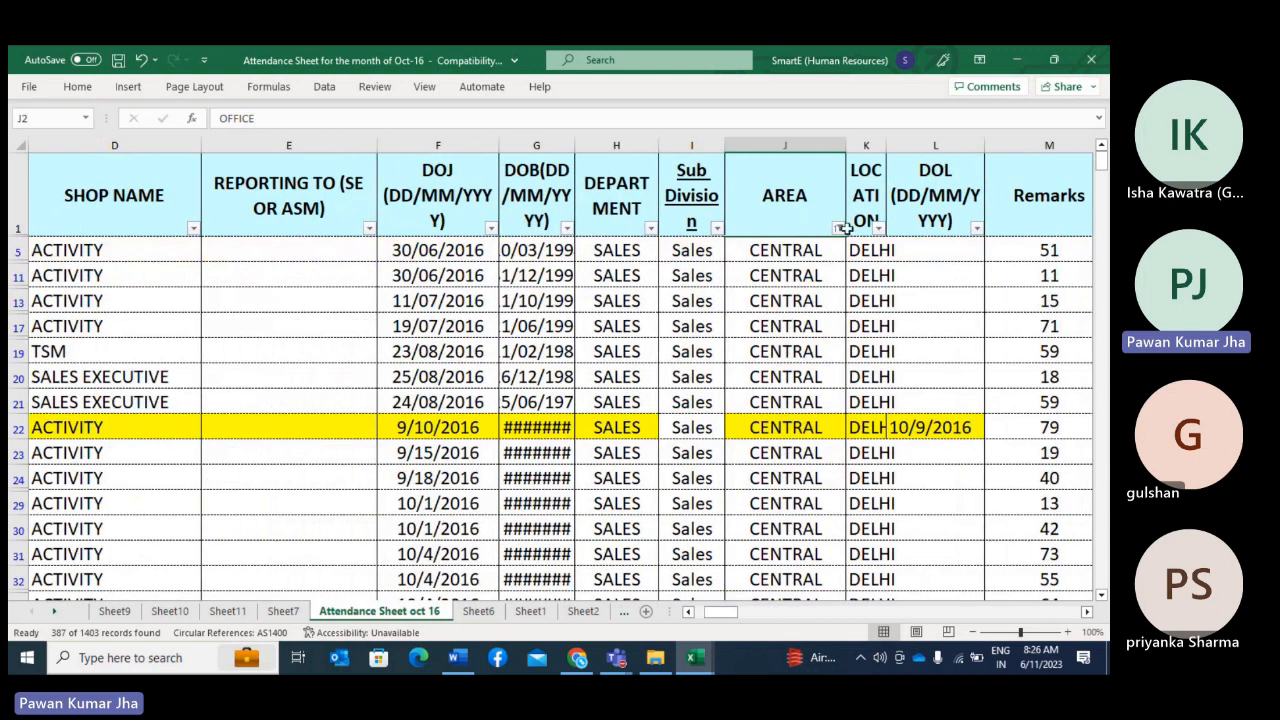
pyautogui.moveTo(787, 252); pyautogui.dragTo(768, 472)
pyautogui.scroll(-6, 768, 472)
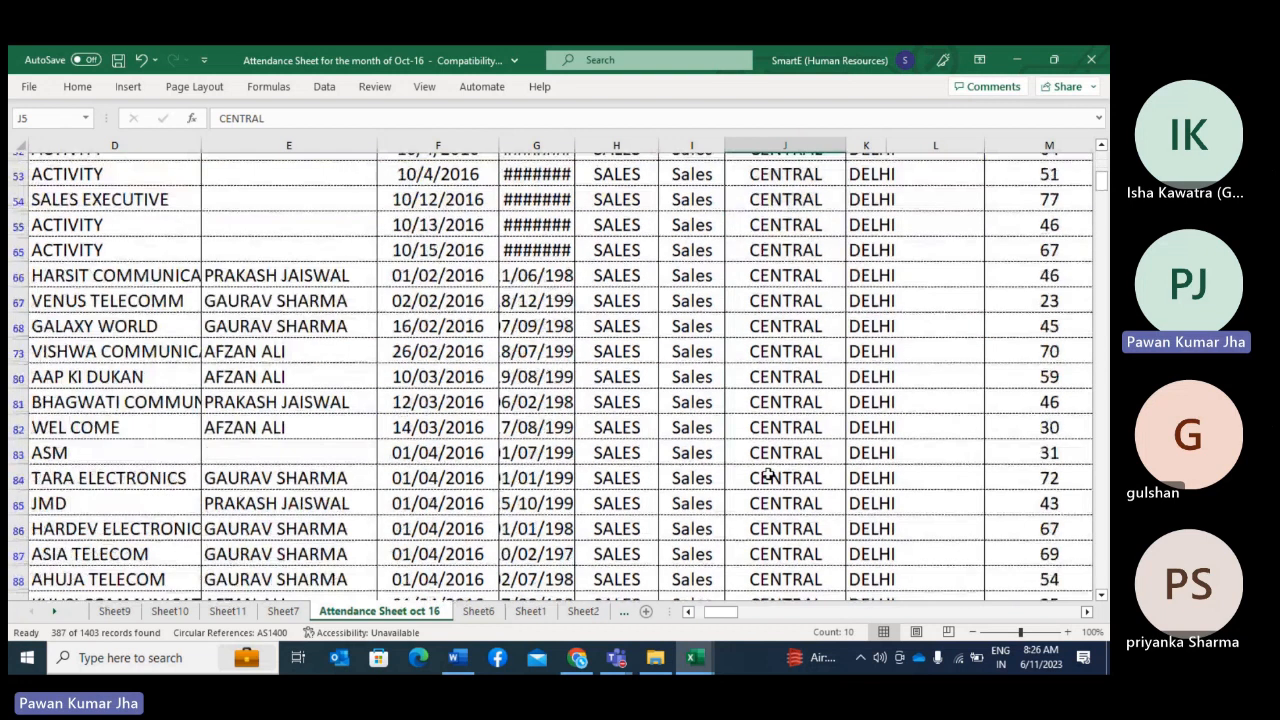
pyautogui.scroll(6, 768, 476)
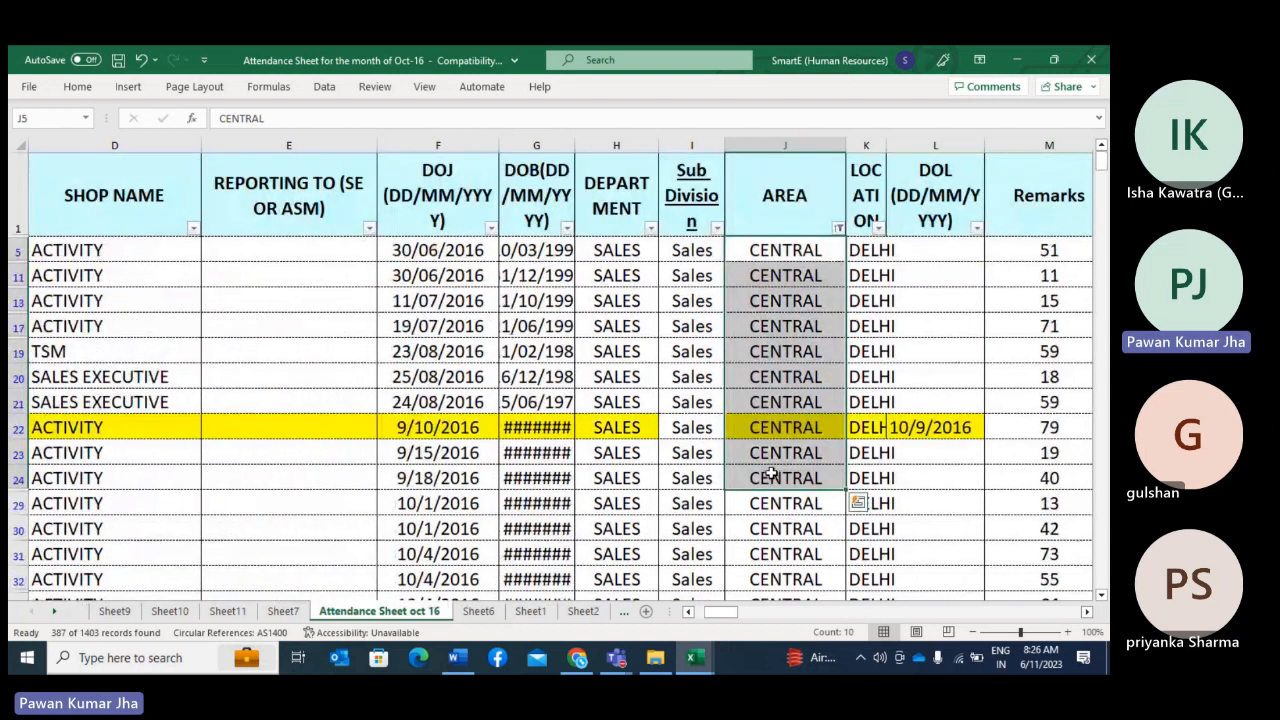
# Step: Review the AREA filter options without changing them and examine the order of areas throughout the sorted records
pyautogui.click(838, 228)
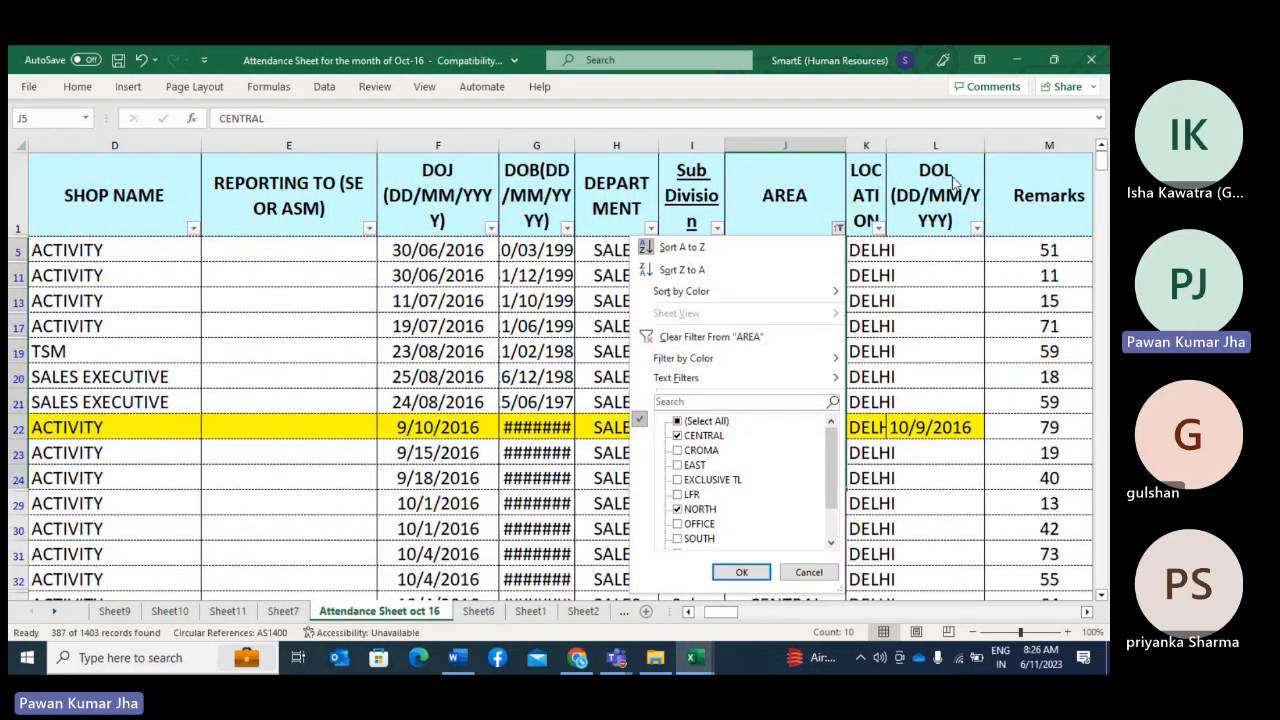
pyautogui.press('Escape')
pyautogui.scroll(-10, 810, 380)
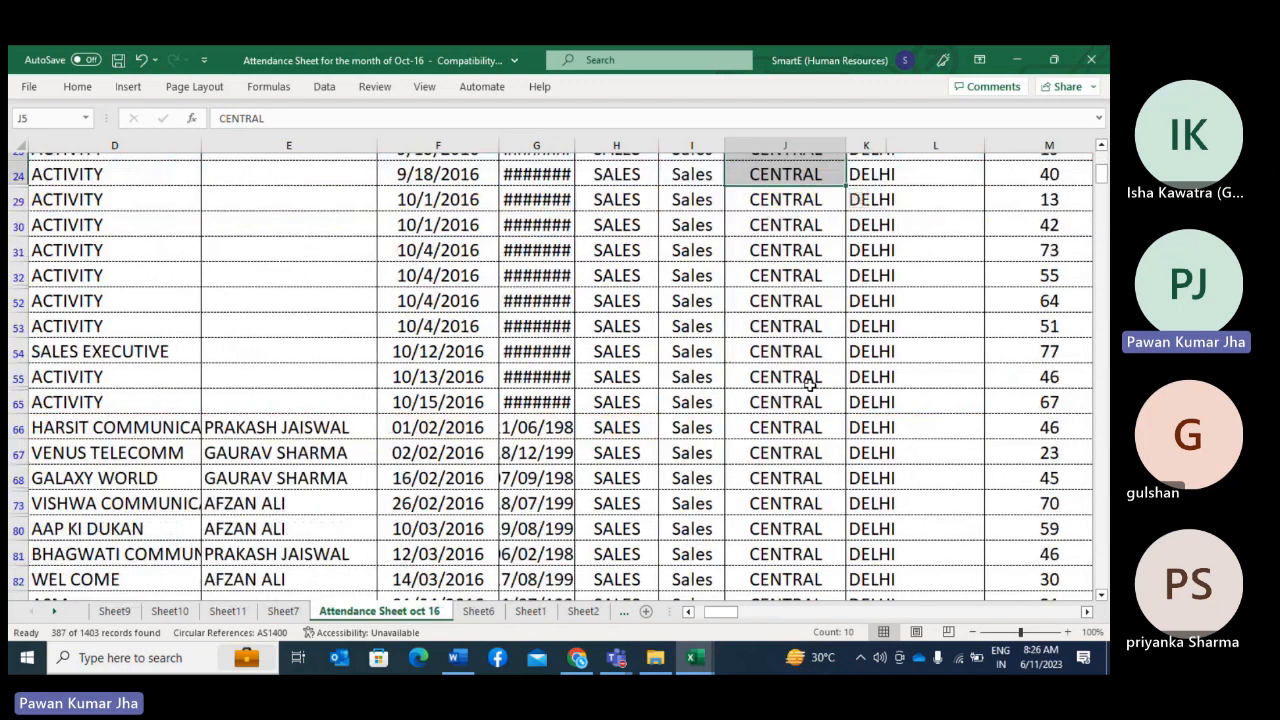
pyautogui.scroll(-20, 810, 390)
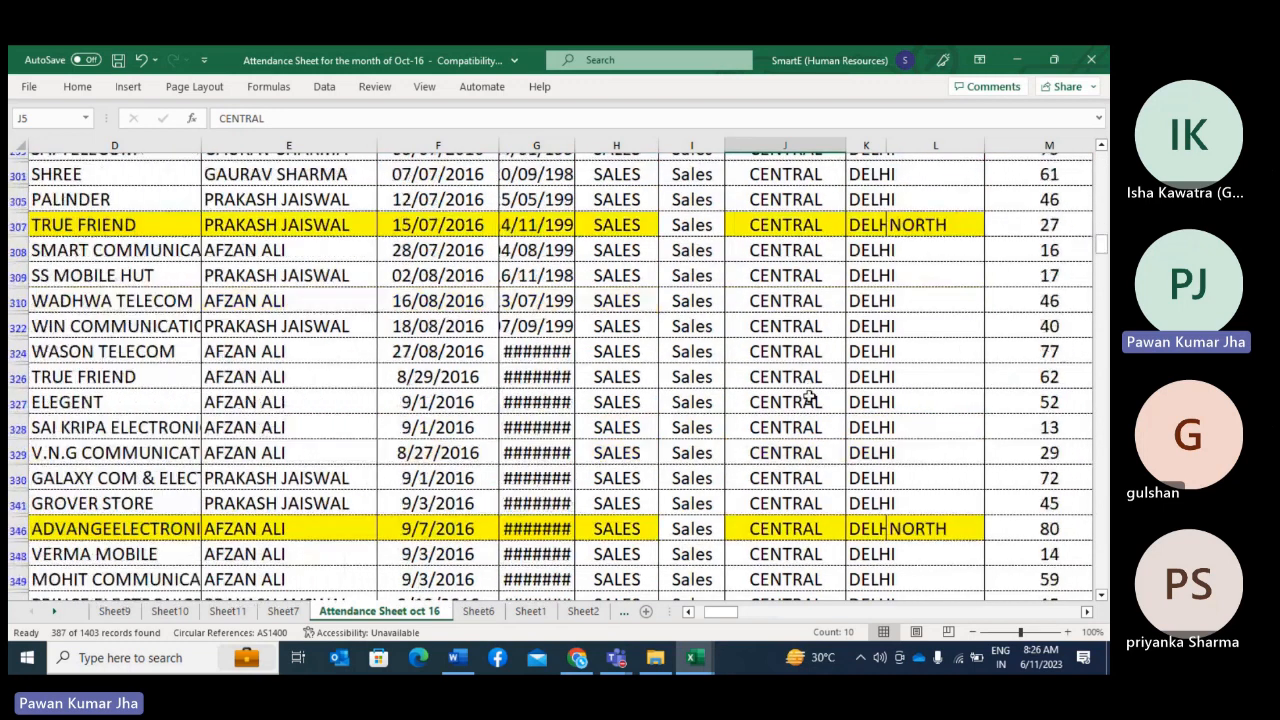
pyautogui.scroll(-20, 810, 397)
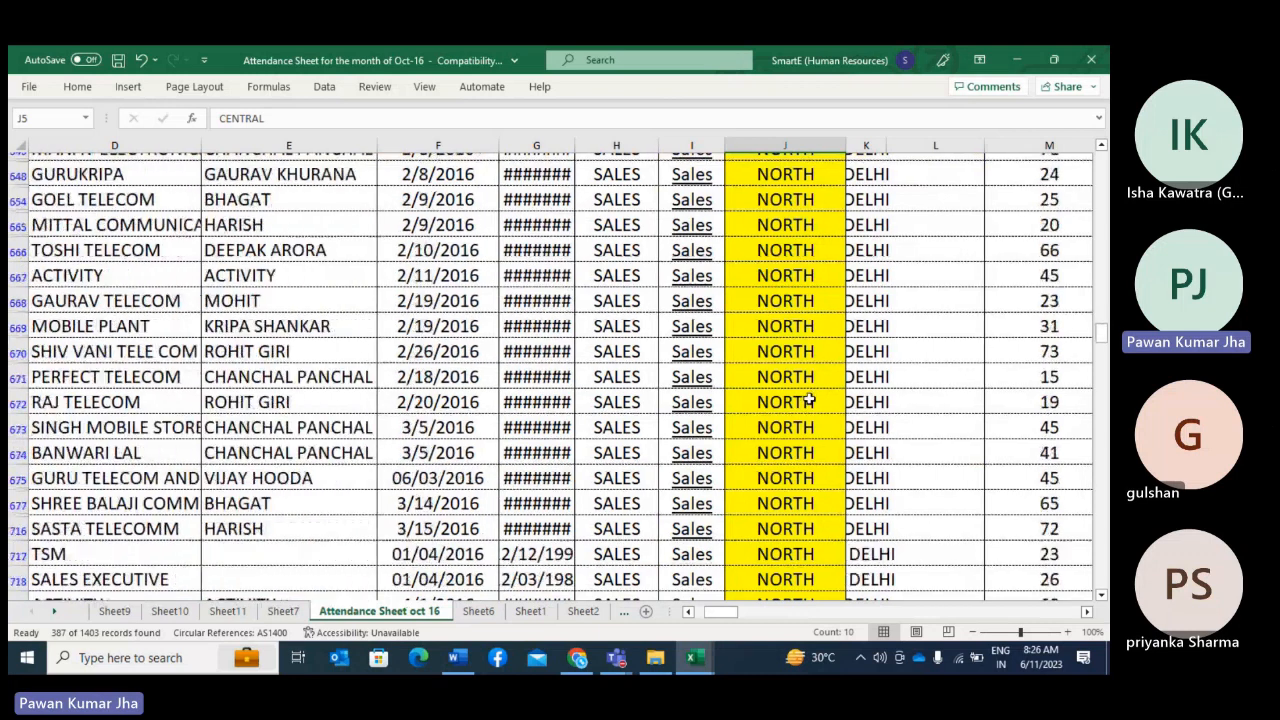
pyautogui.scroll(-8, 808, 401)
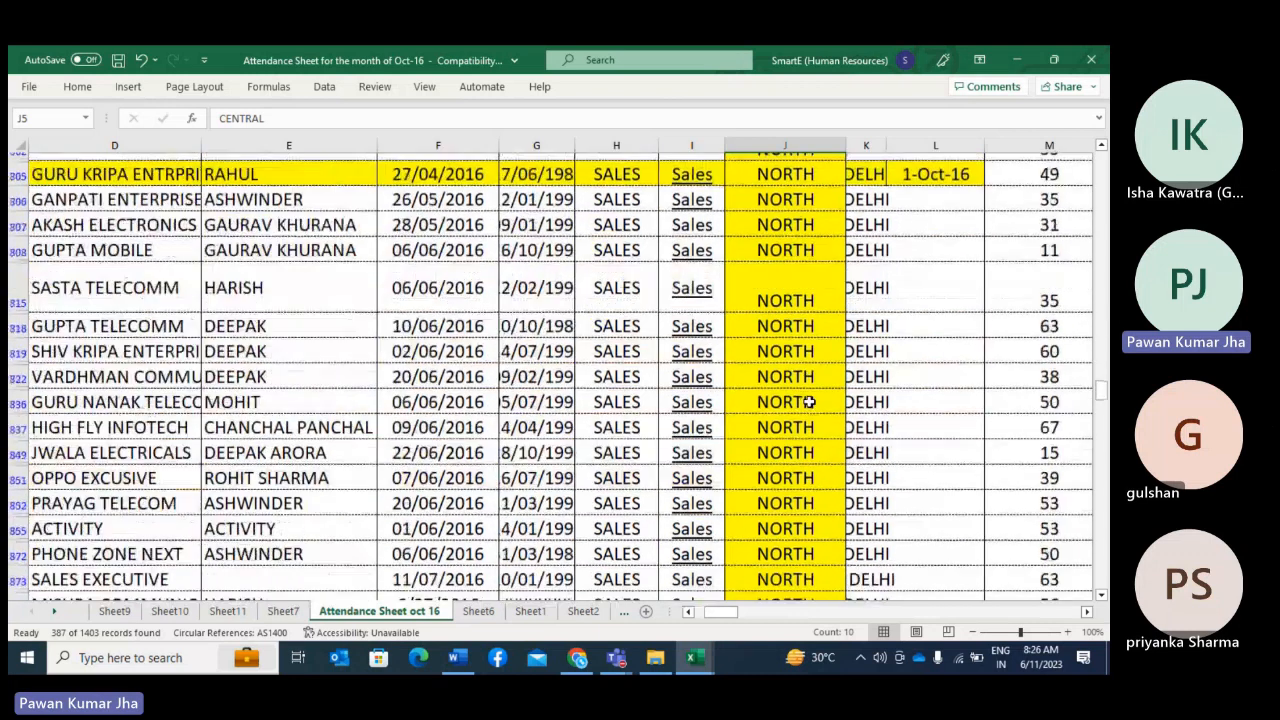
pyautogui.scroll(3, 808, 401)
pyautogui.scroll(20, 808, 401)
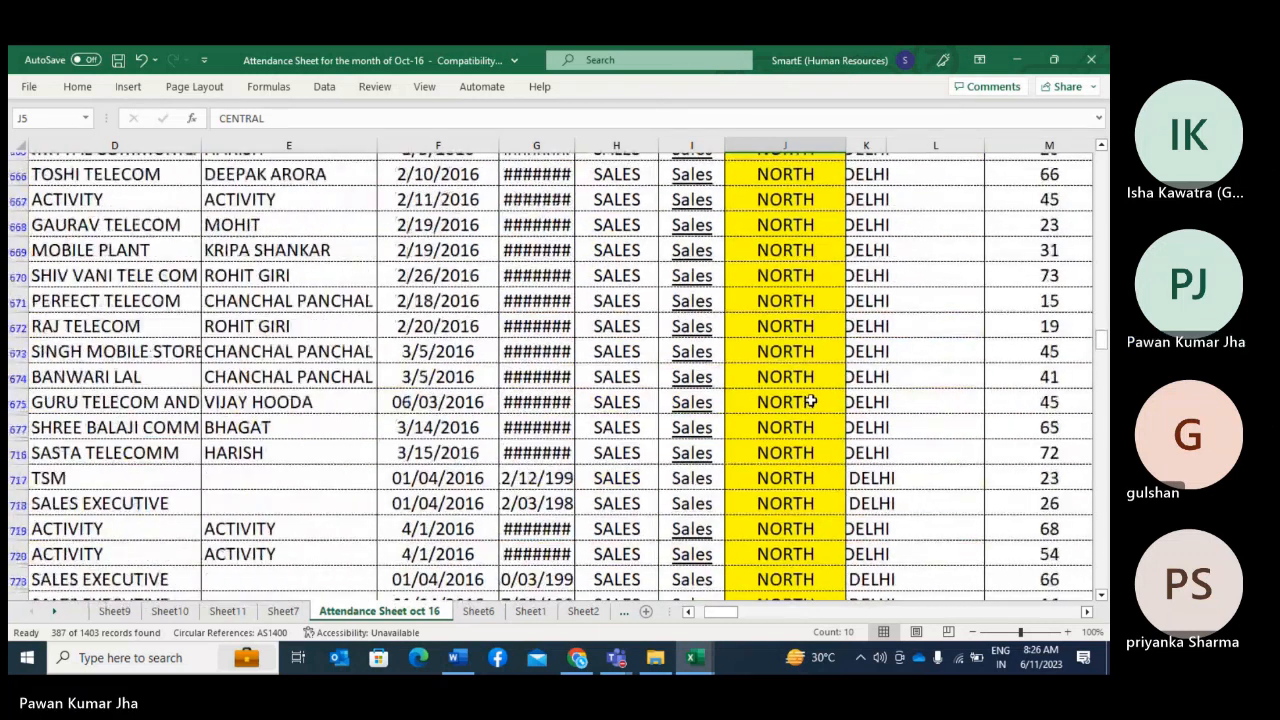